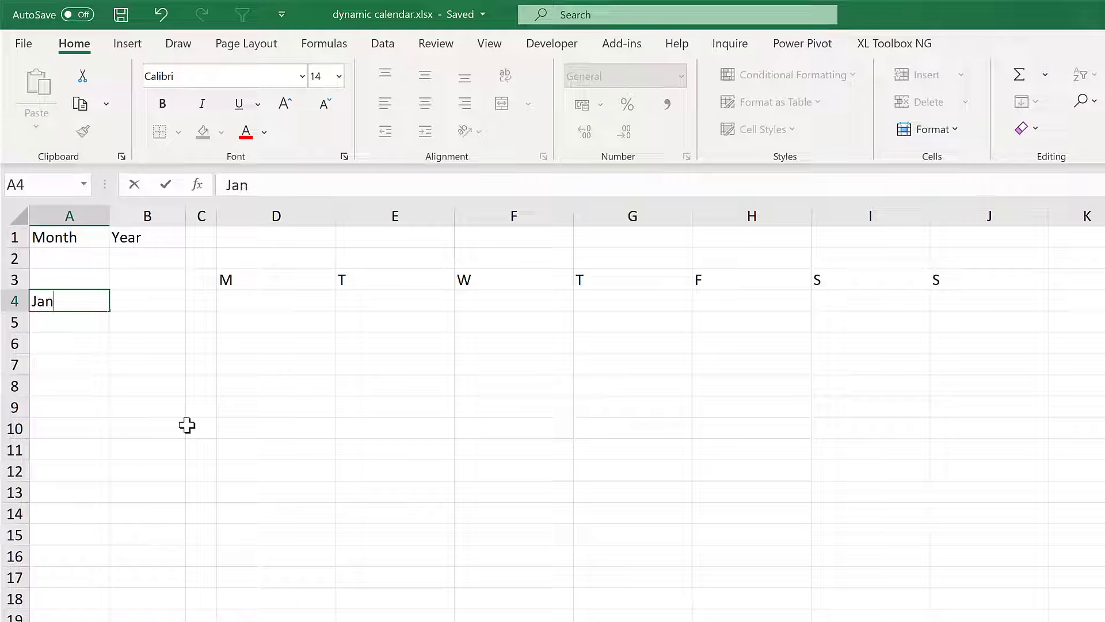
- Enter January in A4 and fill the month names down to December in A15
key(Return)
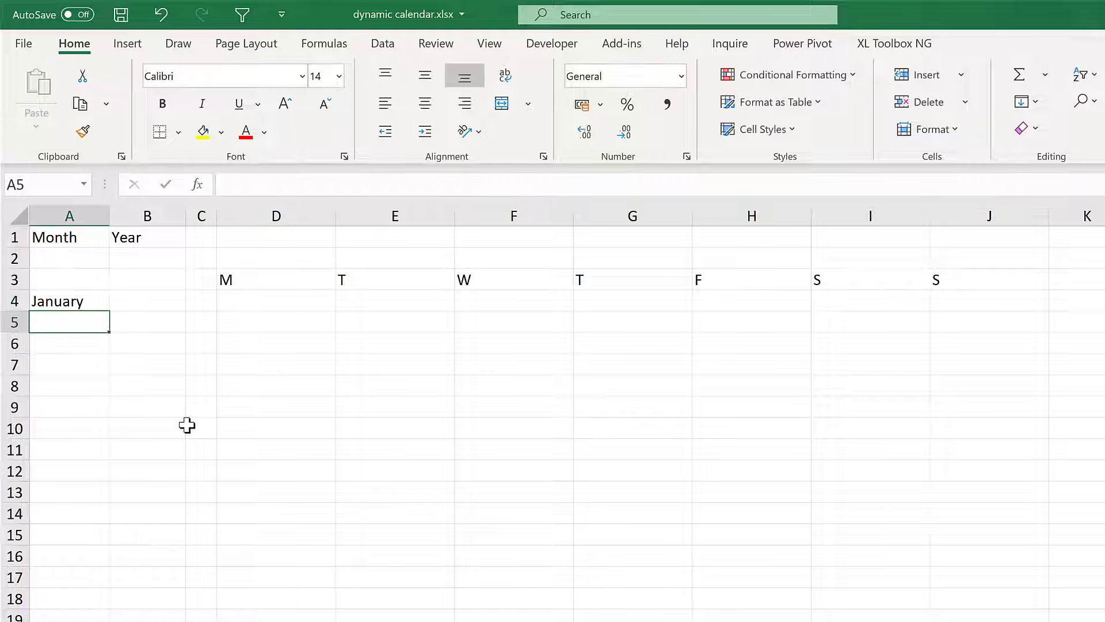
click(84, 298)
drag(110, 342, 102, 541)
- Give A2 a List data validation dropdown sourced from $A$4:$A$15
click(61, 263)
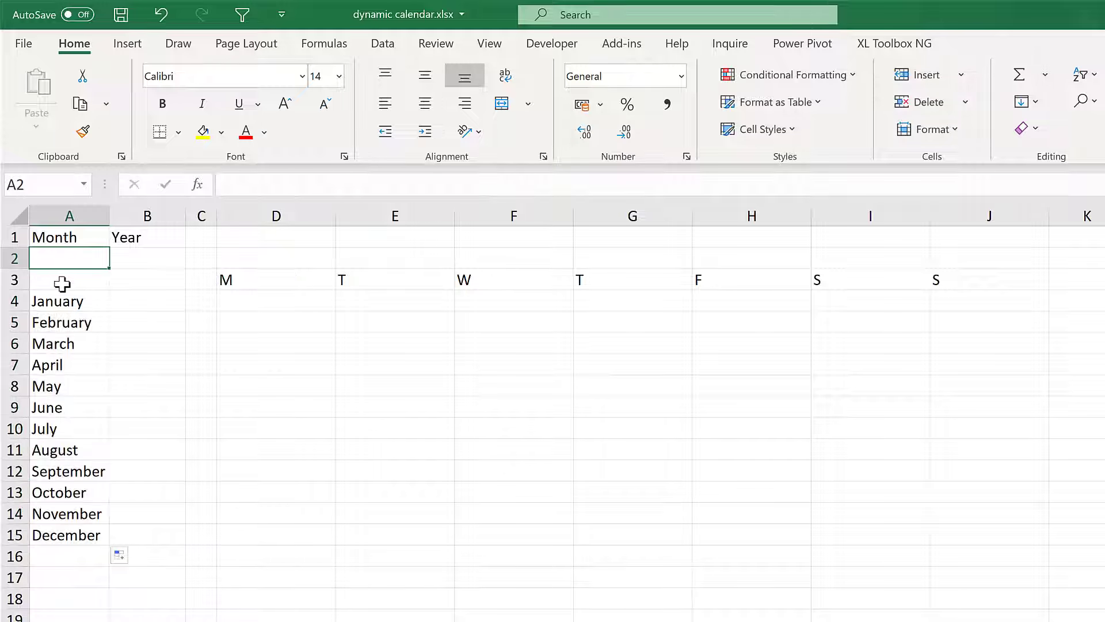
click(385, 45)
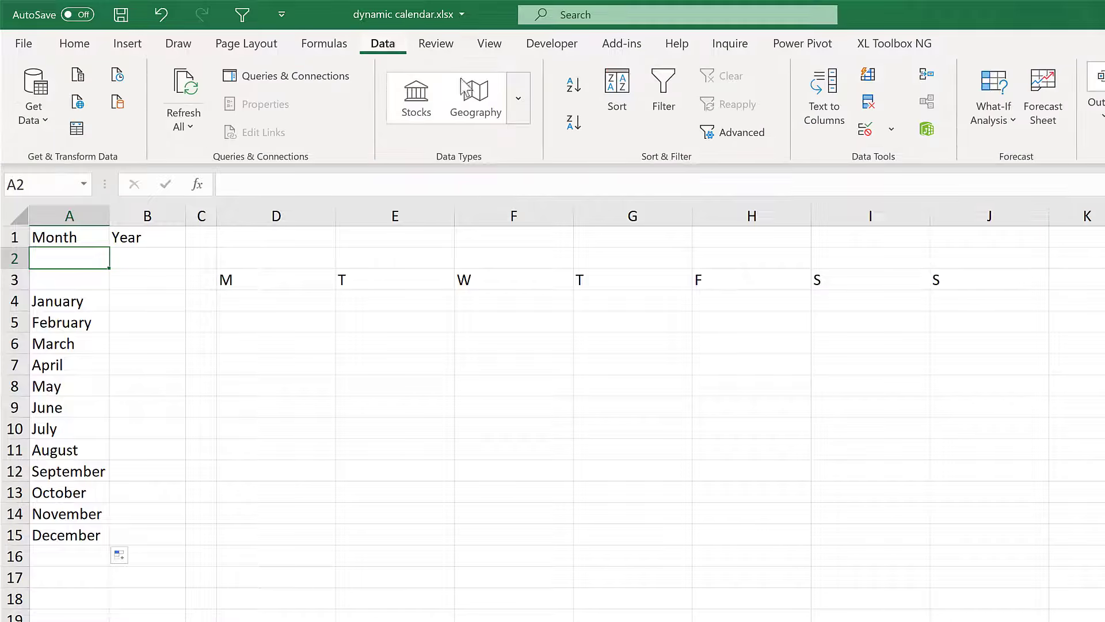
click(865, 130)
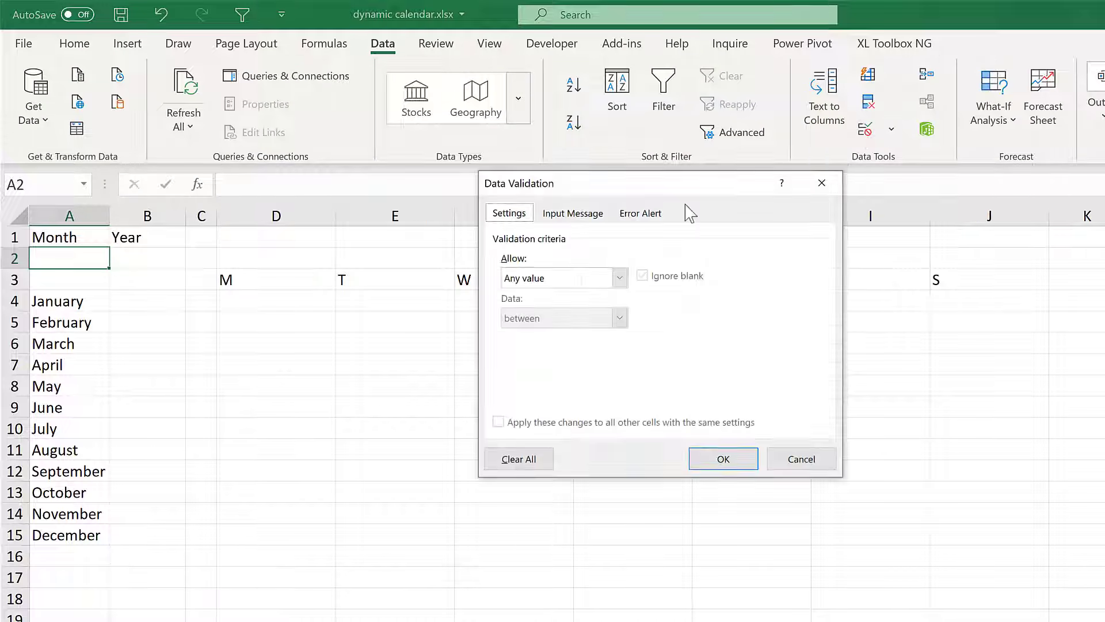
click(560, 274)
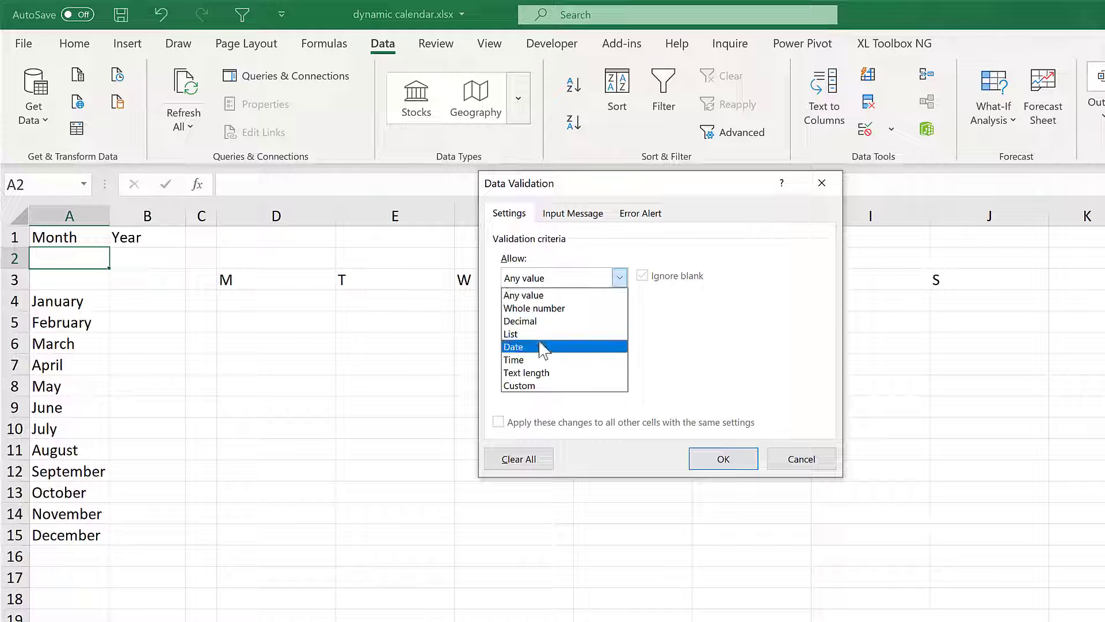
key(Up)
key(Return)
click(538, 362)
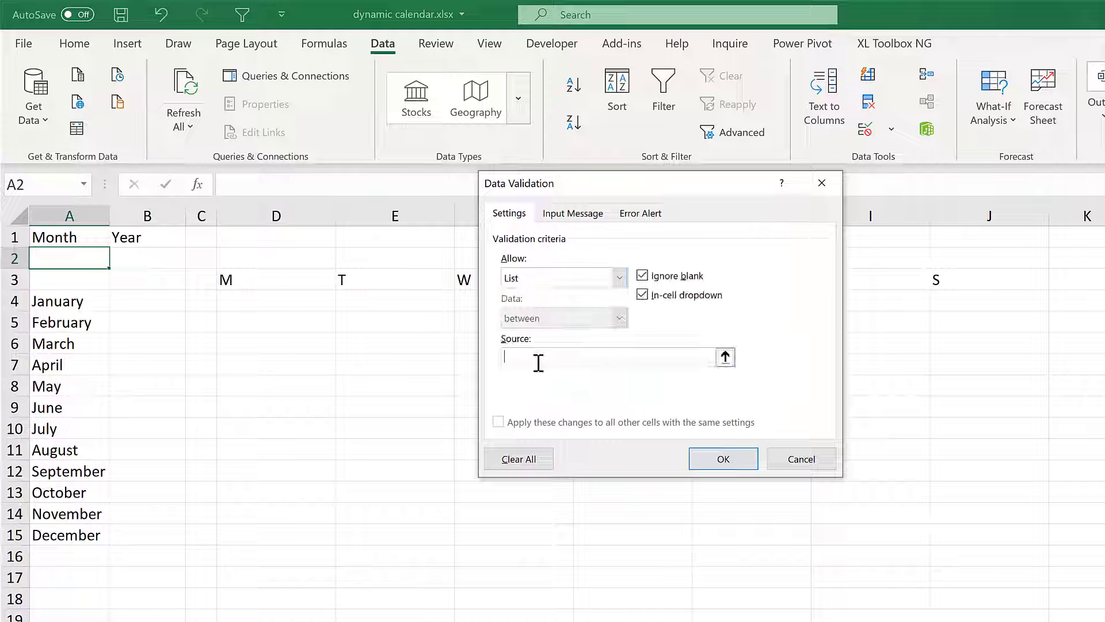
drag(67, 307, 76, 535)
click(709, 460)
- Choose September from the A2 month dropdown
click(117, 260)
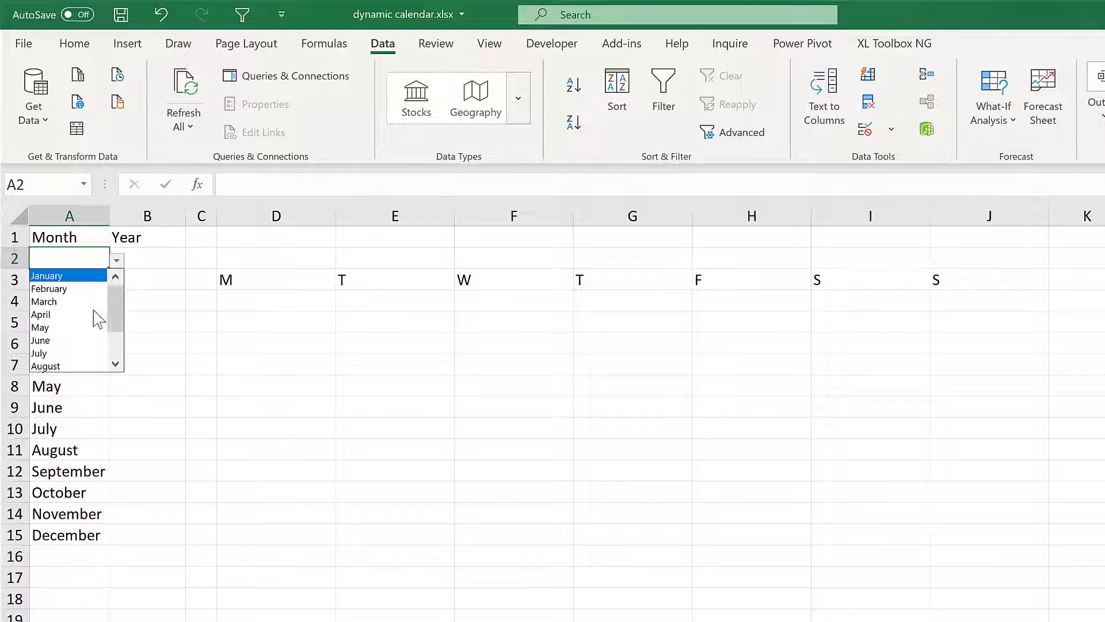
click(88, 326)
click(118, 262)
click(71, 324)
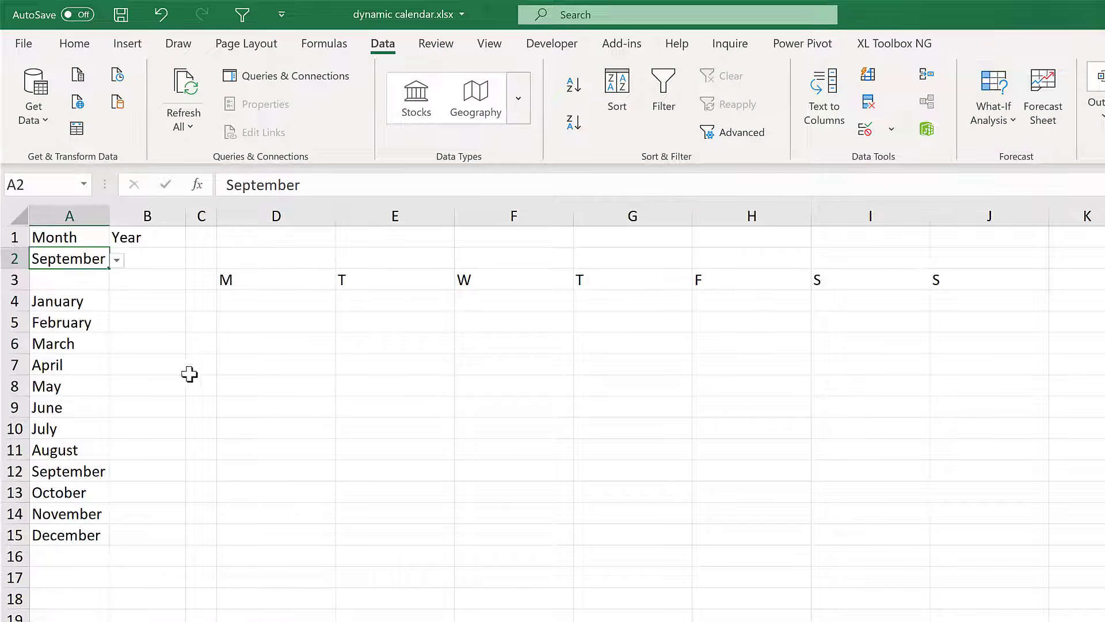
click(145, 301)
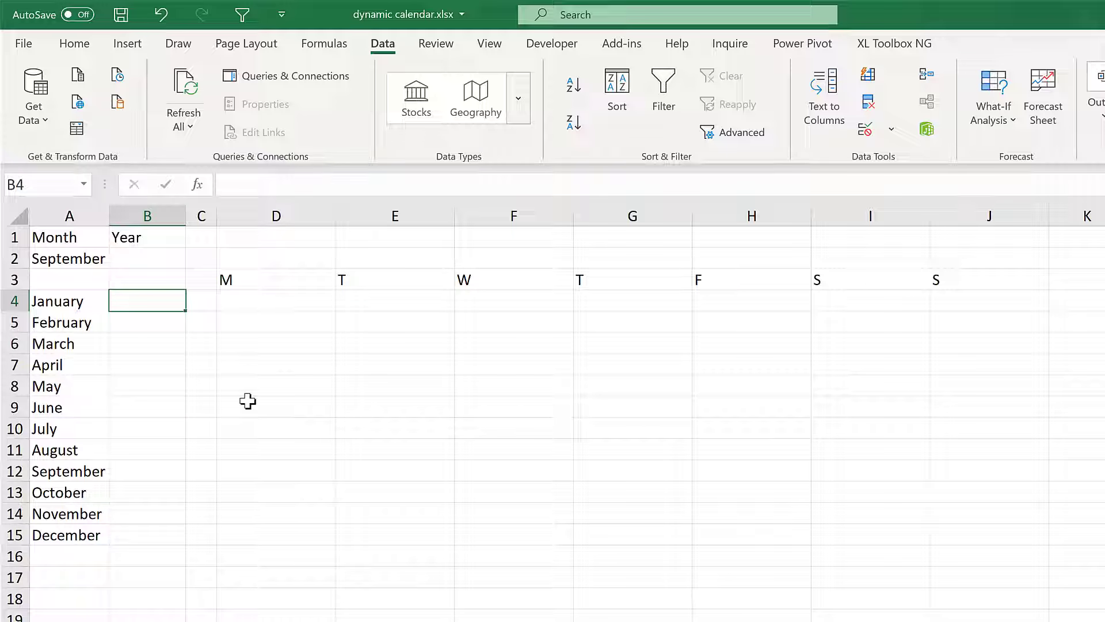
- Enter 2010 in B4 and fill the years up to 2020 in B14
text(20)
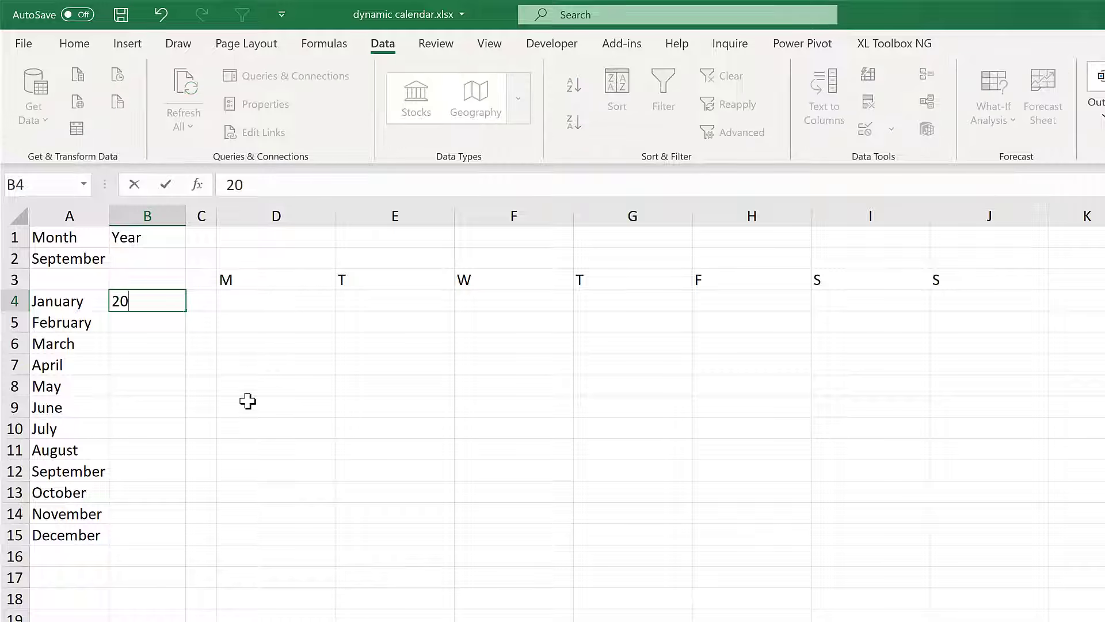
text(10)
key(Return)
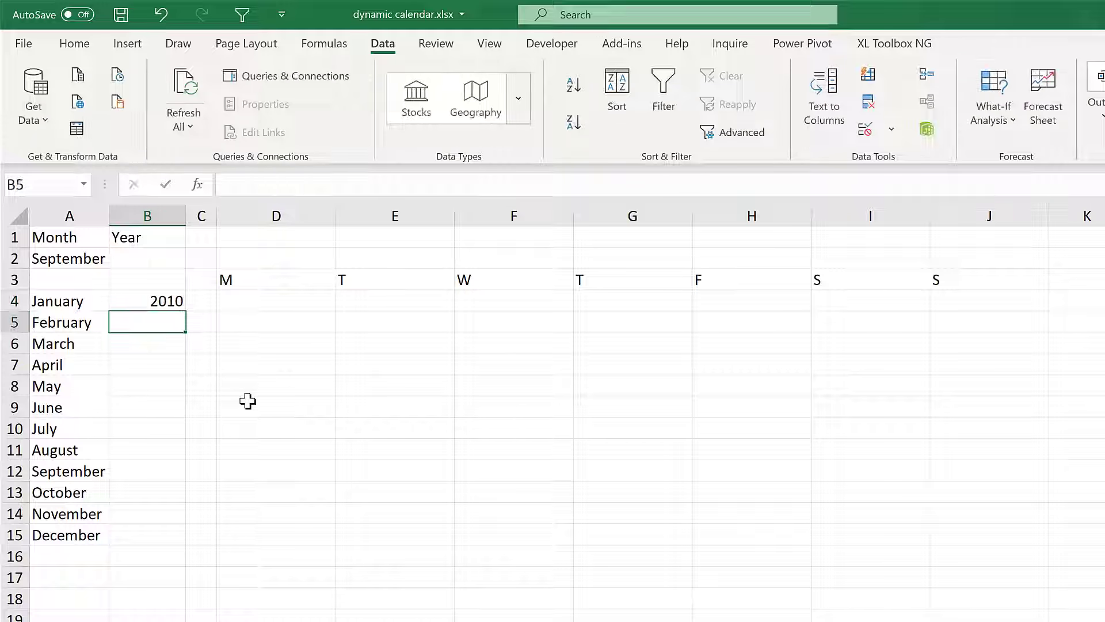
click(127, 301)
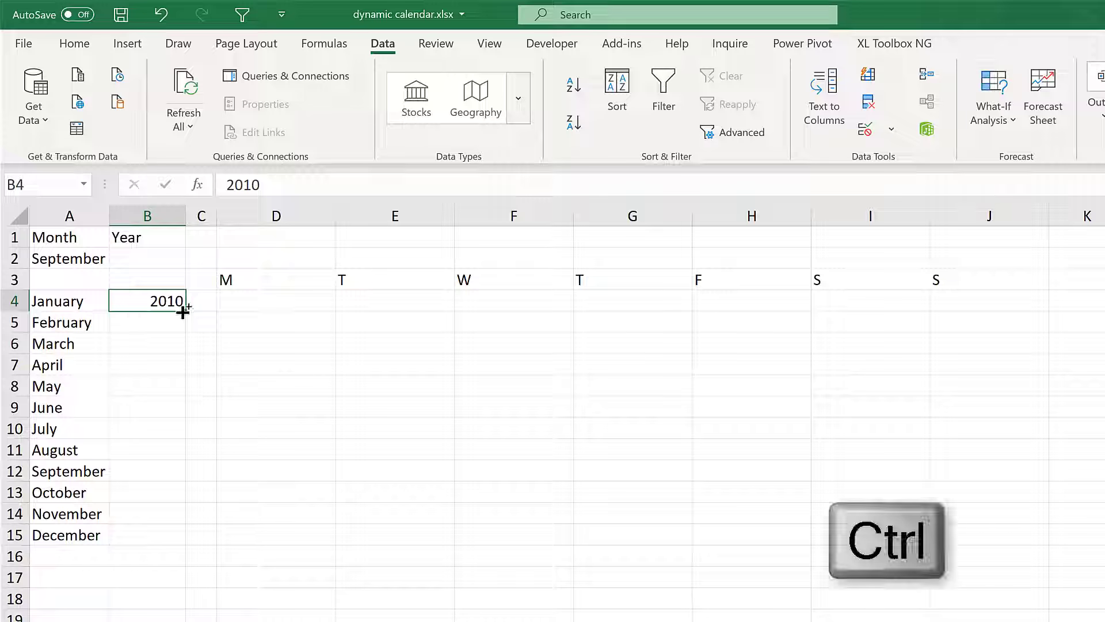
drag(184, 320, 162, 525)
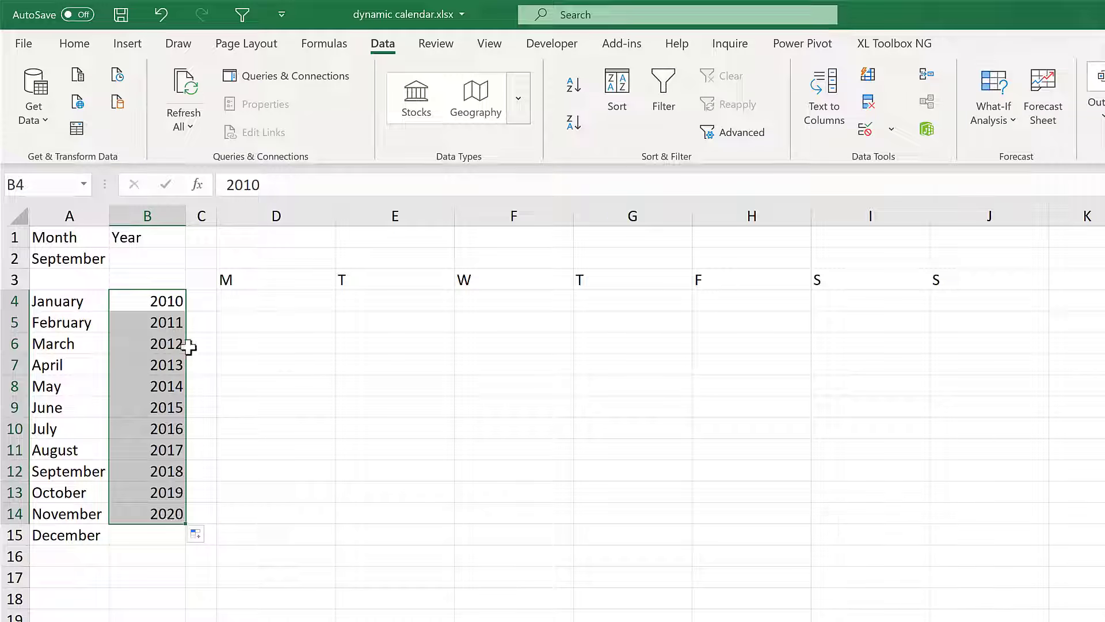
- Make B2 a List dropdown sourced from $B$4:$B$14 and choose 2016
click(149, 255)
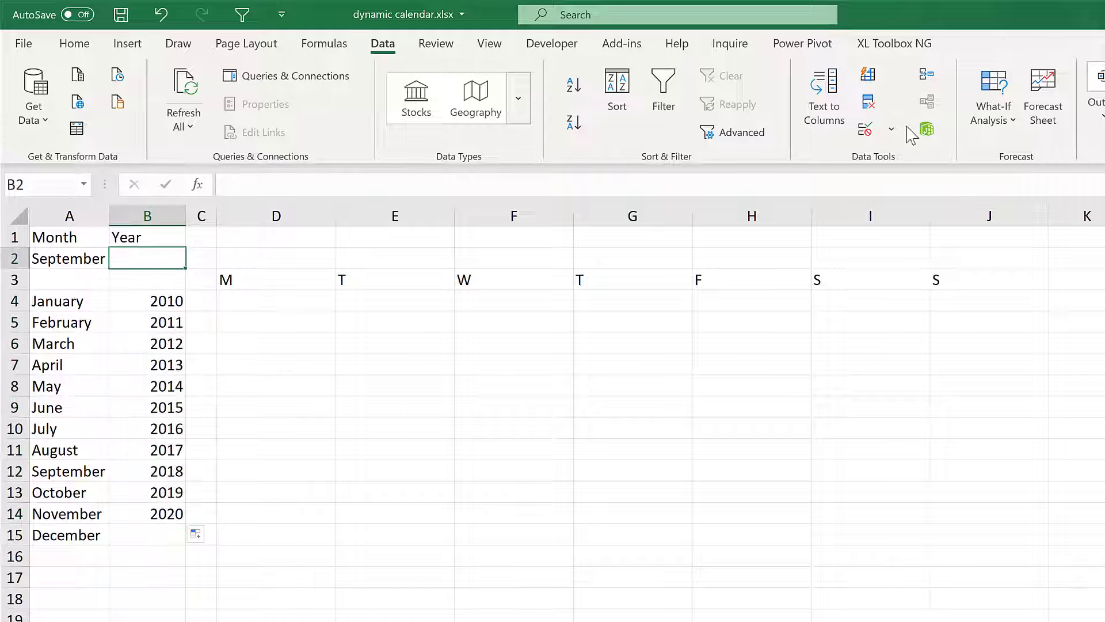
click(865, 131)
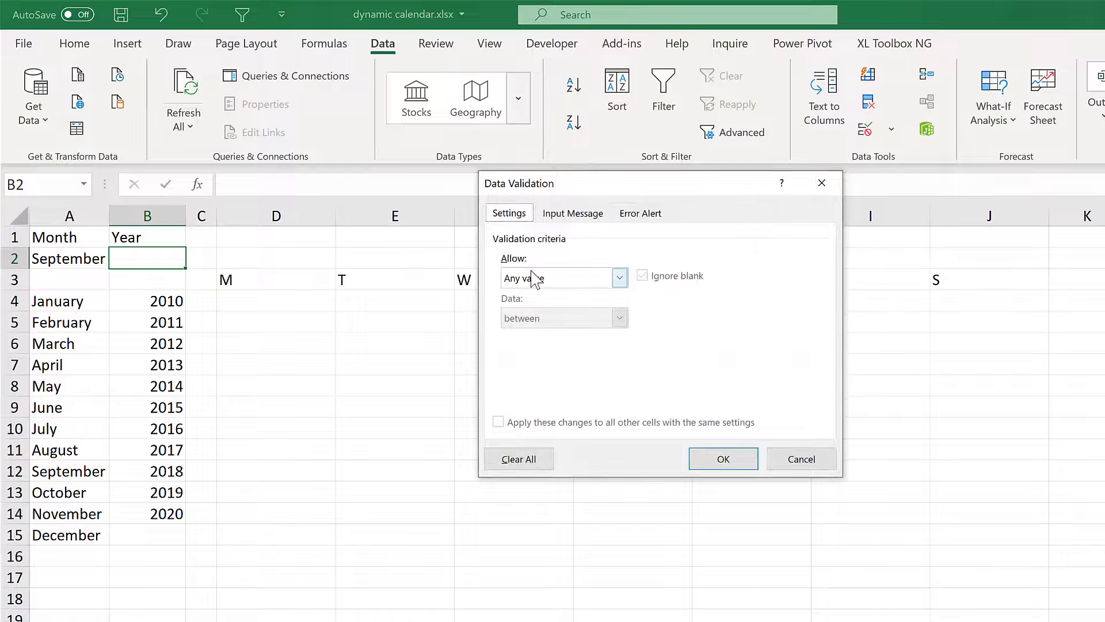
click(535, 281)
click(522, 332)
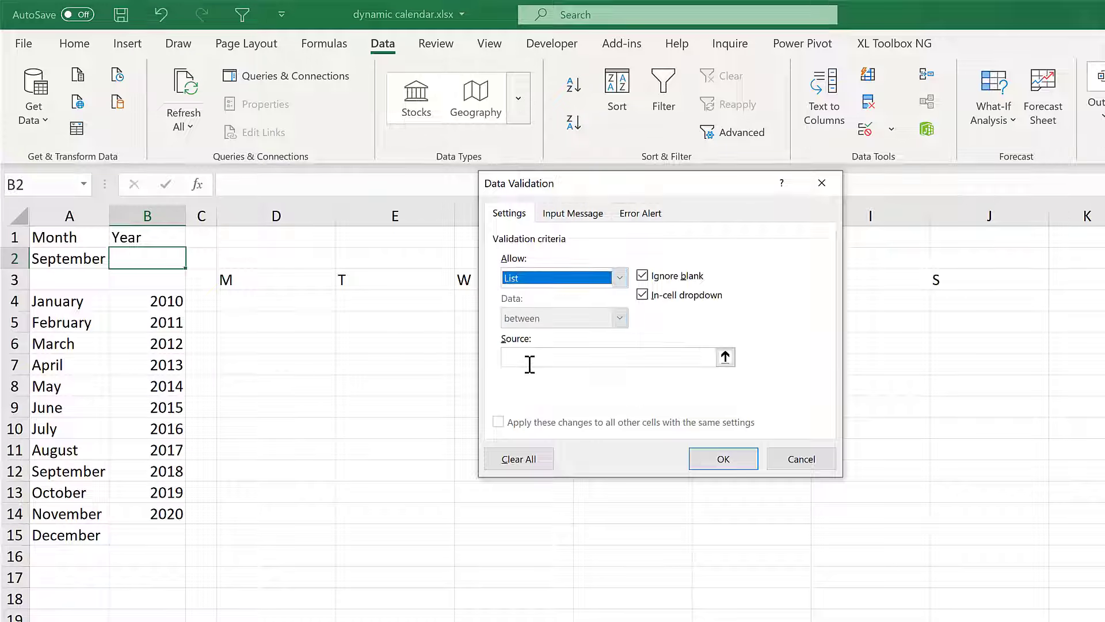
click(529, 359)
drag(152, 302, 155, 515)
click(700, 459)
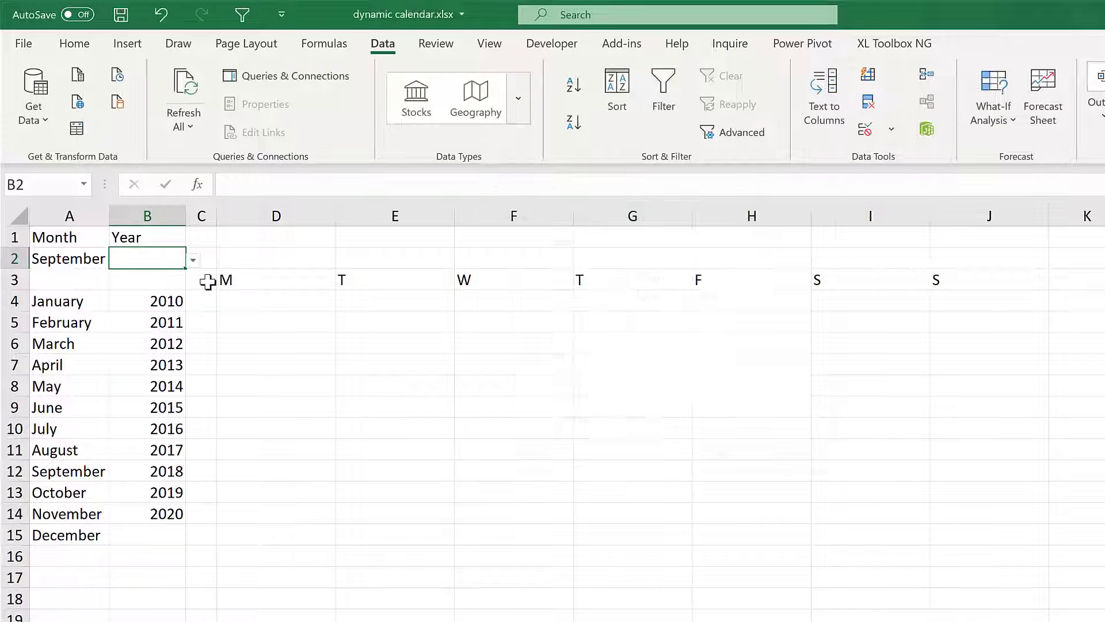
click(195, 262)
click(149, 351)
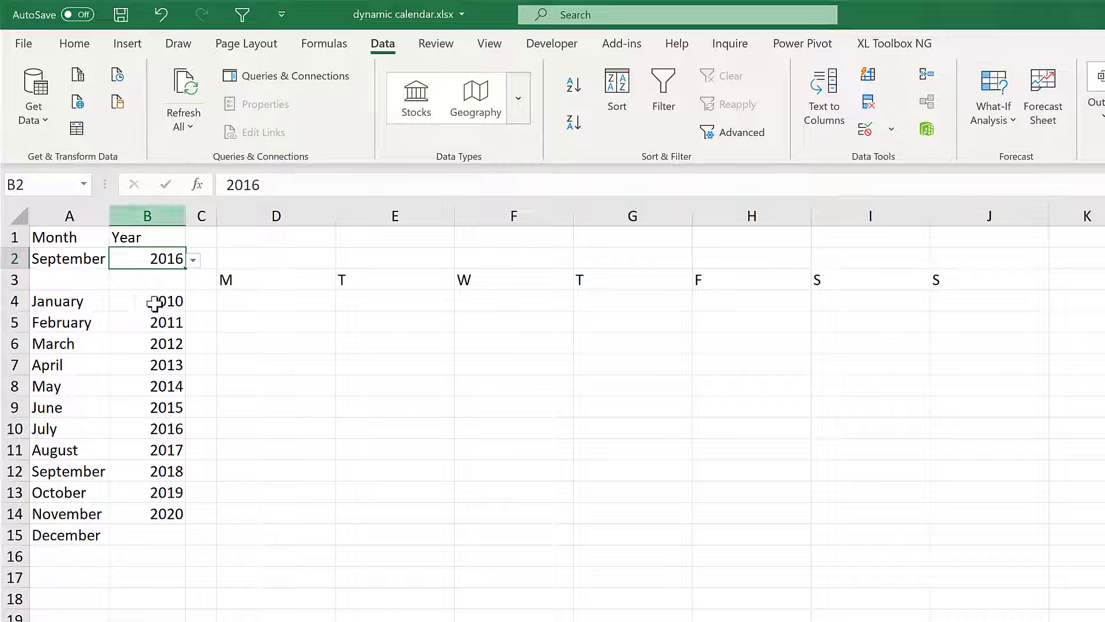
- Enter =DATEVALUE("1-"&A2&"-"&B2) in D6 to get the first of the chosen month
click(289, 344)
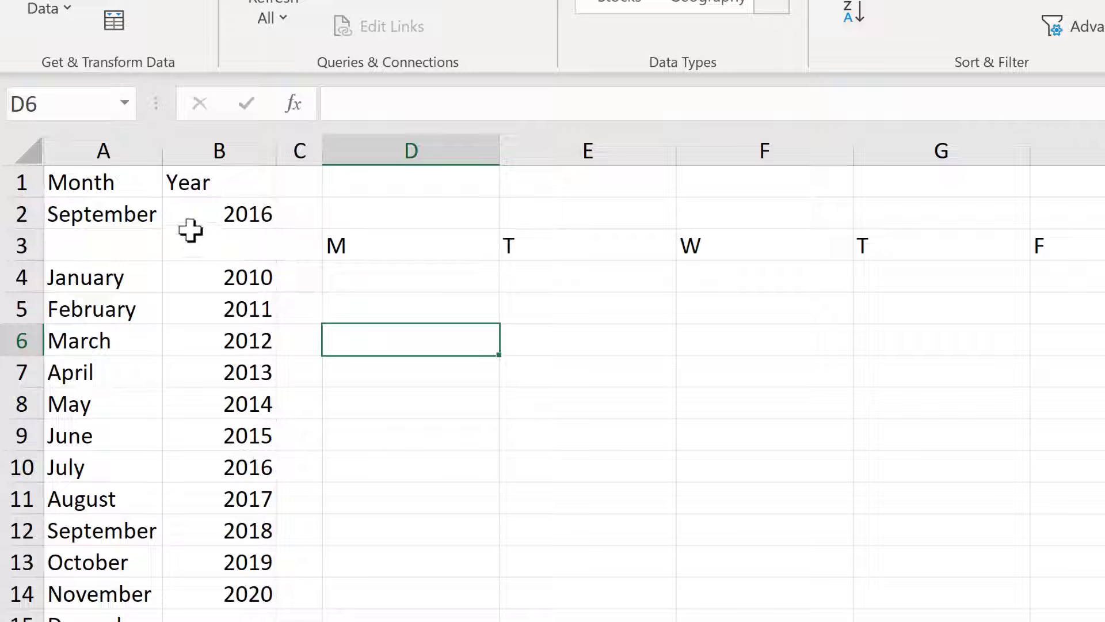
text(=dateva)
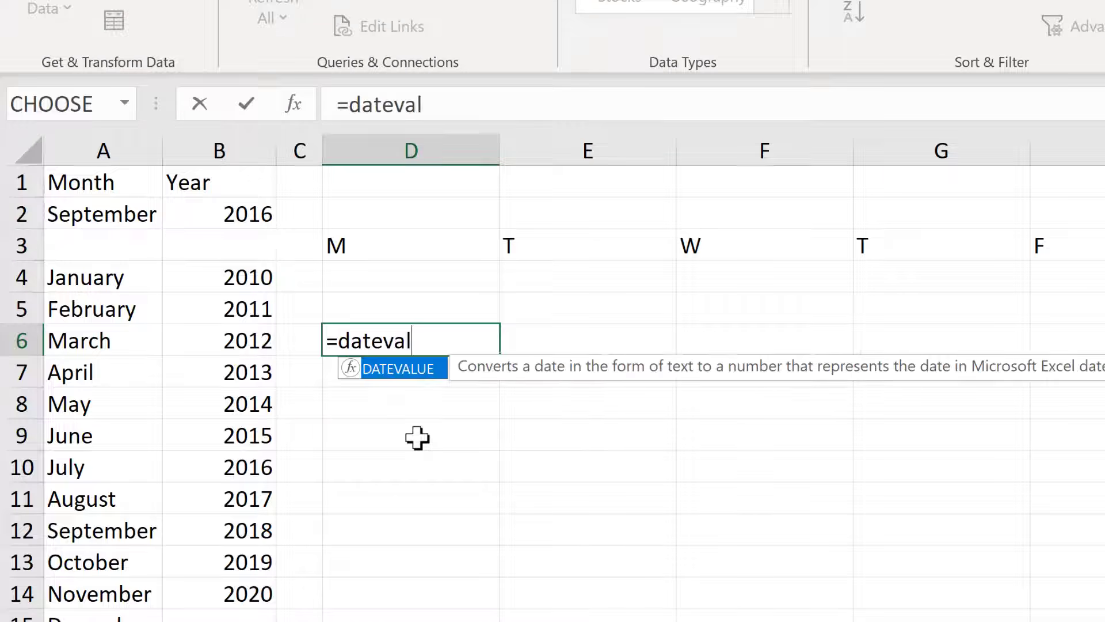
text(l)
key(Tab)
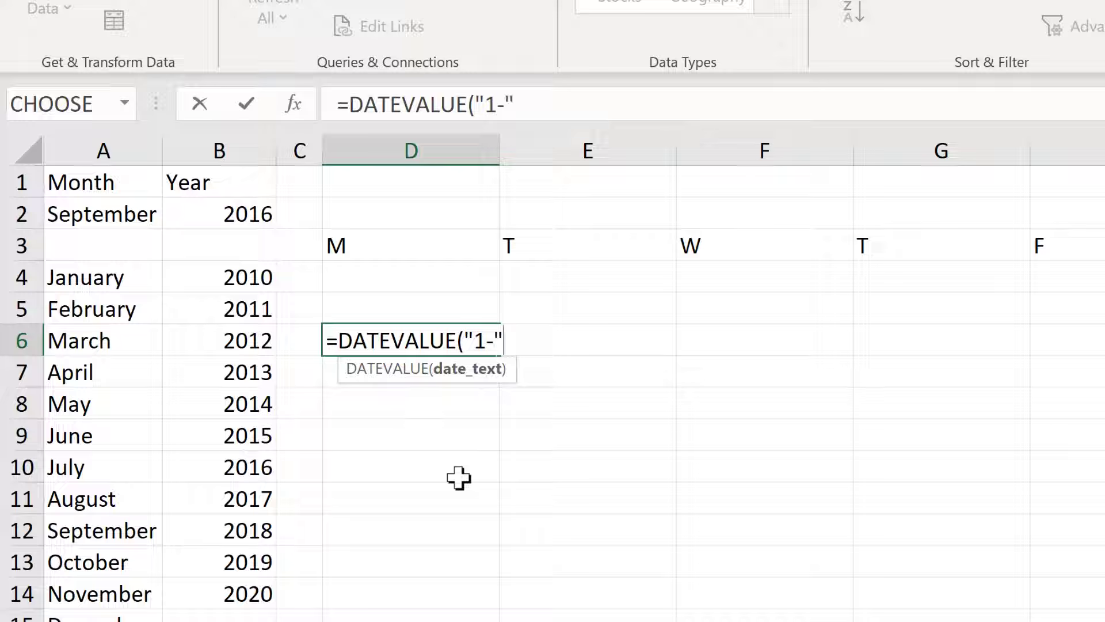
text(&)
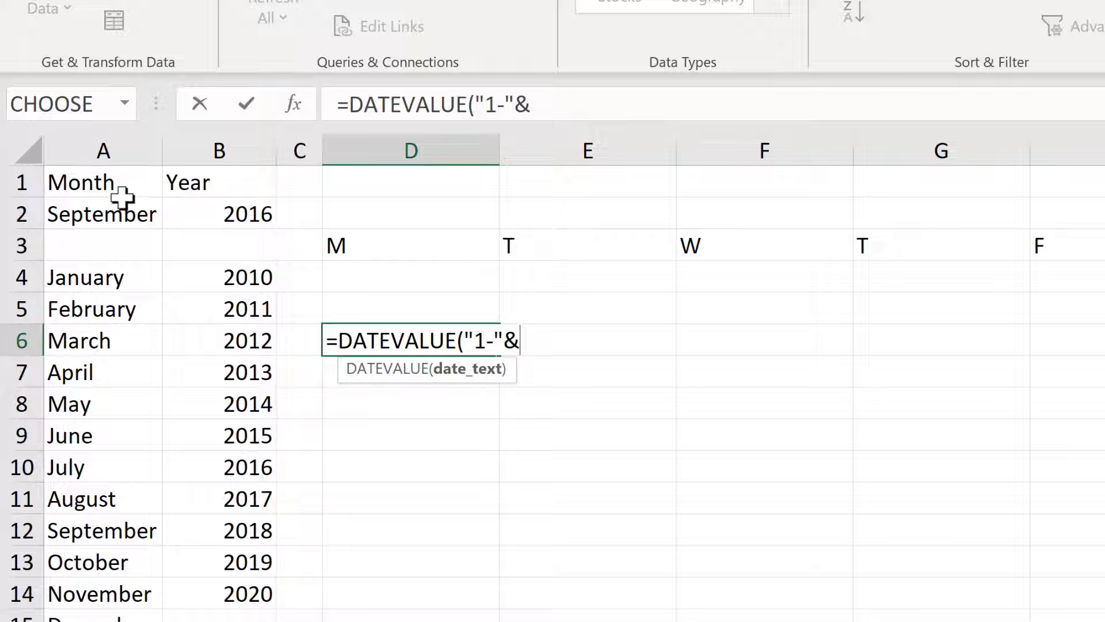
click(118, 217)
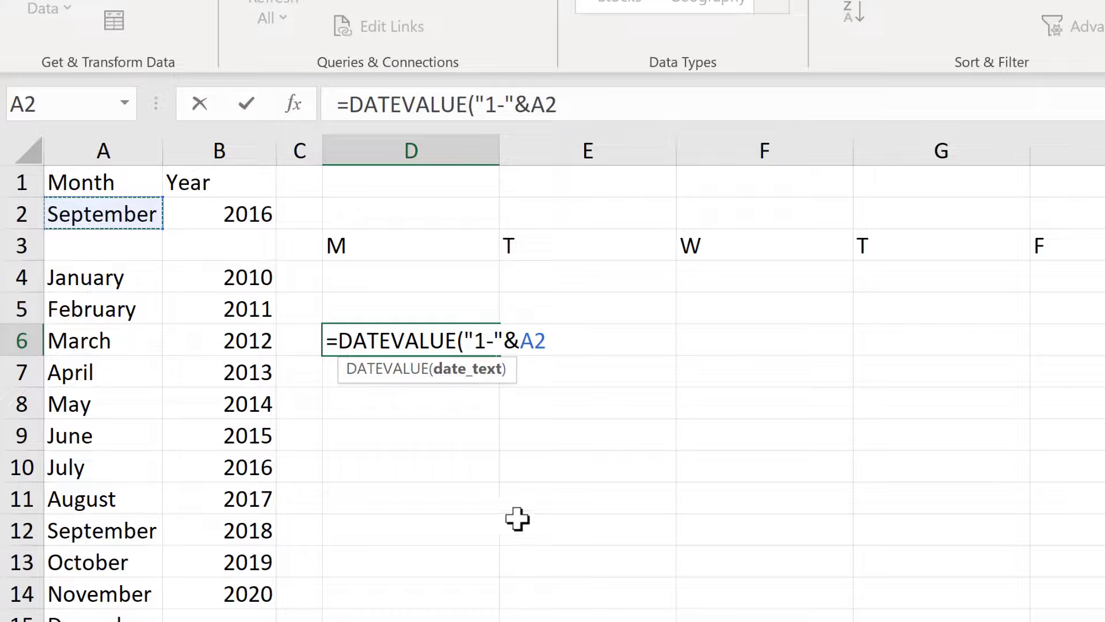
text(&"-"&)
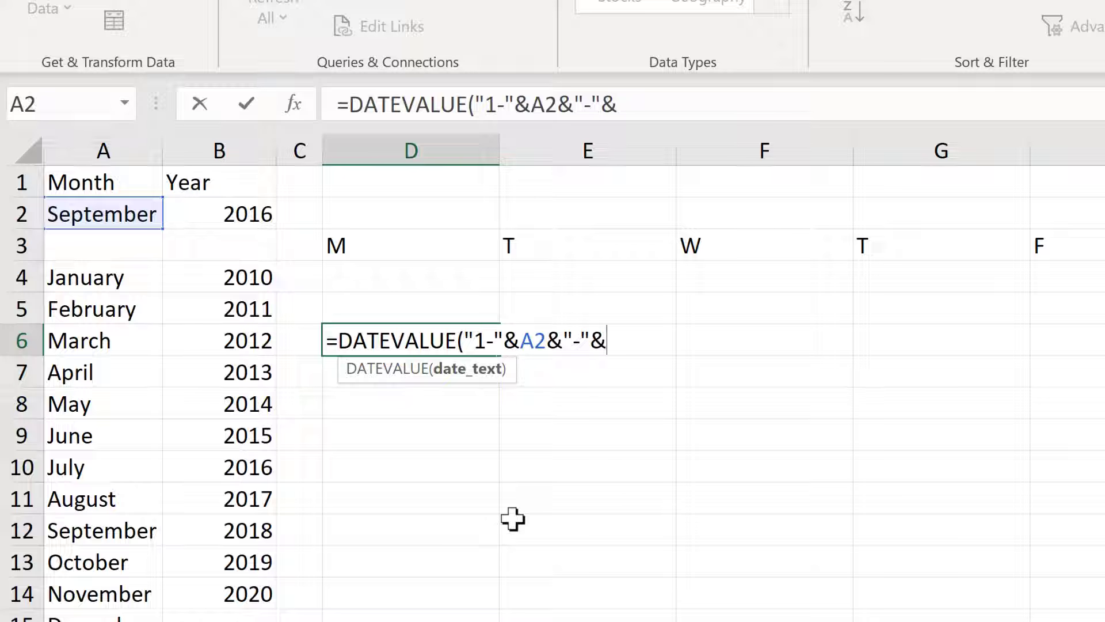
click(232, 210)
text())
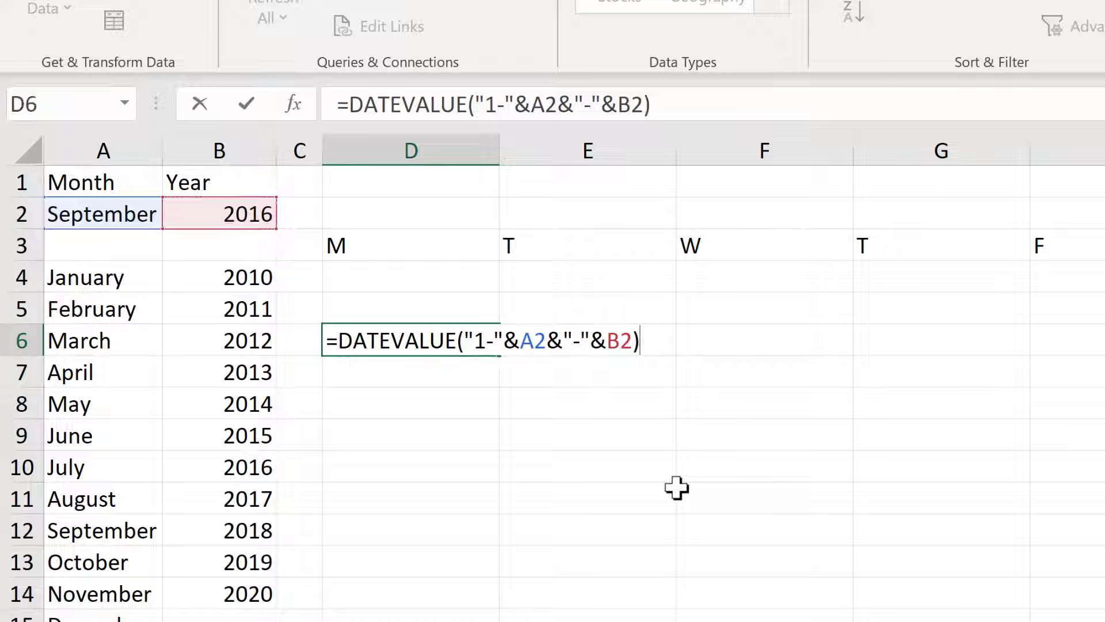
key(Return)
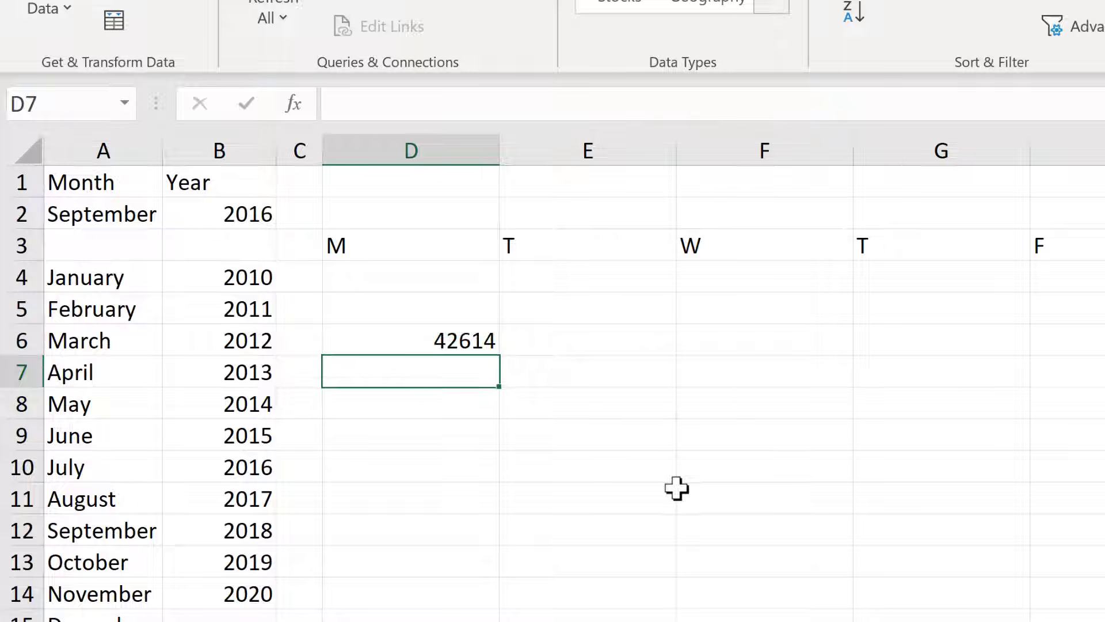
- Apply the custom number format ddd dd-mmm-yy to D6, showing Thu 01-Sep-16
click(450, 341)
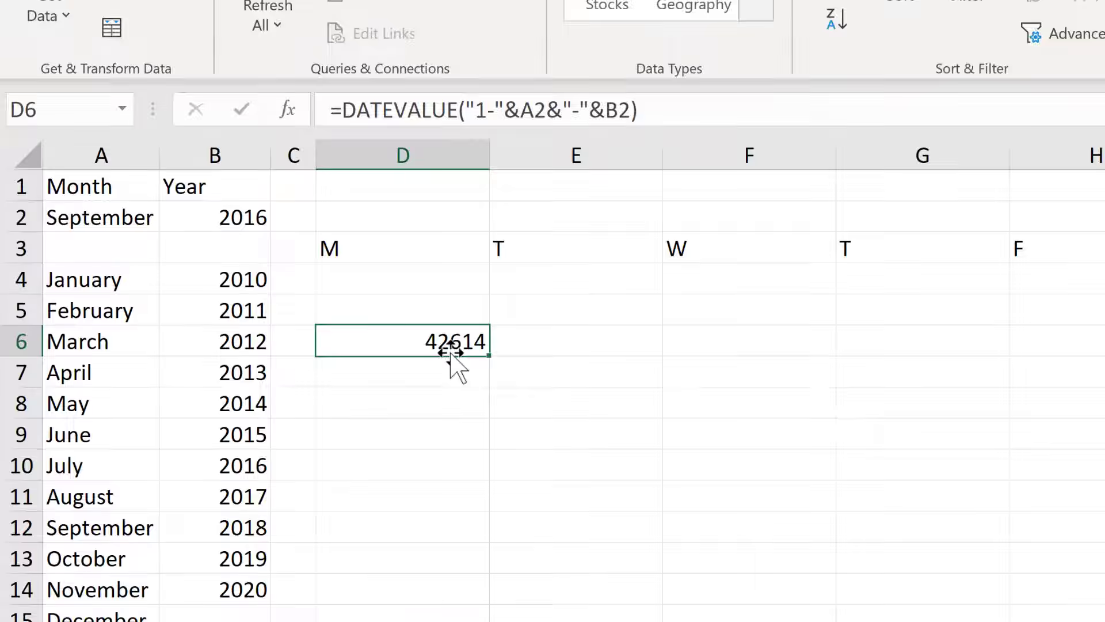
click(87, 17)
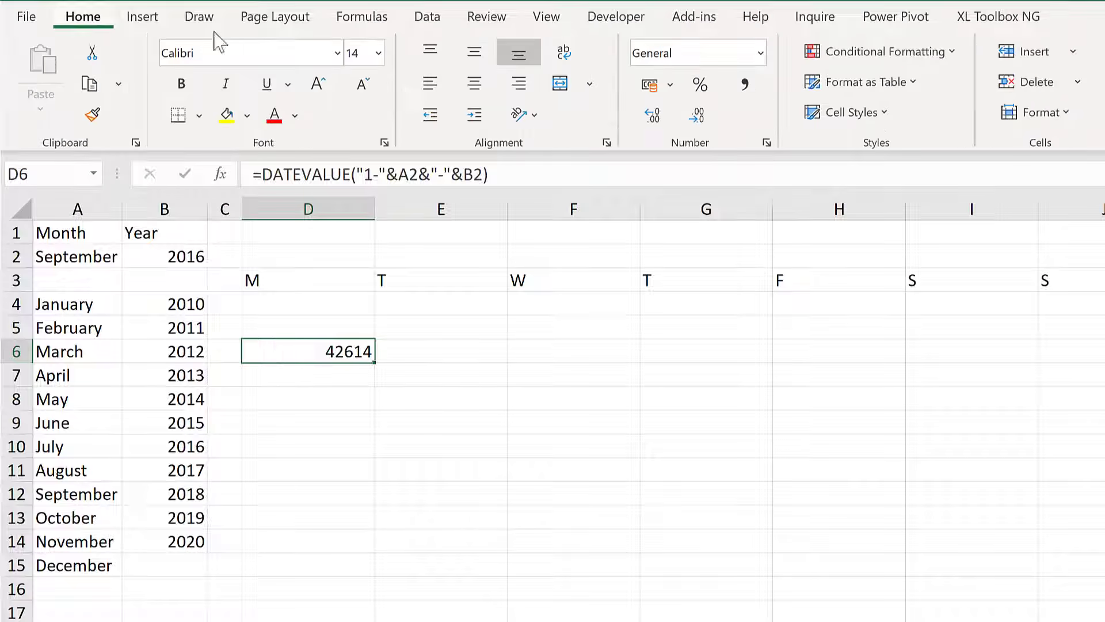
click(768, 143)
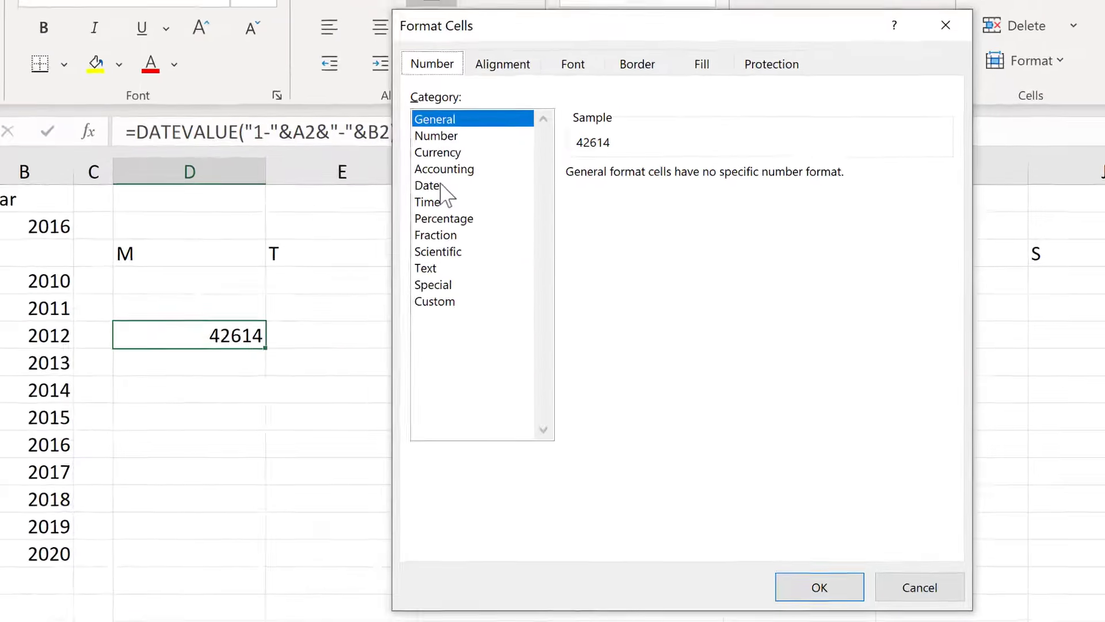
click(520, 220)
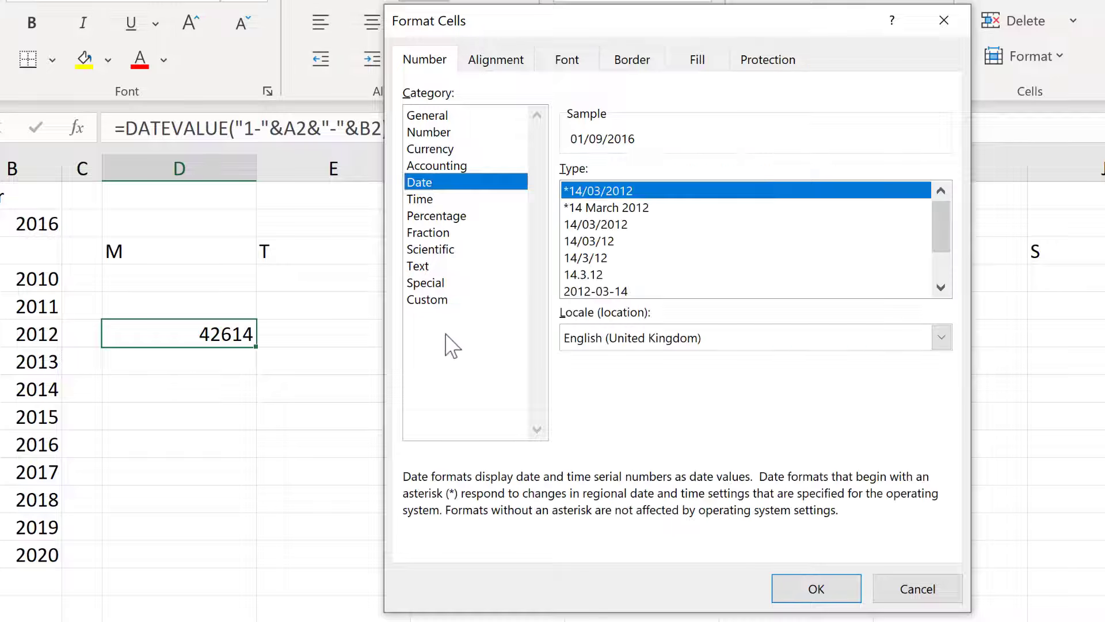
click(430, 300)
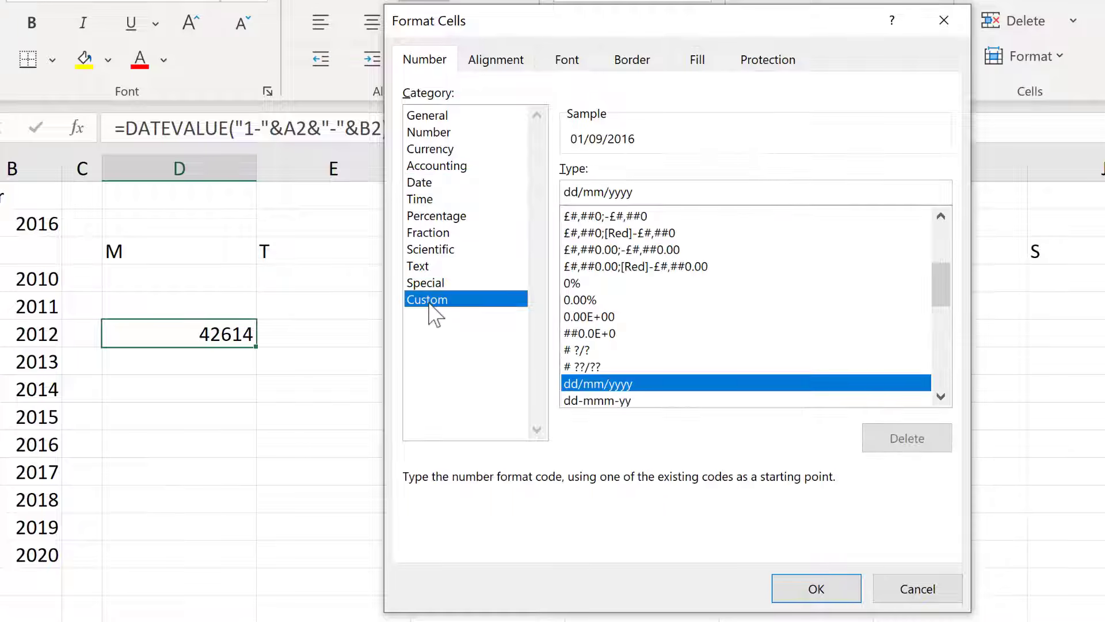
click(614, 401)
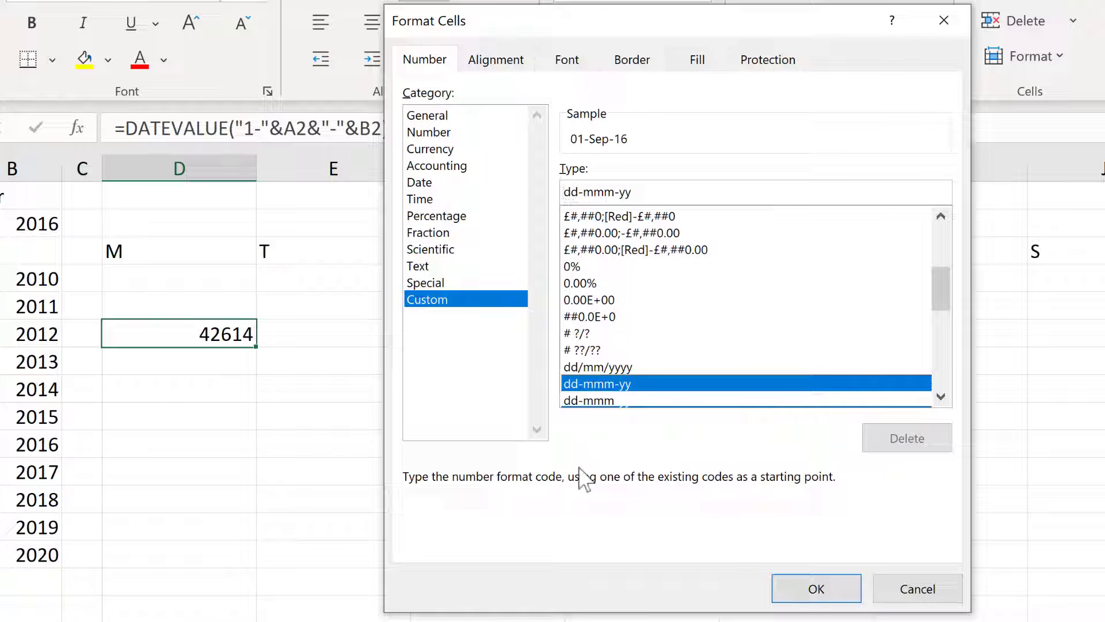
text(ddd)
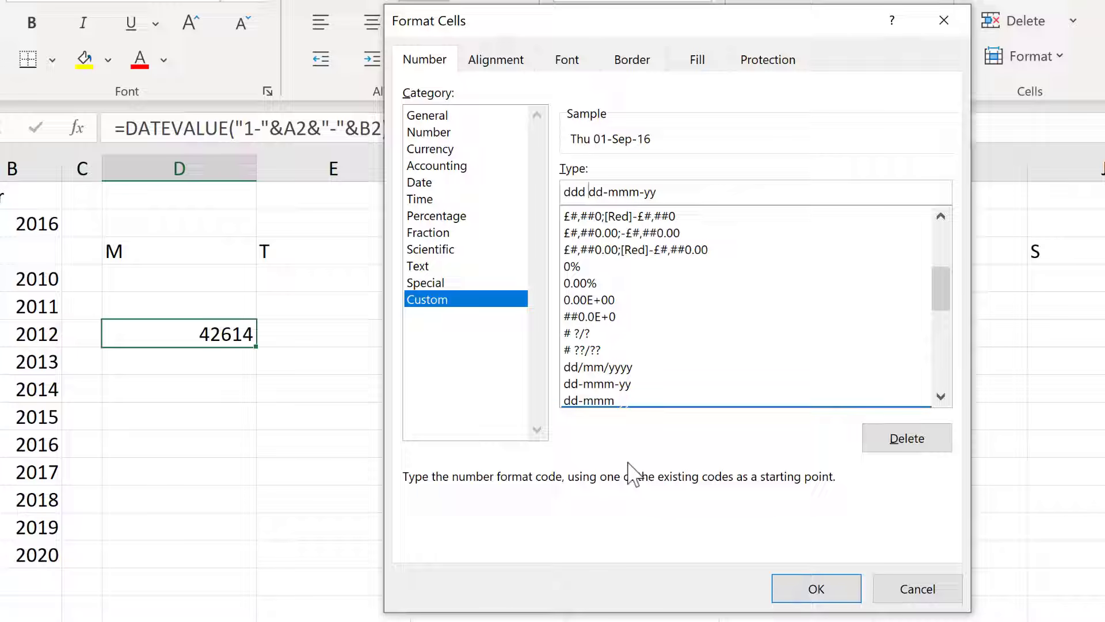
click(810, 588)
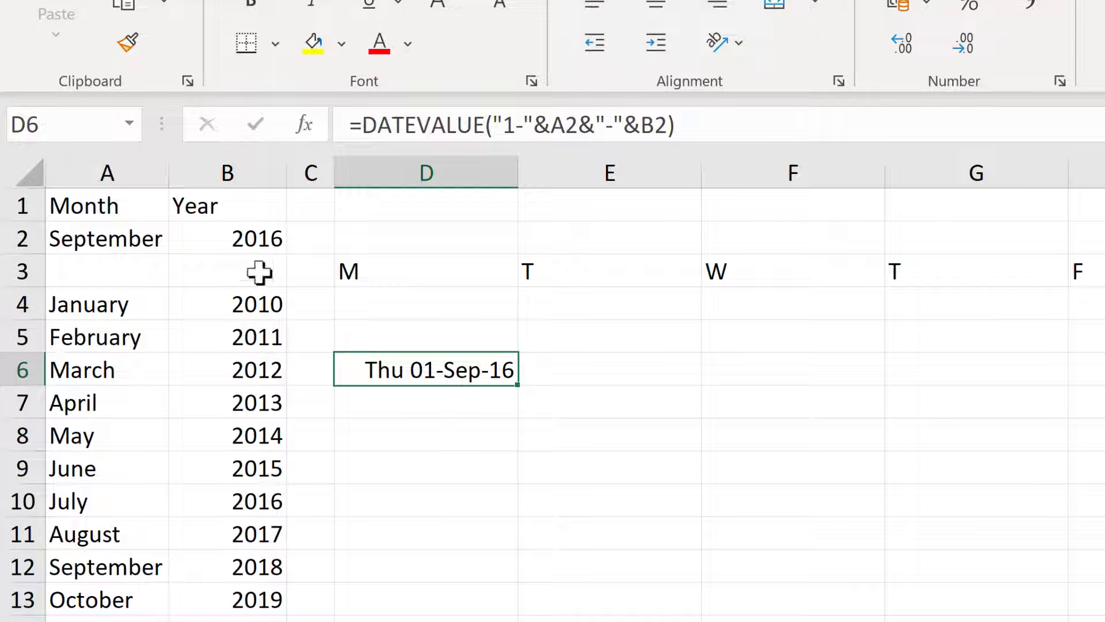
- Set the year dropdown to 2019 and the month dropdown to January
click(241, 236)
click(299, 243)
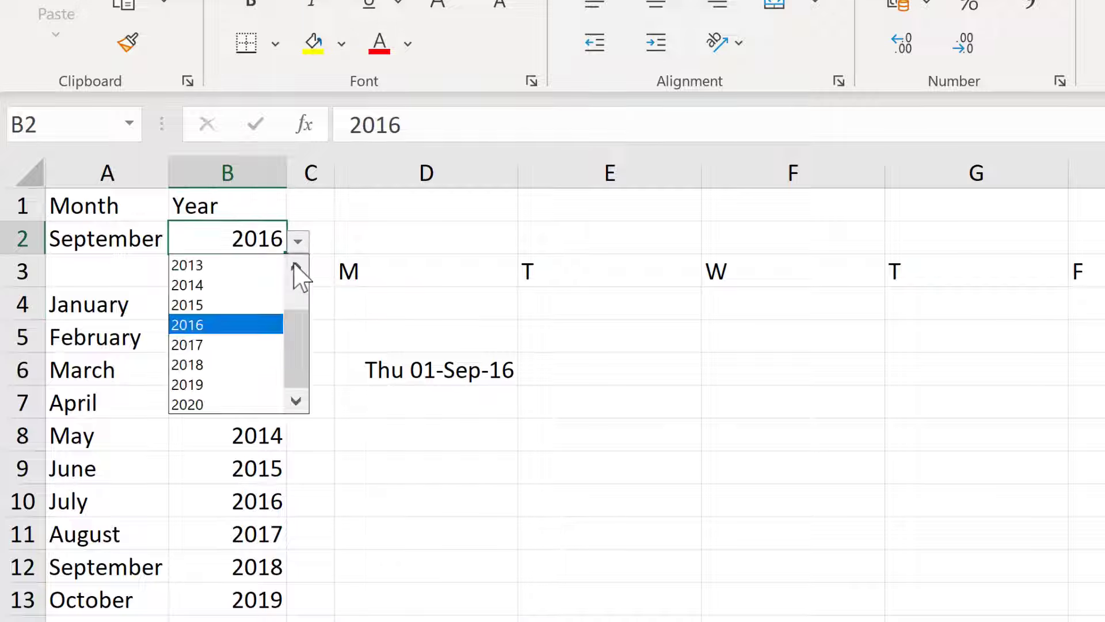
click(231, 384)
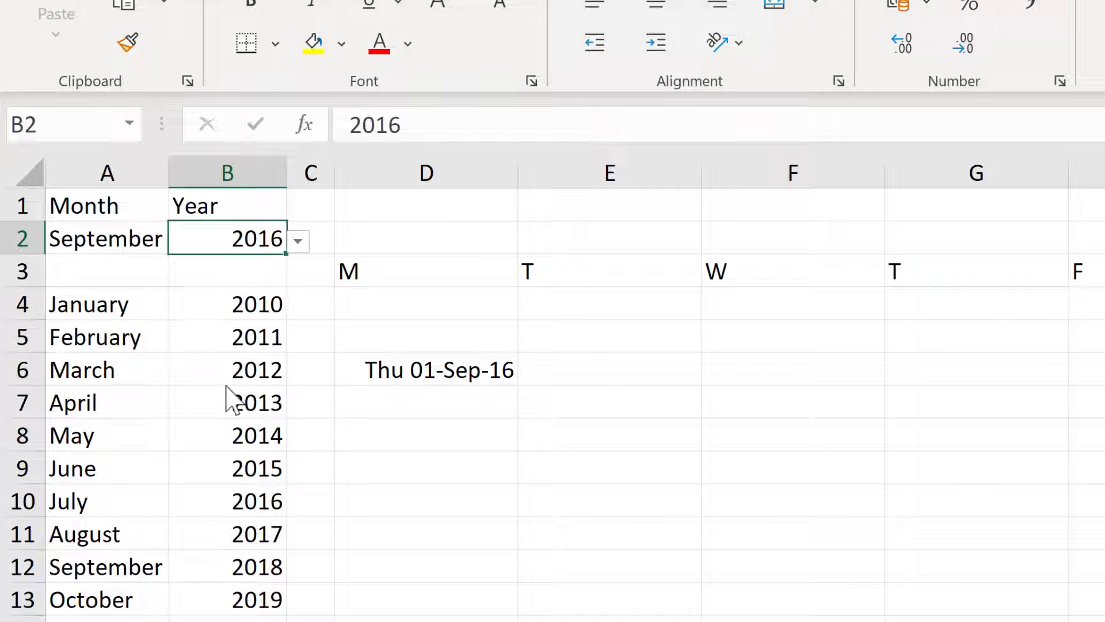
click(148, 239)
click(180, 242)
drag(190, 351, 181, 285)
click(132, 266)
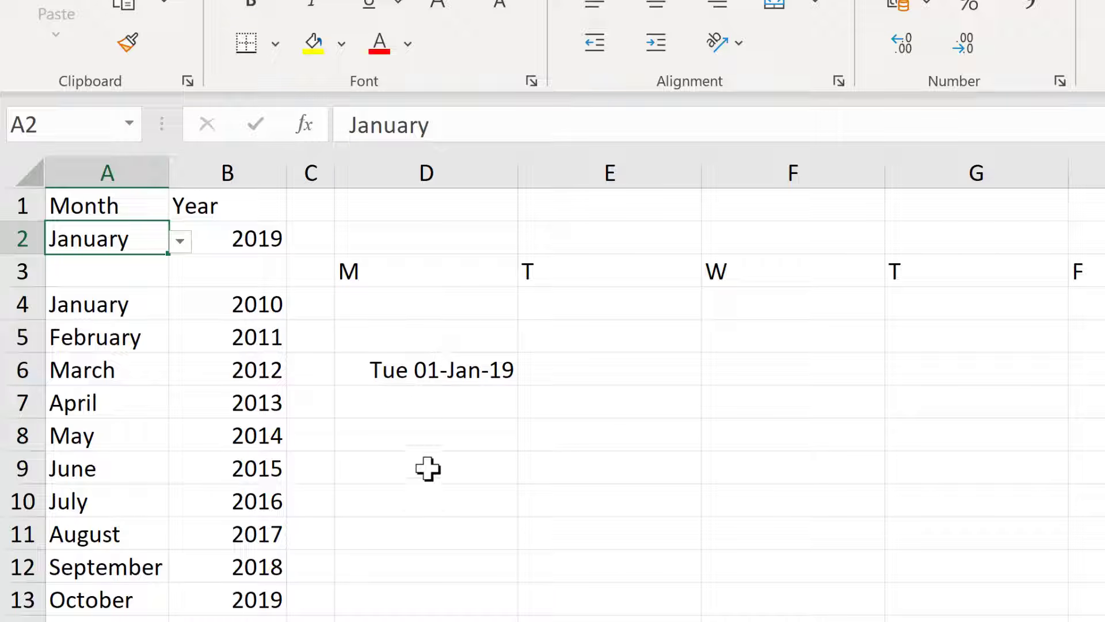
- Move the first-of-month date from D6 to E4 and switch the month to February
click(436, 371)
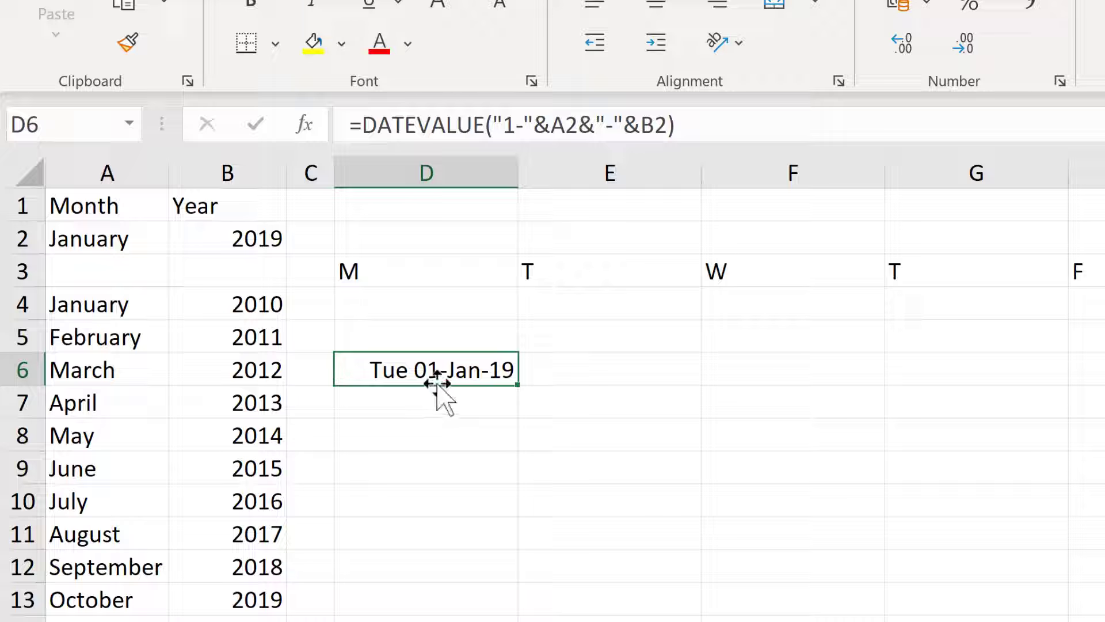
drag(437, 382, 627, 326)
click(144, 239)
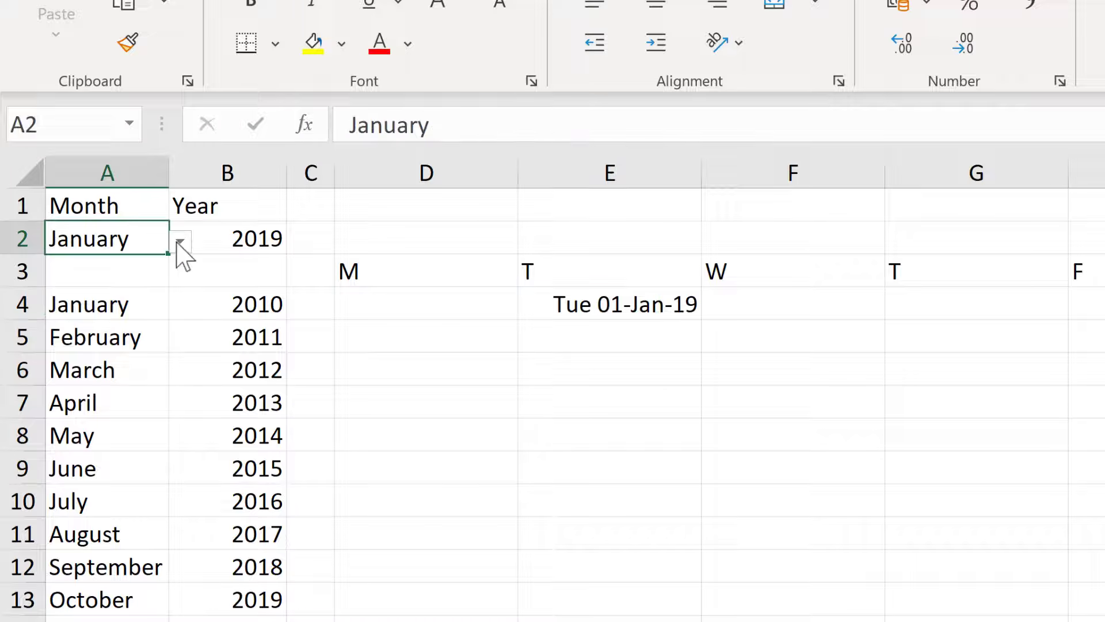
click(180, 241)
click(151, 286)
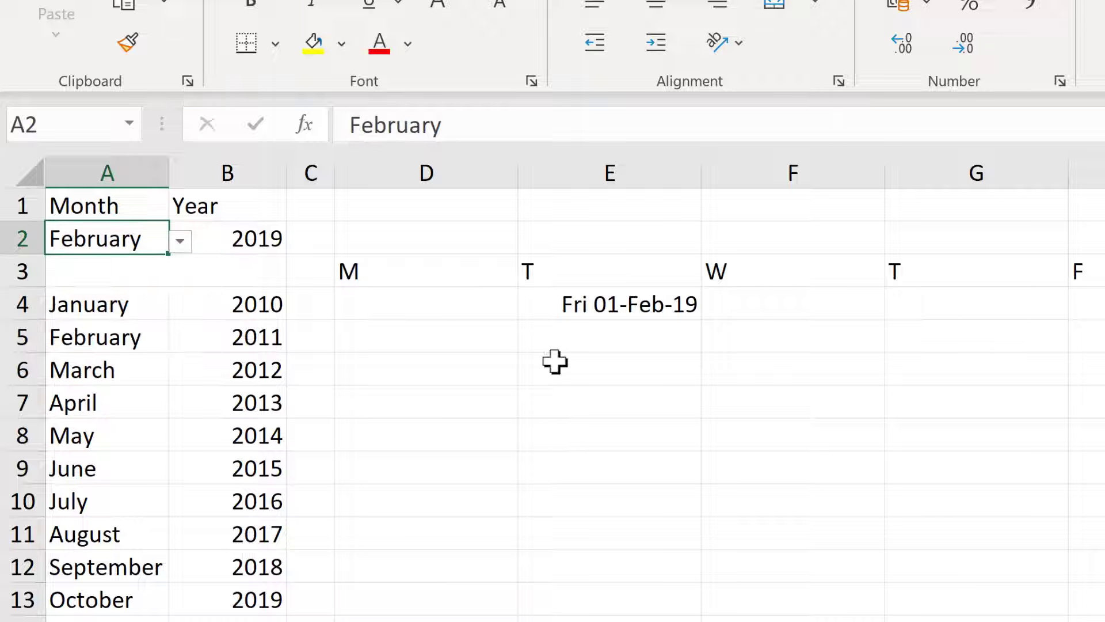
click(645, 303)
- Move the Fri 01-Feb-19 date into H4 under Friday
drag(632, 320, 1104, 311)
drag(846, 323, 846, 325)
click(619, 370)
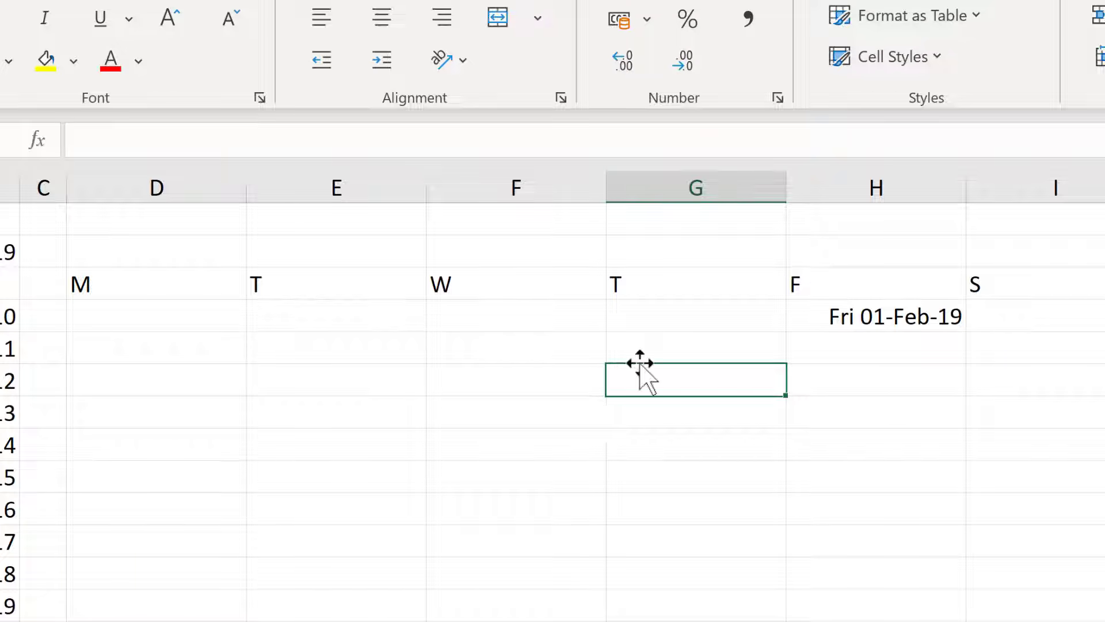
- Enter =H4-1 in G4 to show the previous day
click(685, 314)
key(ctrl+v)
text(=)
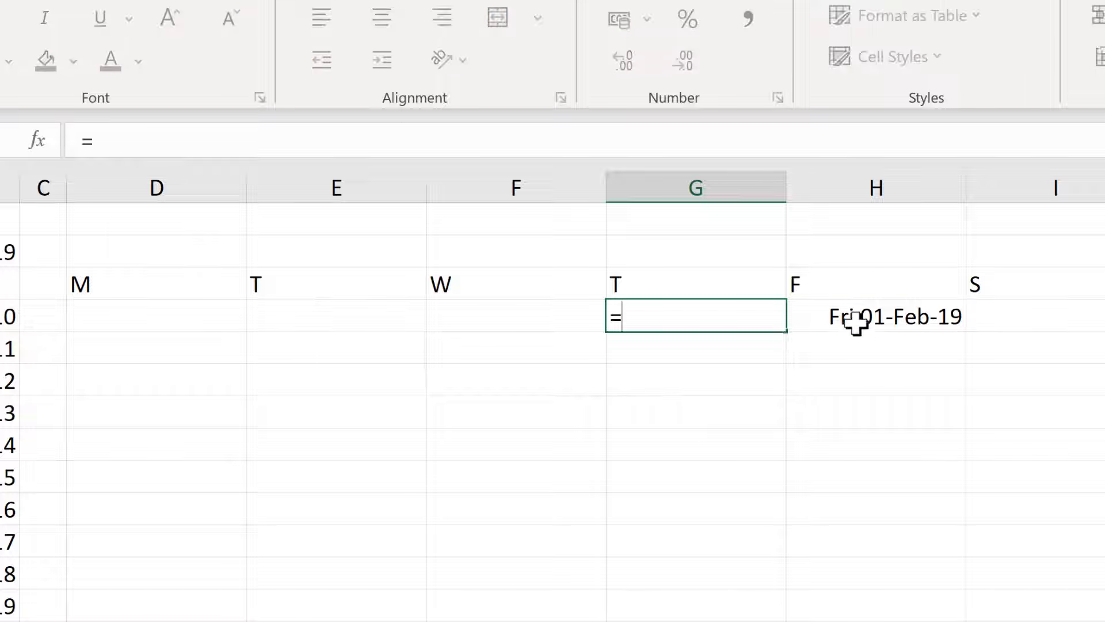
click(853, 318)
text(-1)
key(Return)
- Fill the previous-day formula left to D4, which shows Mon 28-Jan-19
click(744, 321)
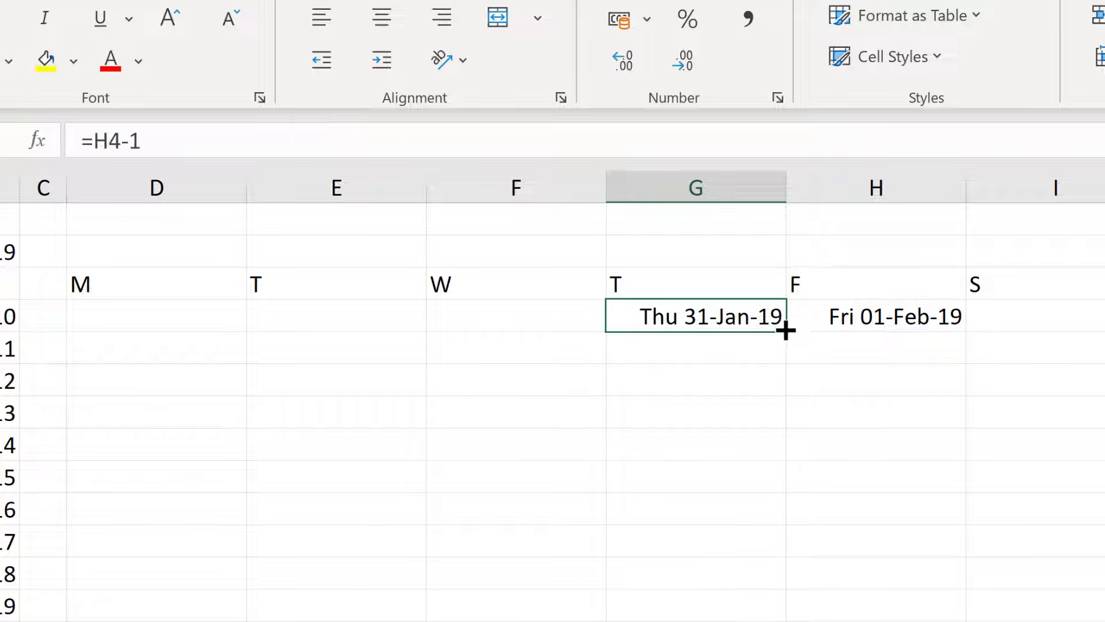
drag(214, 335, 135, 329)
click(163, 315)
click(185, 140)
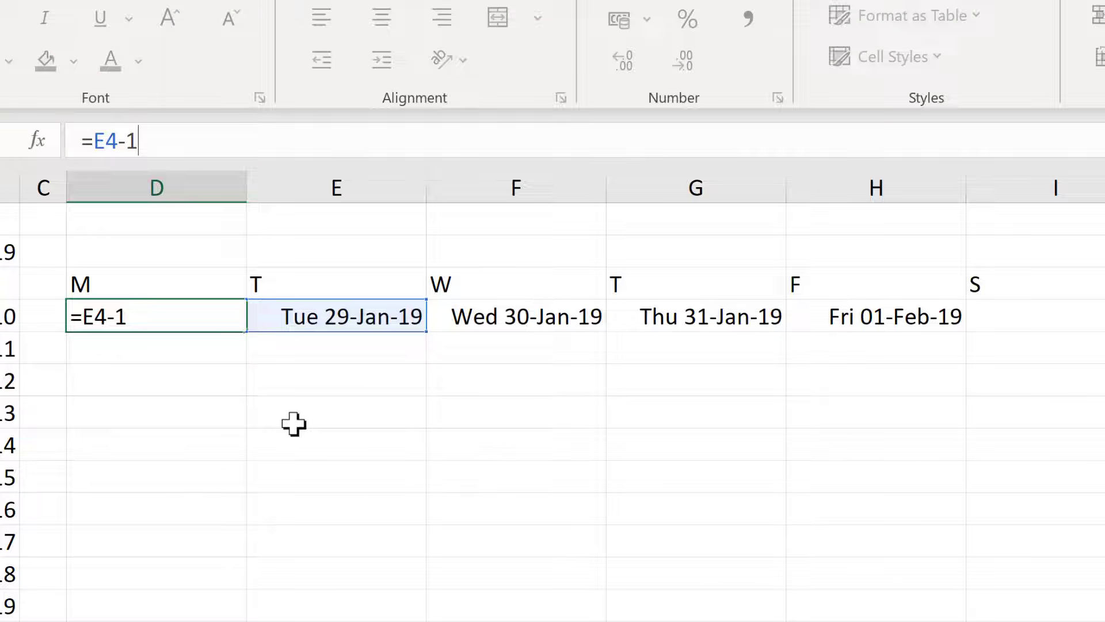
key(Return)
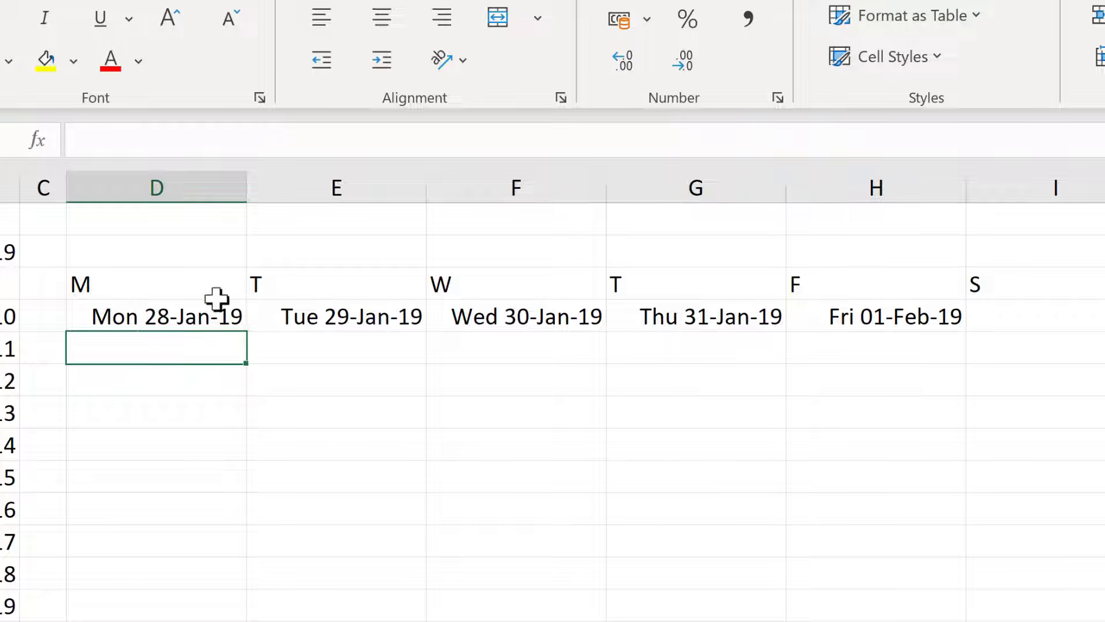
click(185, 316)
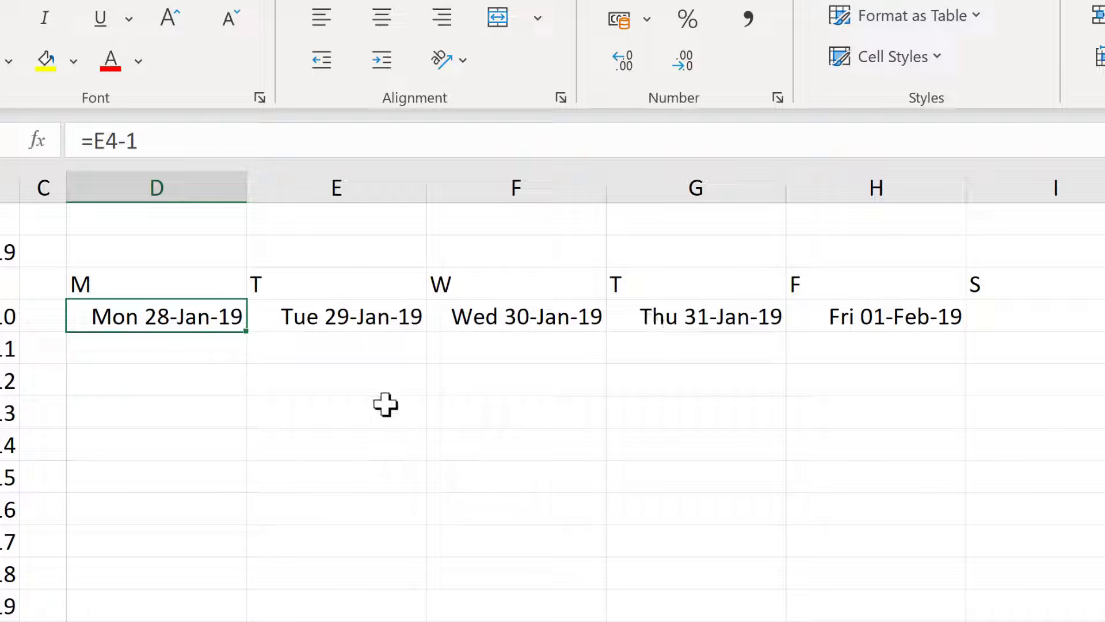
- Enter =WEEKDAY(D4,3) below Monday's date, numbering Monday as 0
click(159, 346)
text(=weekd)
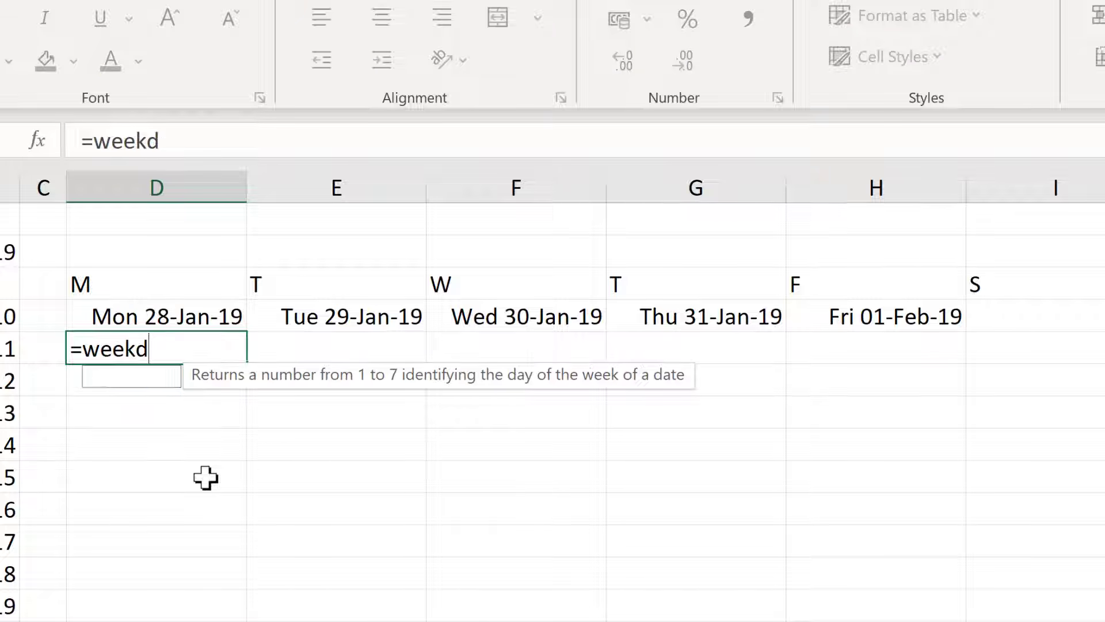
key(Tab)
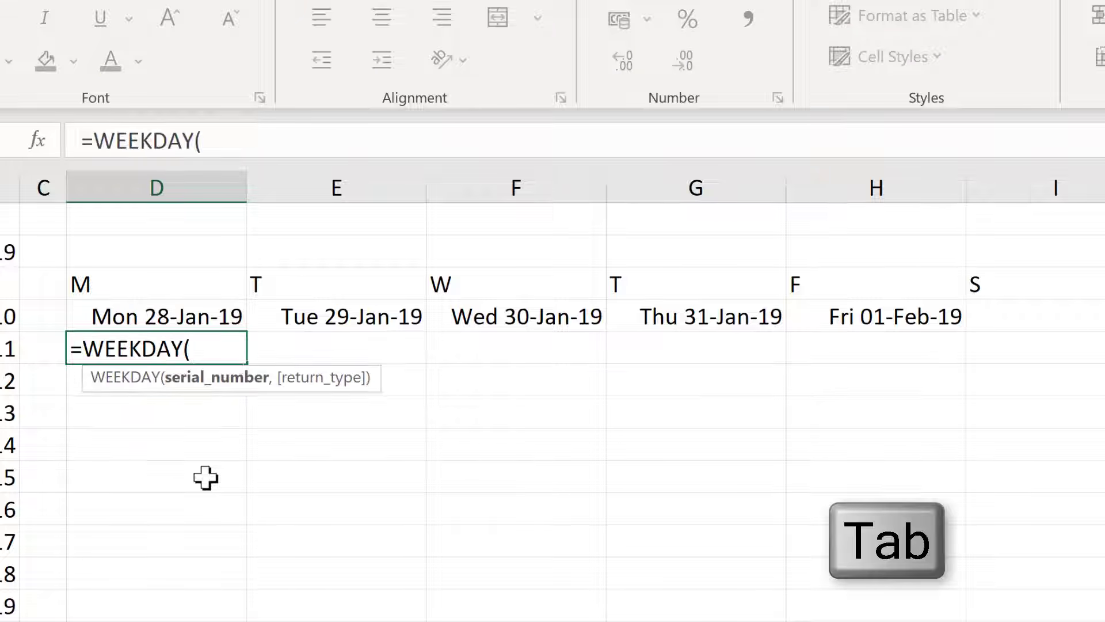
click(179, 314)
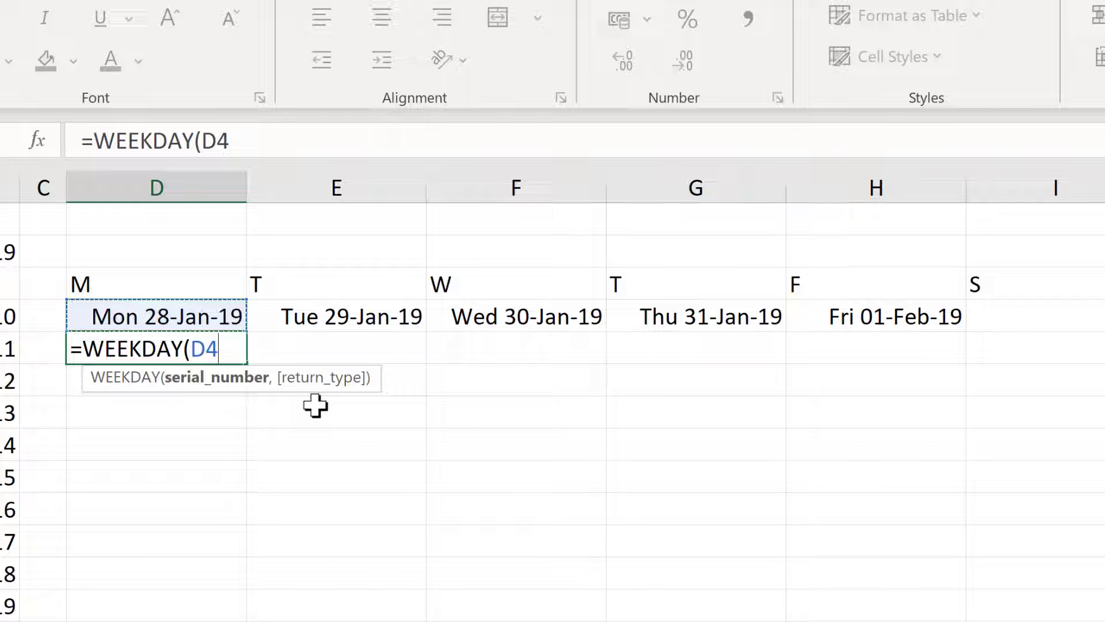
text(,)
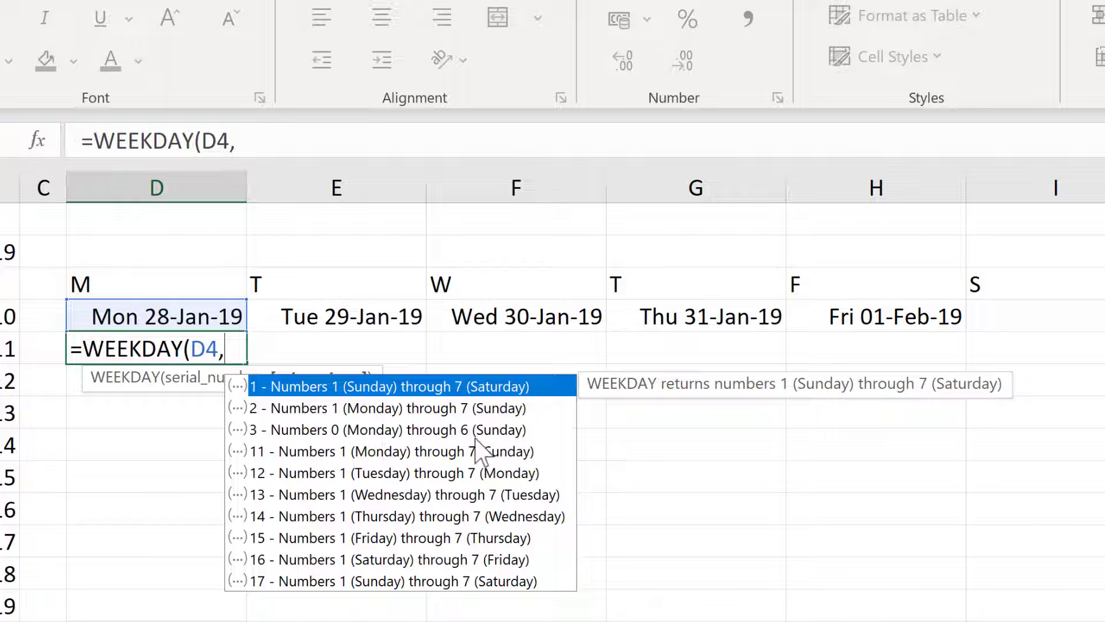
double_click(505, 431)
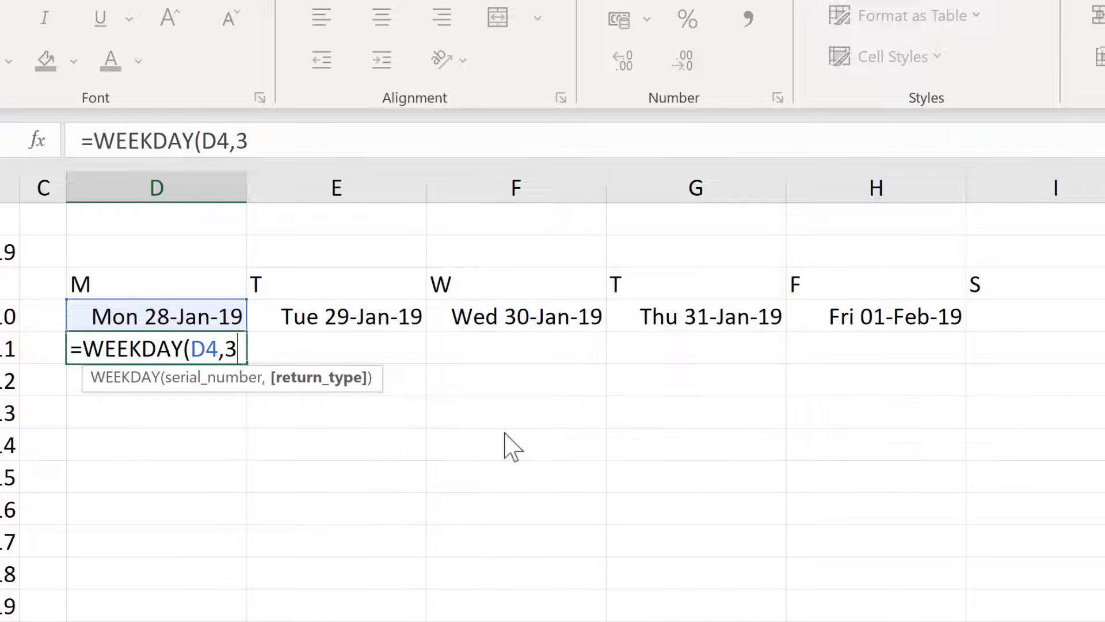
key(Return)
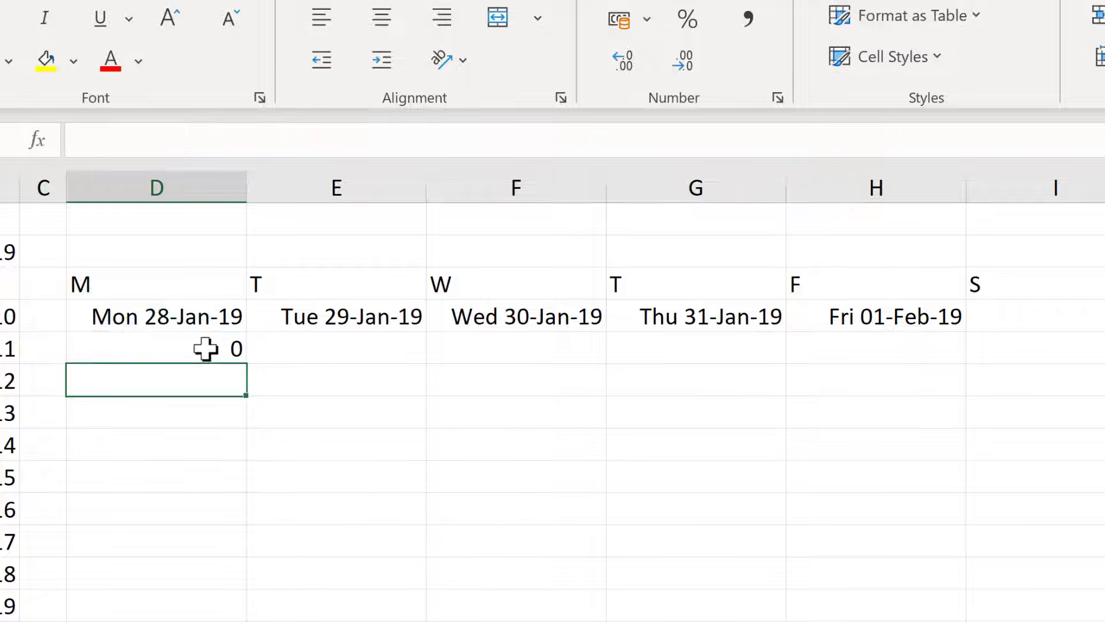
- Copy the WEEKDAY formula across to Friday and verify it returns 4
click(206, 349)
drag(727, 352, 911, 353)
click(911, 352)
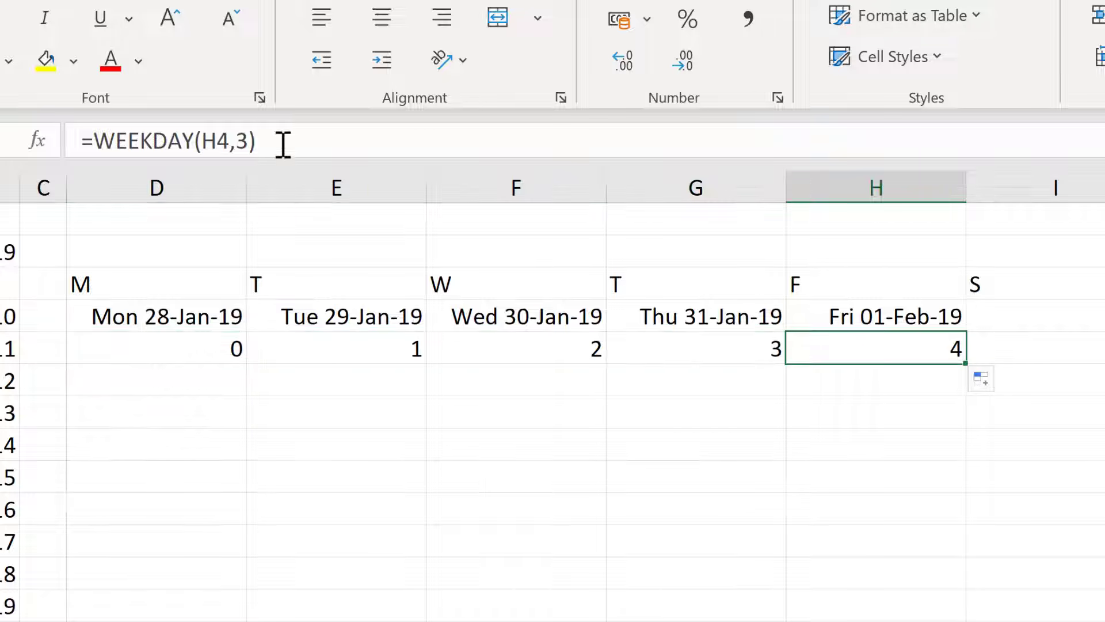
click(283, 144)
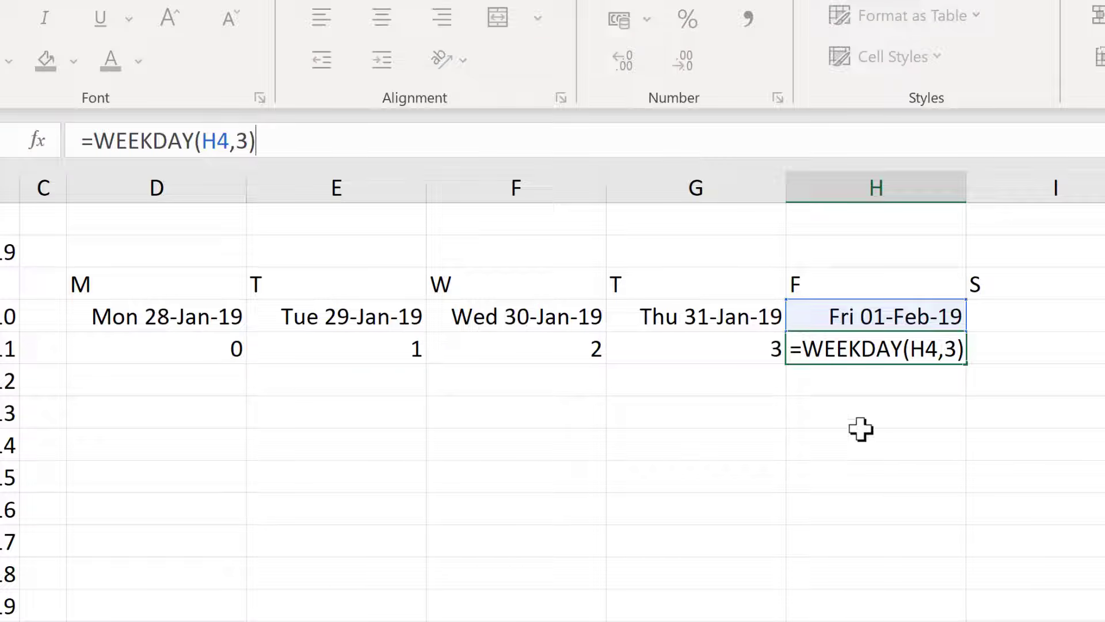
key(Return)
- Enter =H4-H5 in H6 to get the week's Monday, Mon 28-Jan-19
text(=)
click(865, 313)
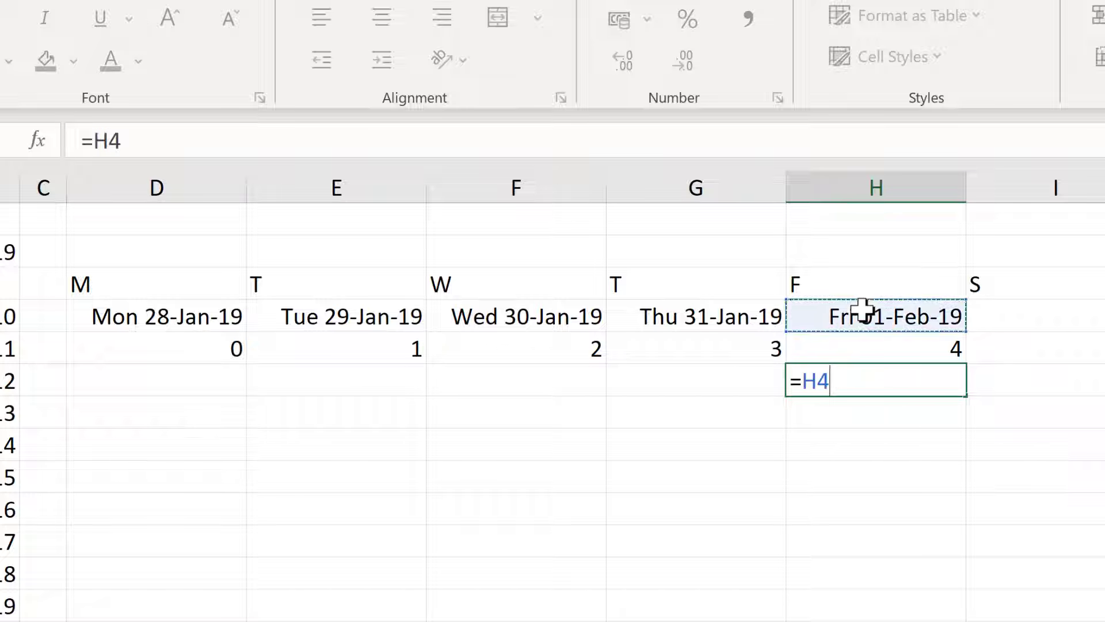
text(-)
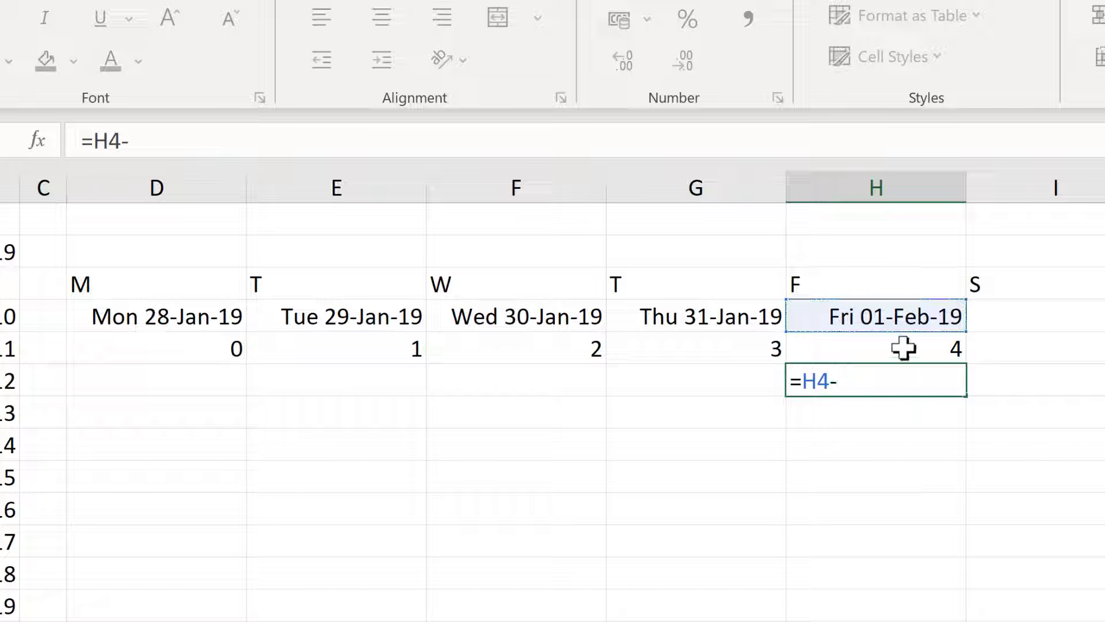
click(904, 347)
key(Return)
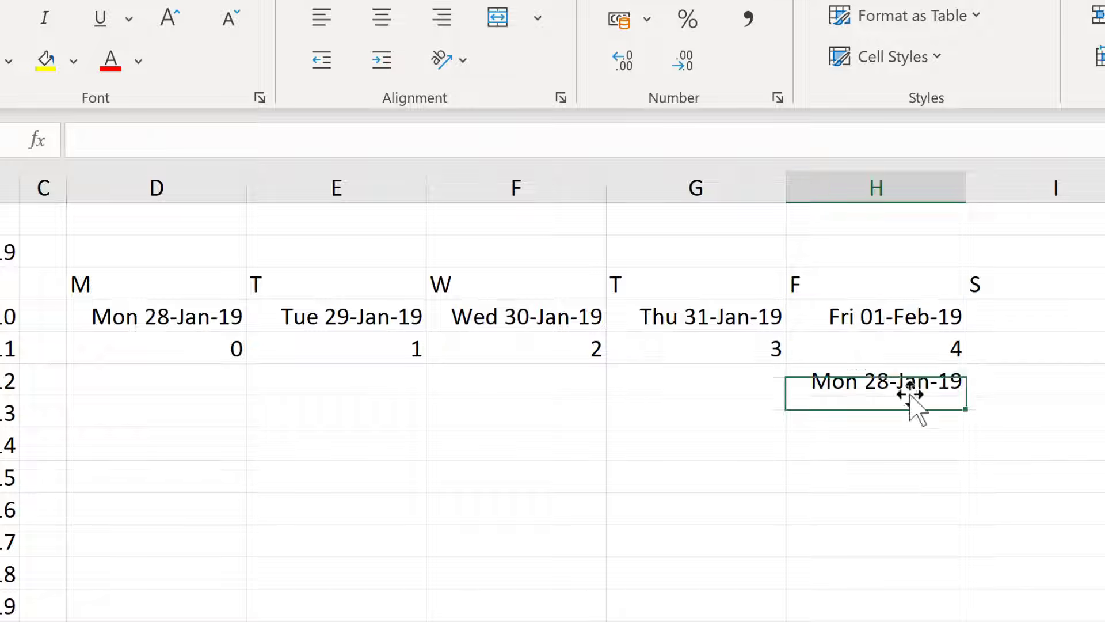
- Fill the date-minus-weekday formula left to D6 and verify it reads =D4-D5
click(907, 380)
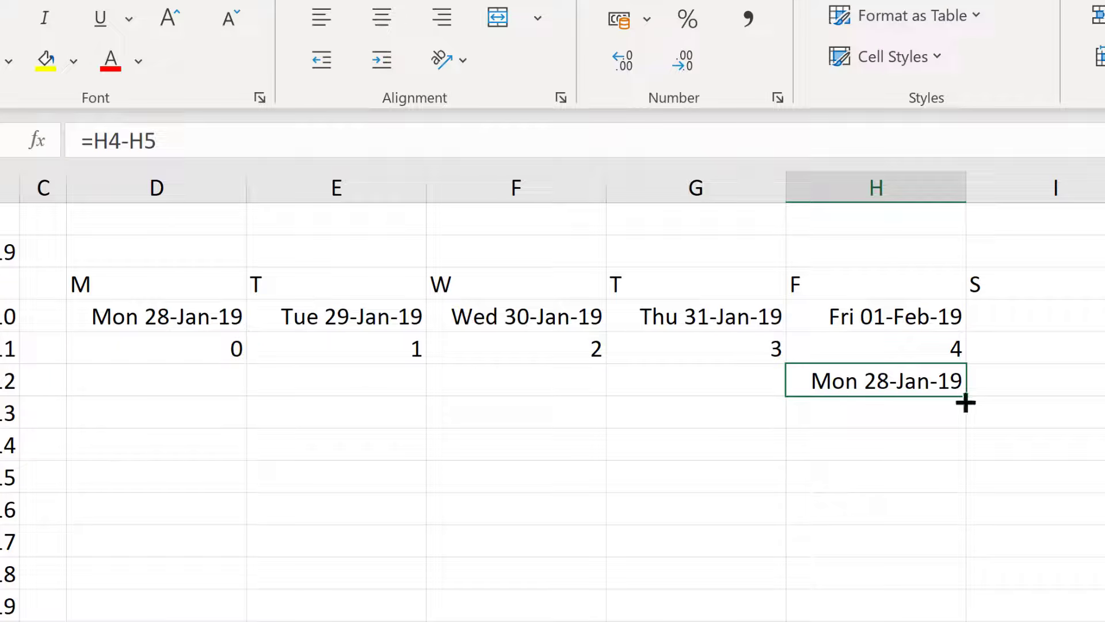
drag(966, 403, 140, 394)
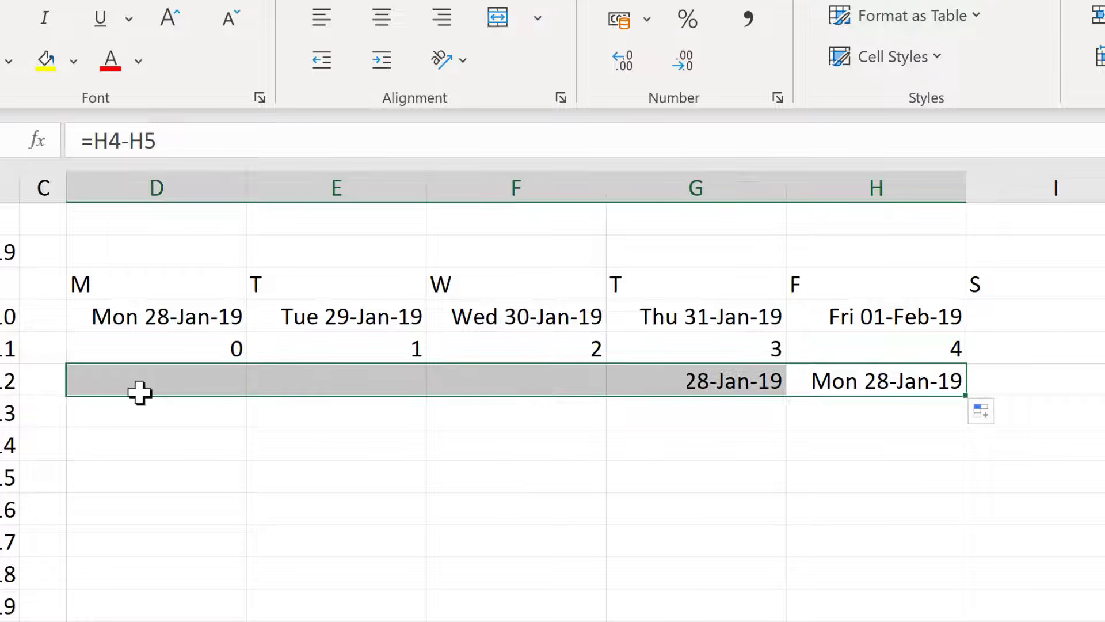
click(187, 380)
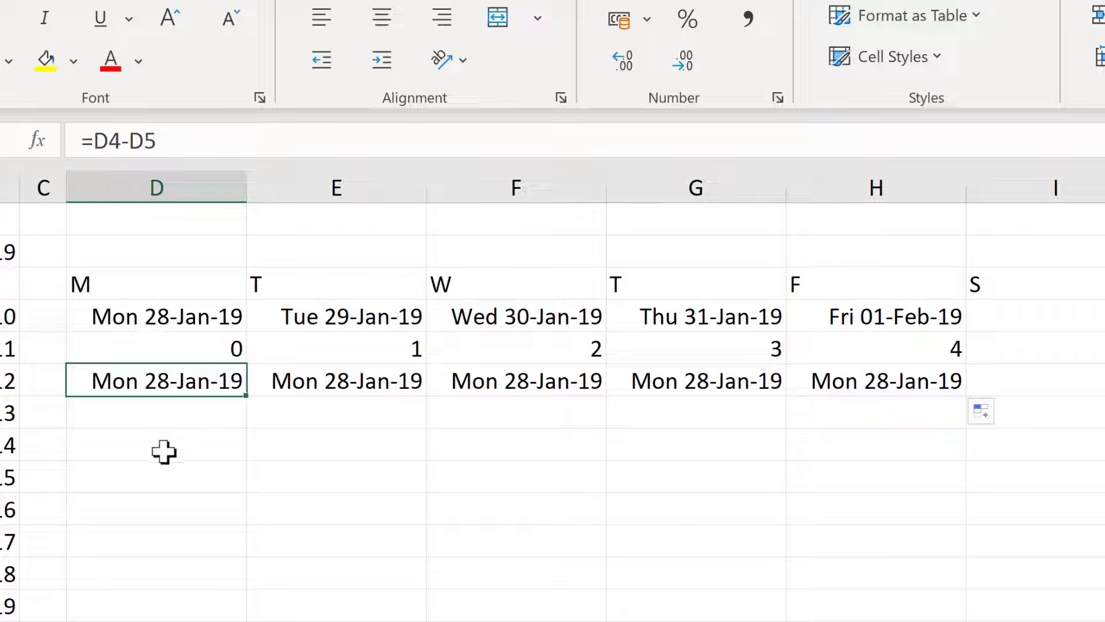
click(214, 140)
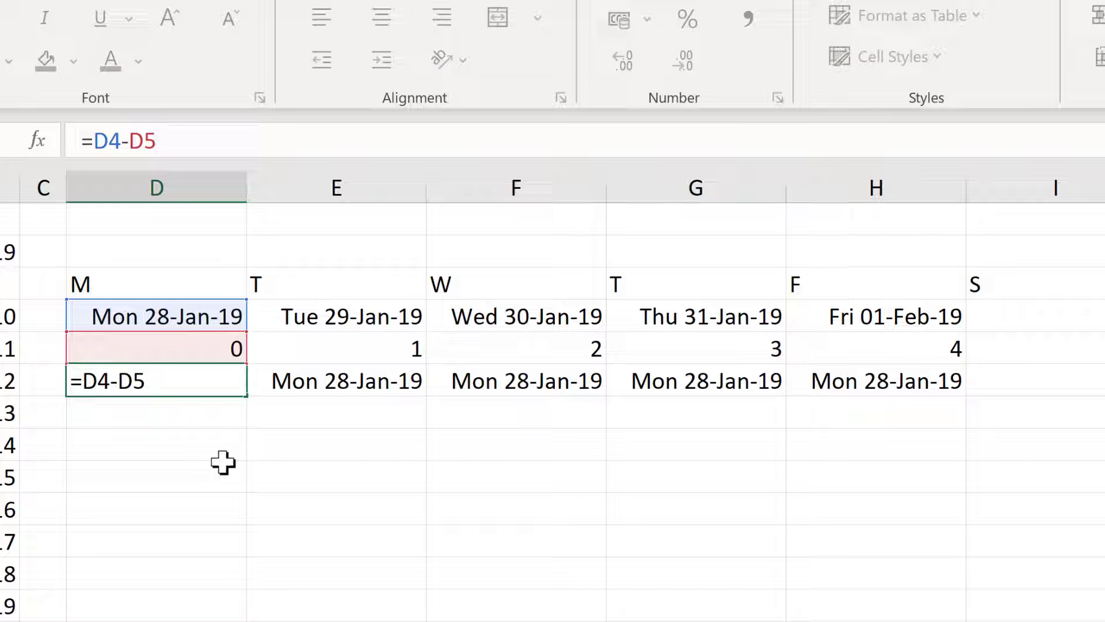
- Move the Fri 01-Feb-19 start-date formula to an empty cell below
key(Return)
click(878, 319)
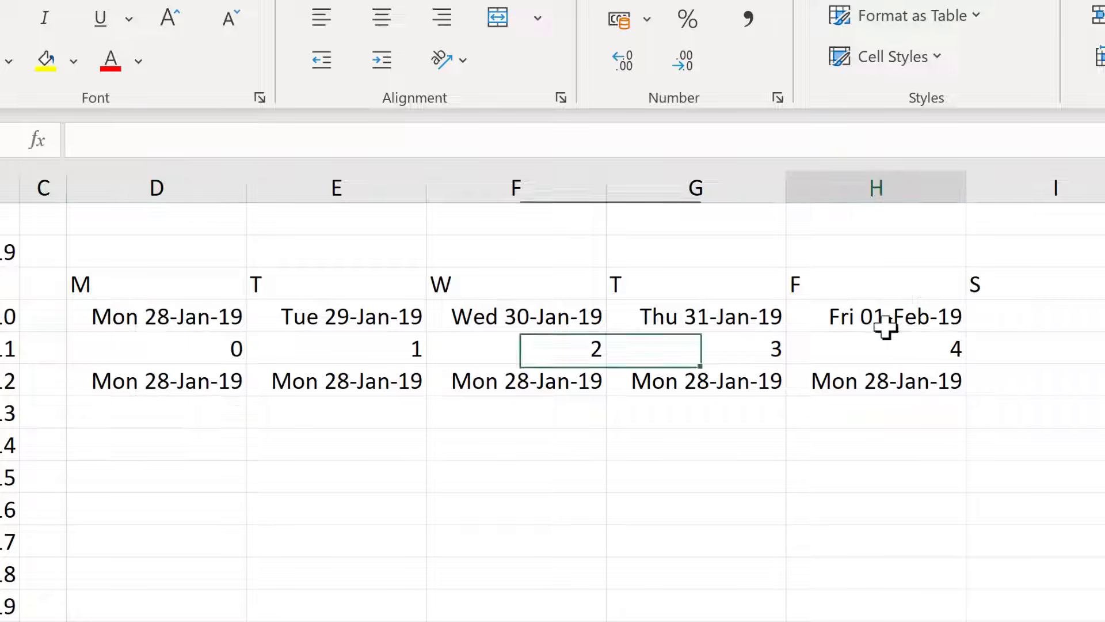
drag(862, 332, 513, 472)
- Extend it to =DATEVALUE("1-"&A2&"-"&B2)-WEEKDAY(DATEVALUE("1-"&A2&"-"&B2),3)
drag(495, 139, 97, 144)
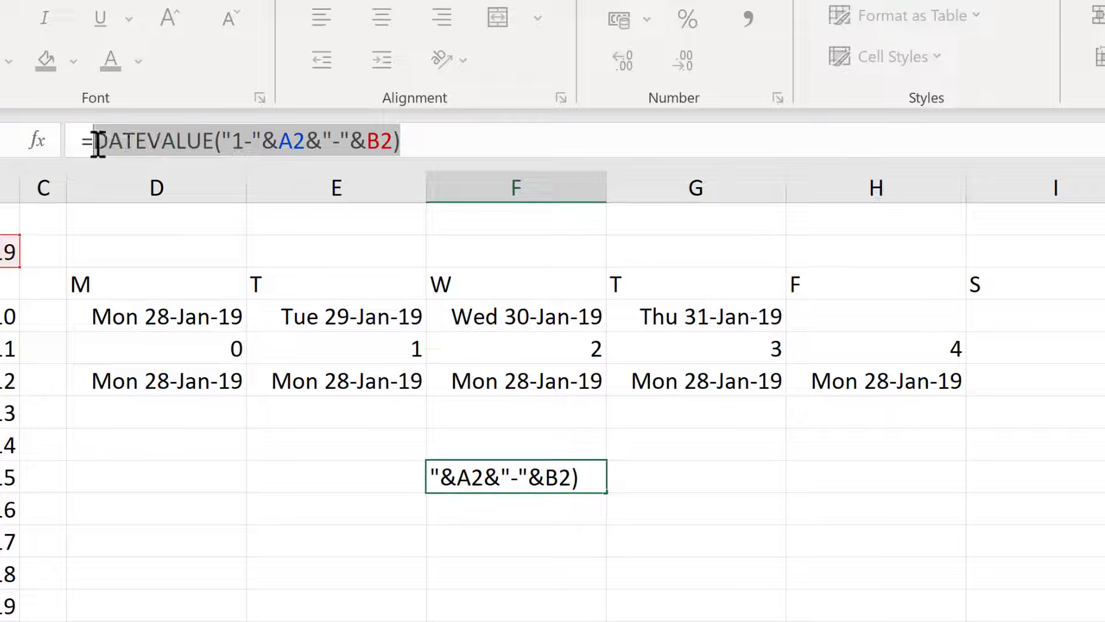
click(298, 176)
key(ctrl+c)
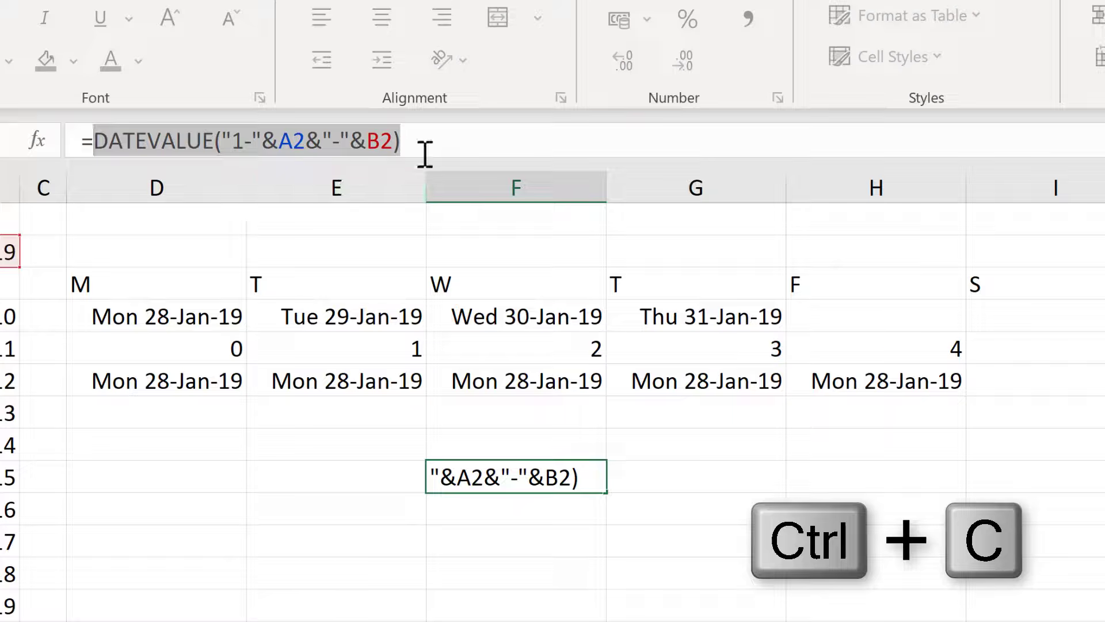
click(424, 148)
text(-weekday)
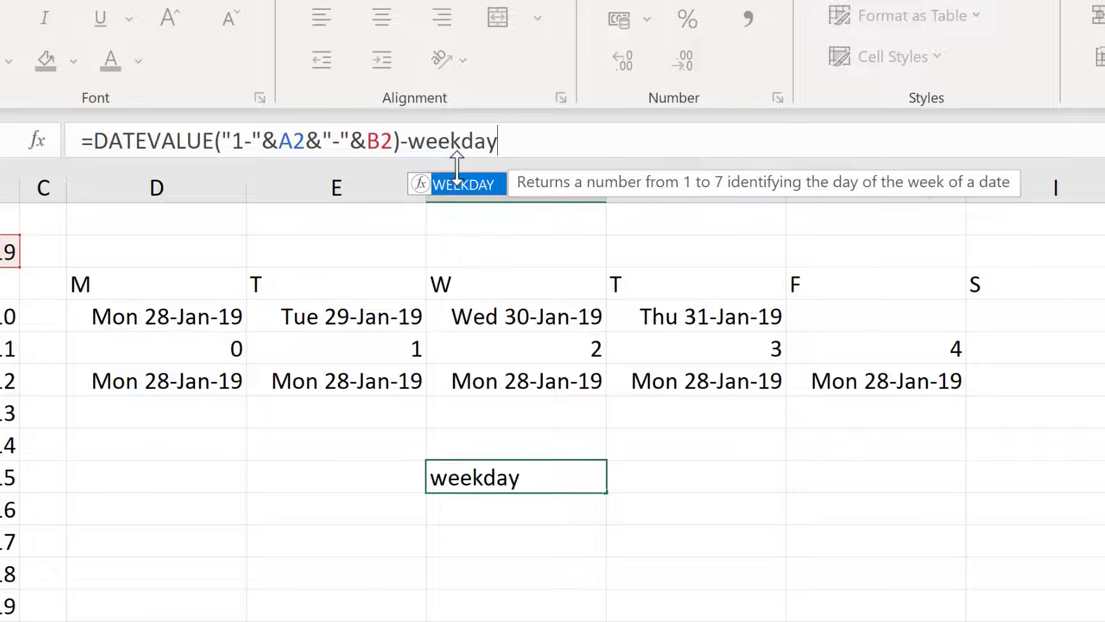
key(Tab)
key(ctrl+v)
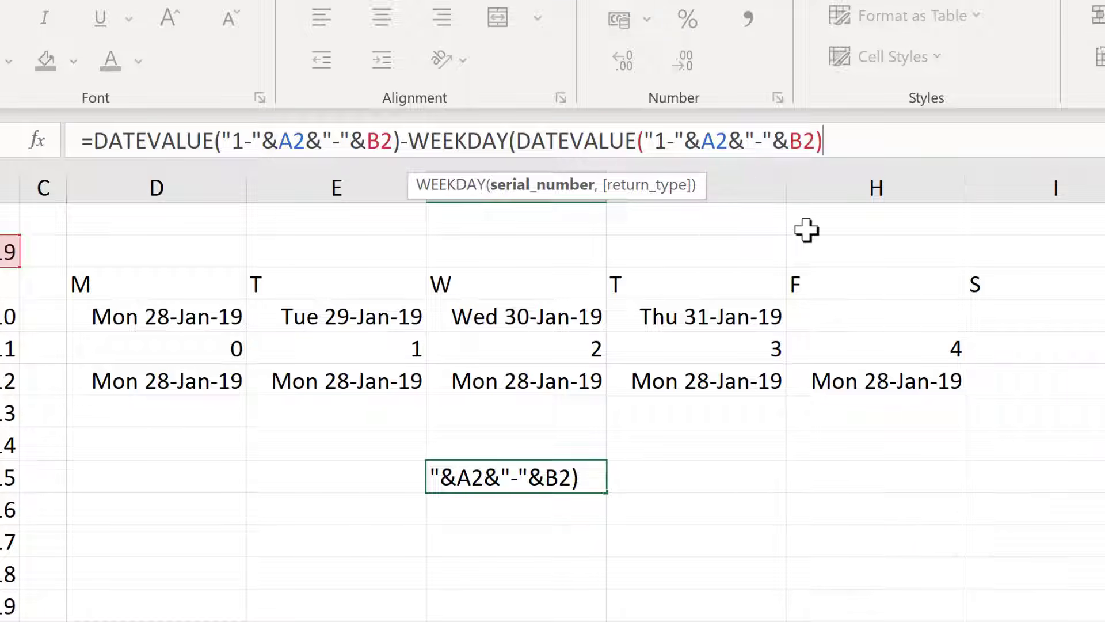
text(,)
click(909, 237)
double_click(909, 237)
text())
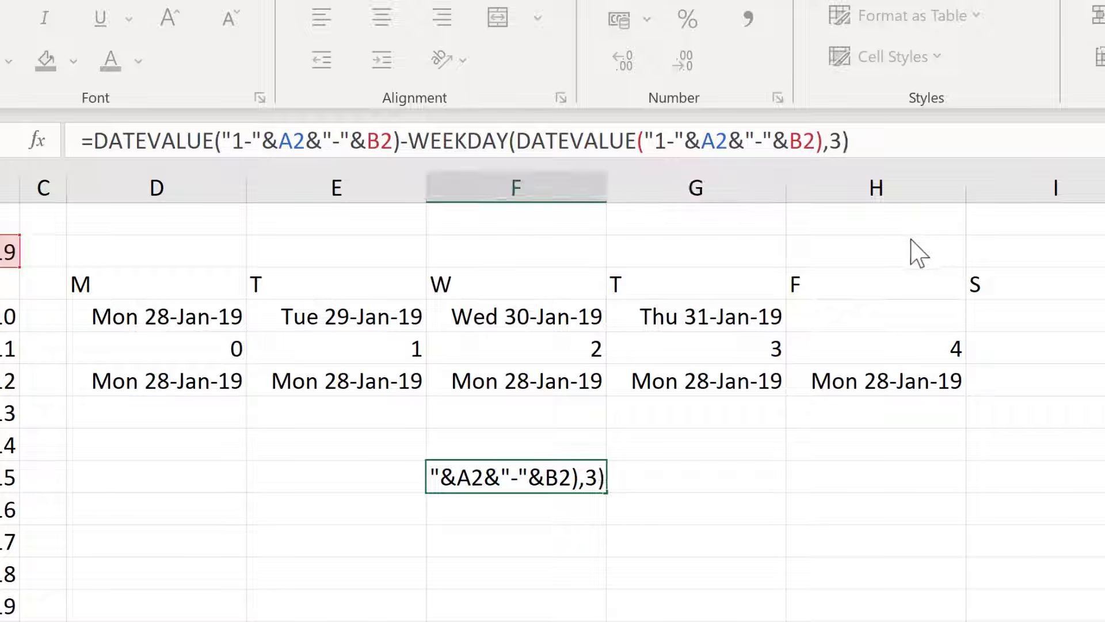
key(Return)
- Clear the old helper rows and move the first-Monday formula under the M heading
drag(248, 326, 1049, 382)
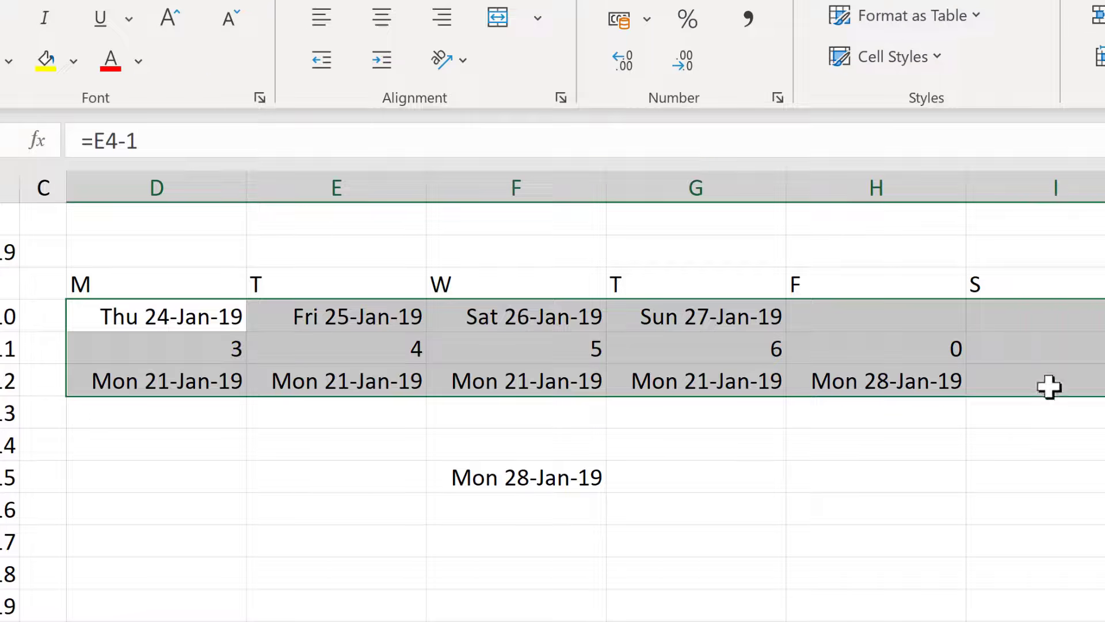
key(Delete)
click(518, 469)
drag(518, 464, 190, 279)
- Enter a next-day formula =D4+1 in the cell under T
click(915, 141)
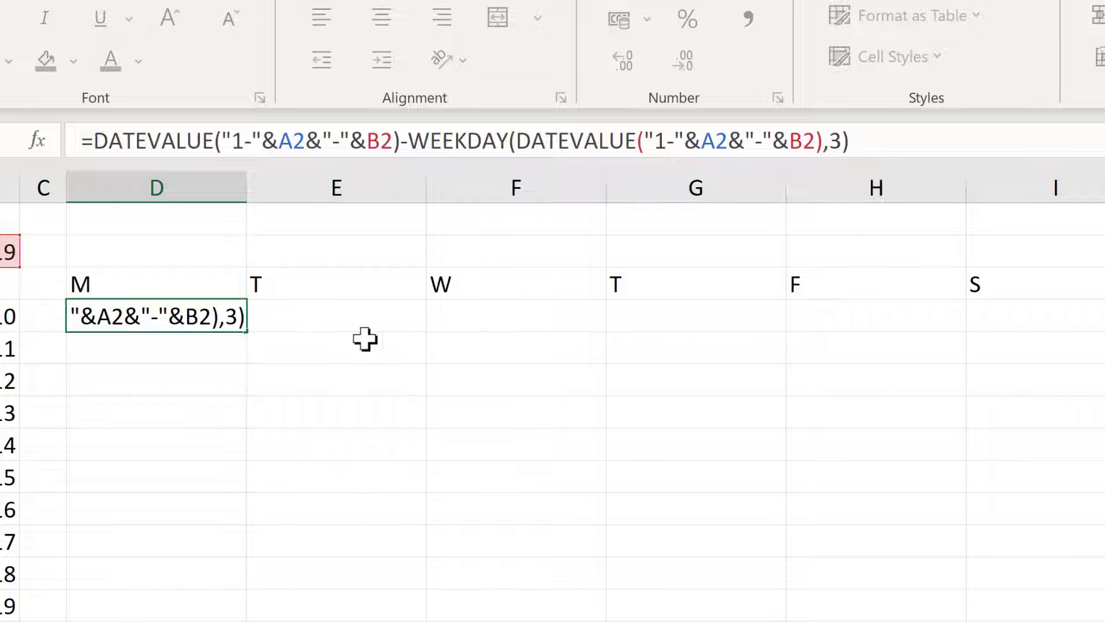
key(ctrl+Return)
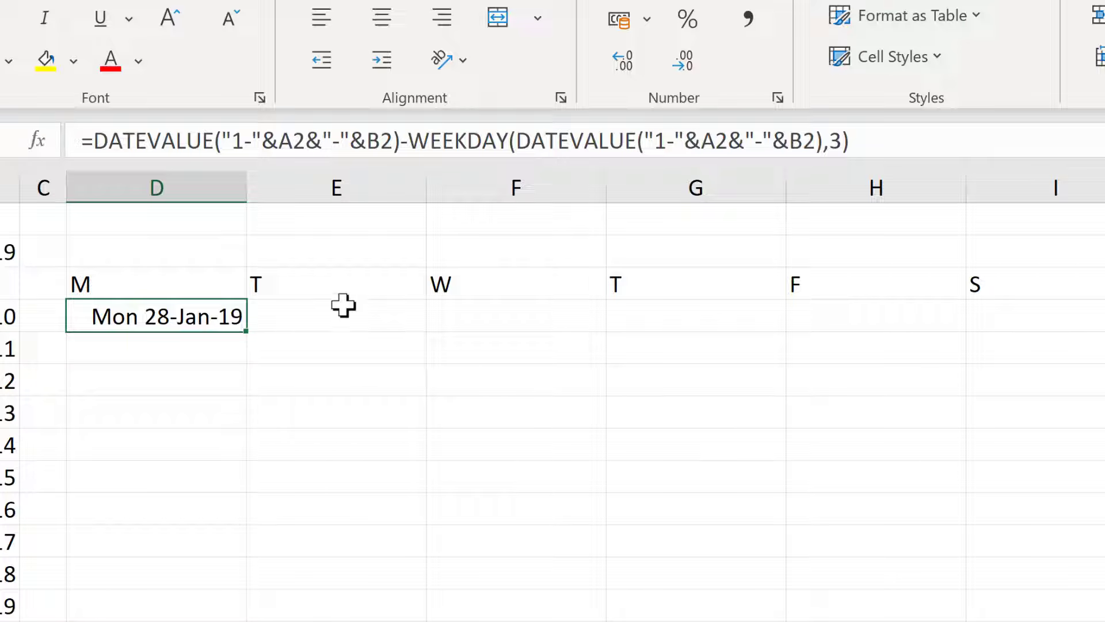
click(343, 311)
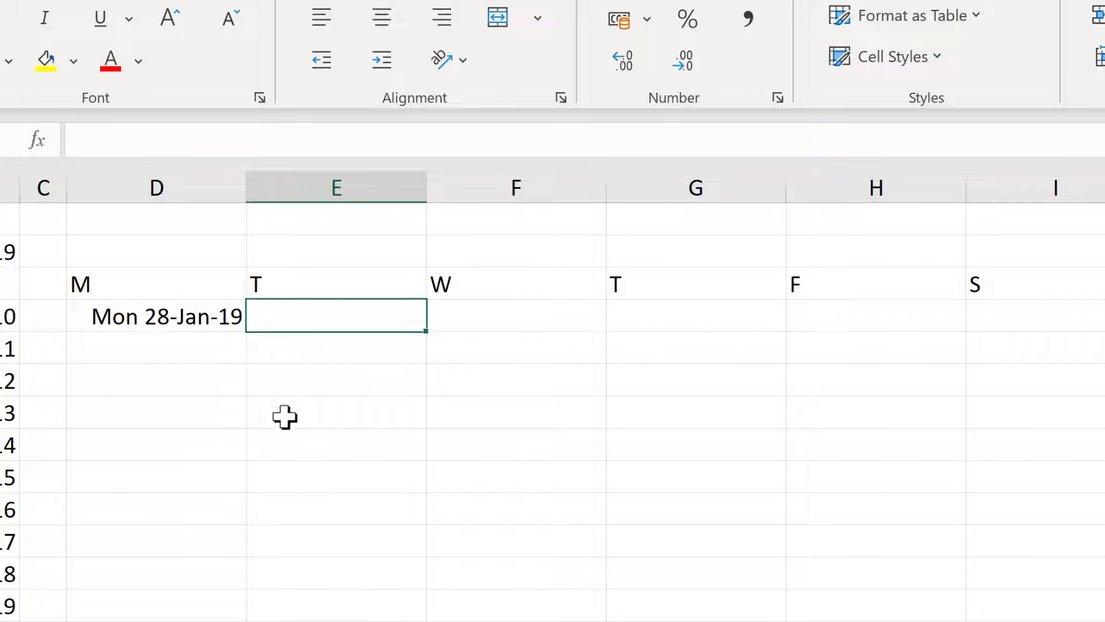
text(=)
click(190, 325)
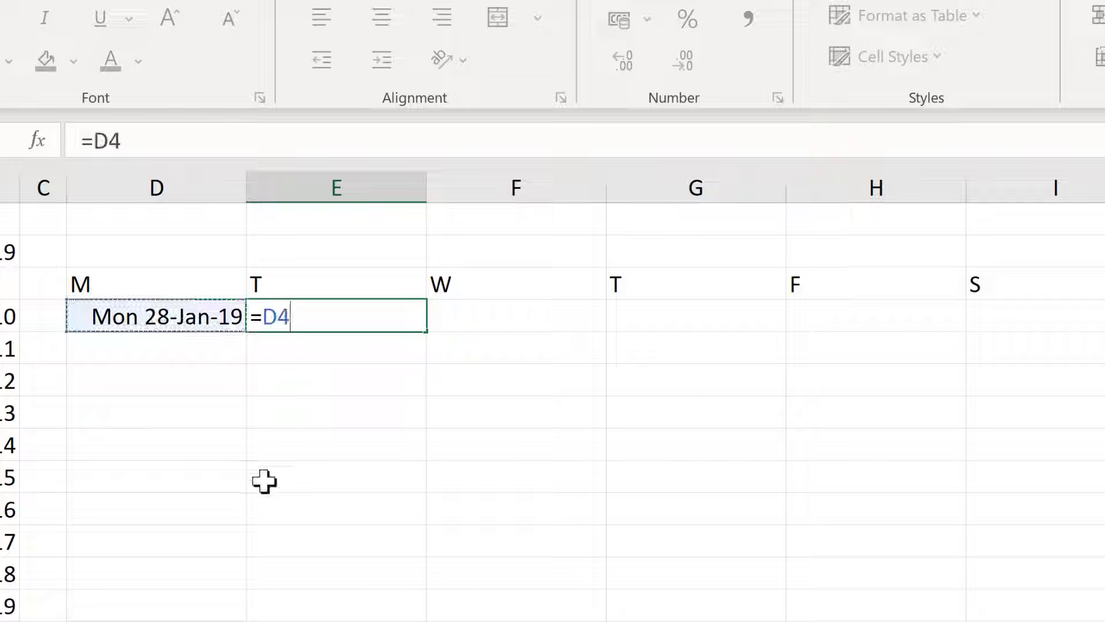
text(+1)
key(Return)
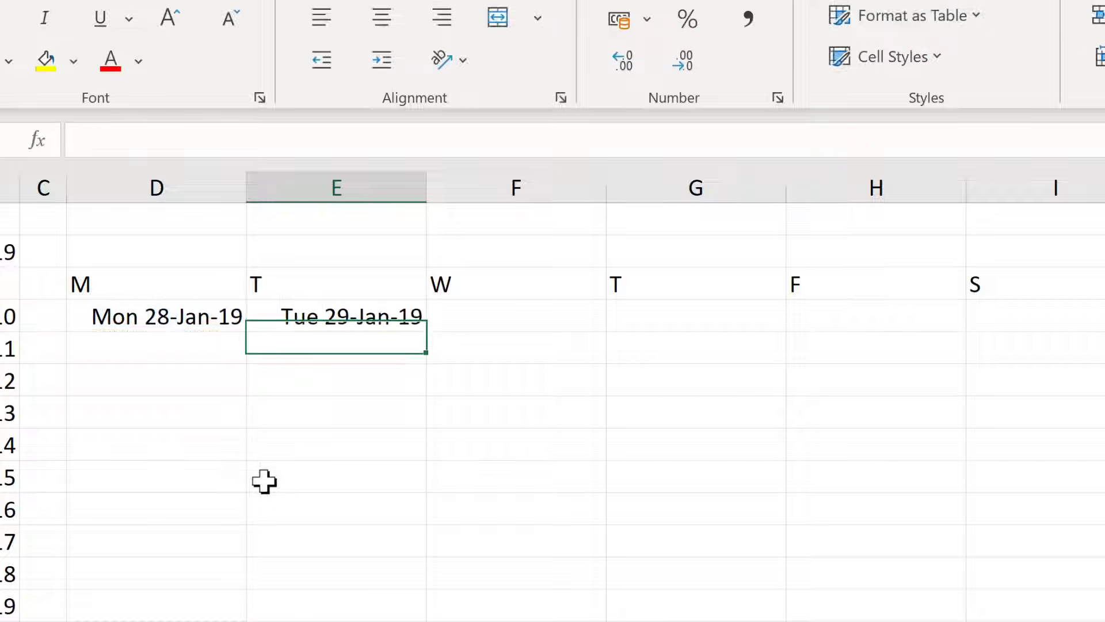
- Fill the next-day formula right through Sunday, ending at Sun 03-Feb-19
click(318, 316)
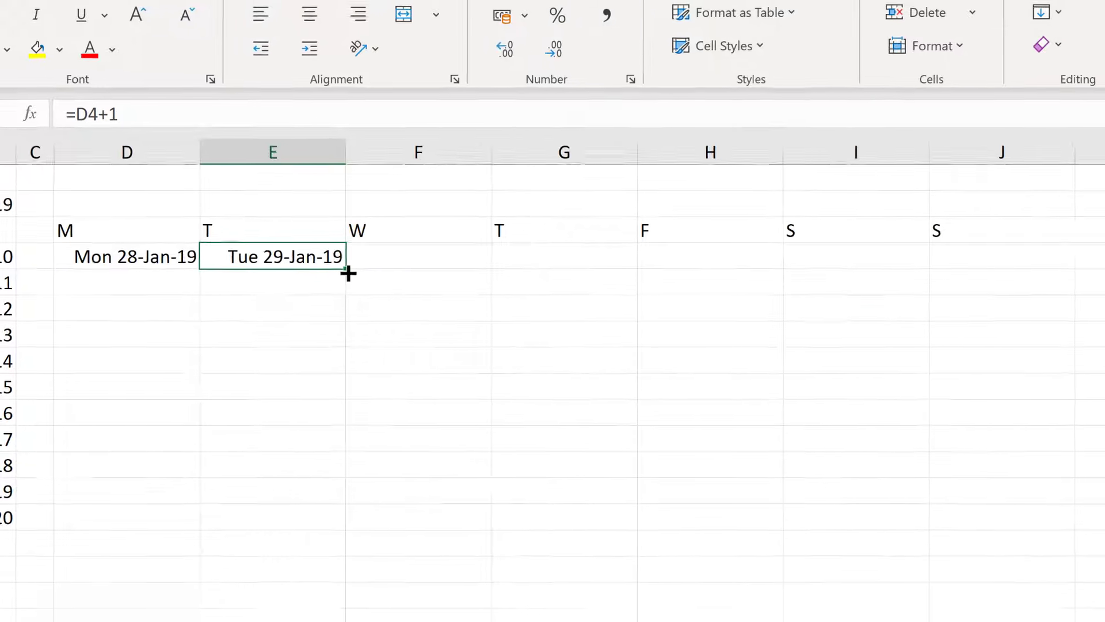
drag(347, 272, 1001, 254)
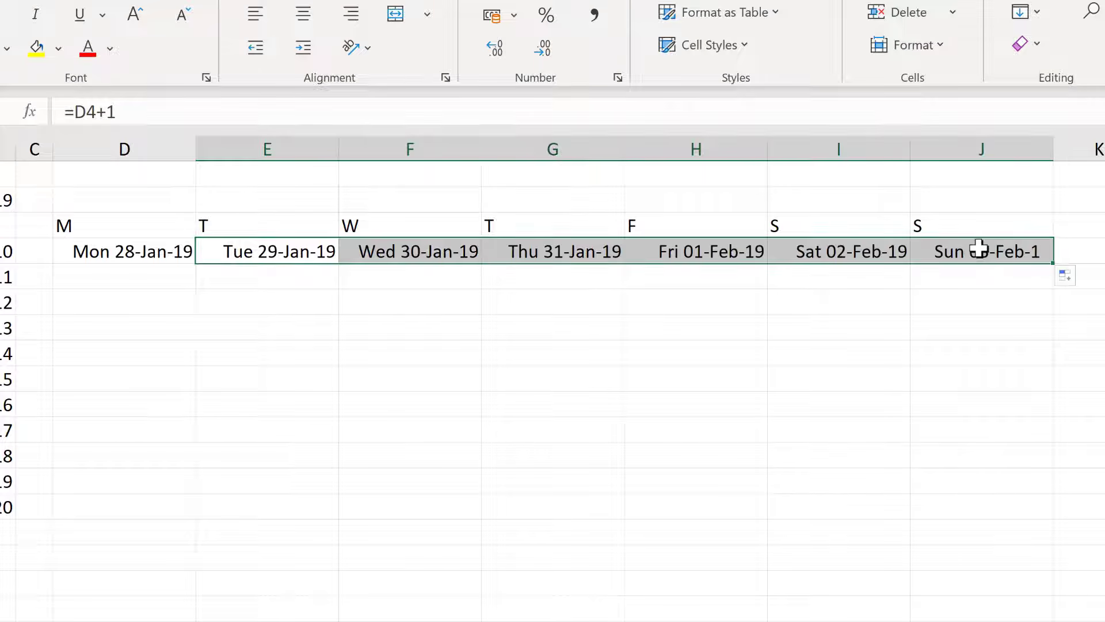
click(978, 248)
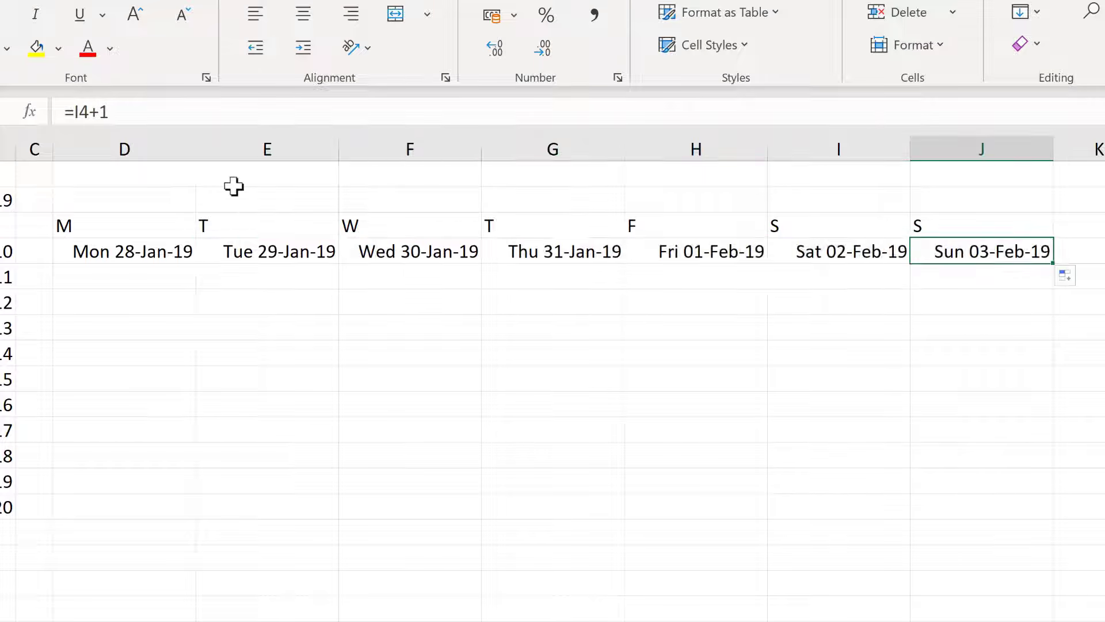
click(171, 104)
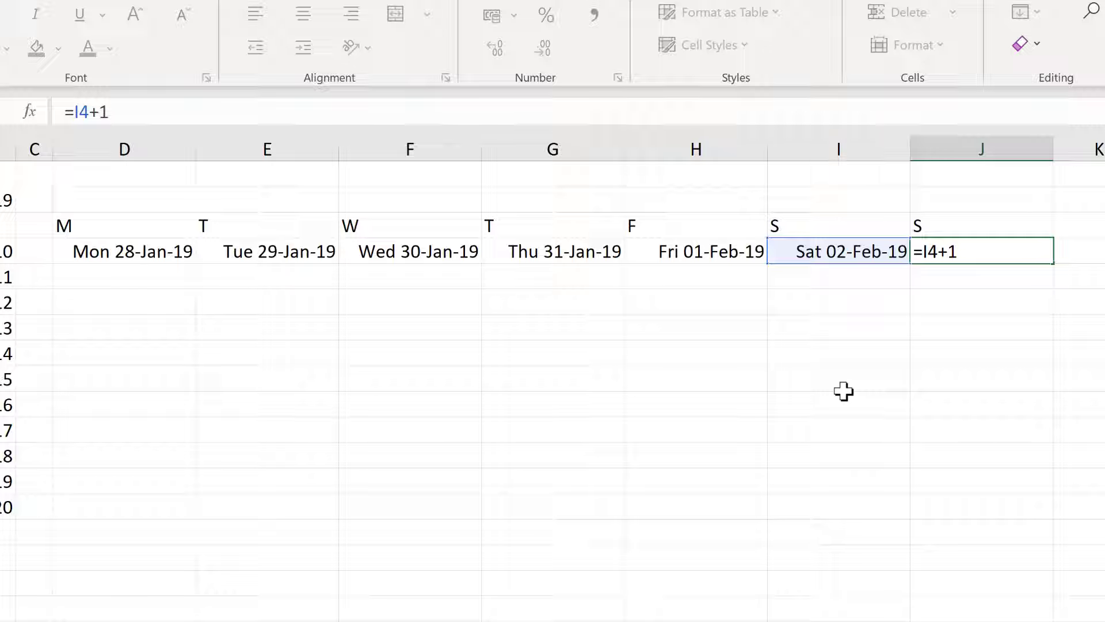
key(Return)
- Enter =D4+7 in D5 and fill it across to J5 for the second week
click(154, 274)
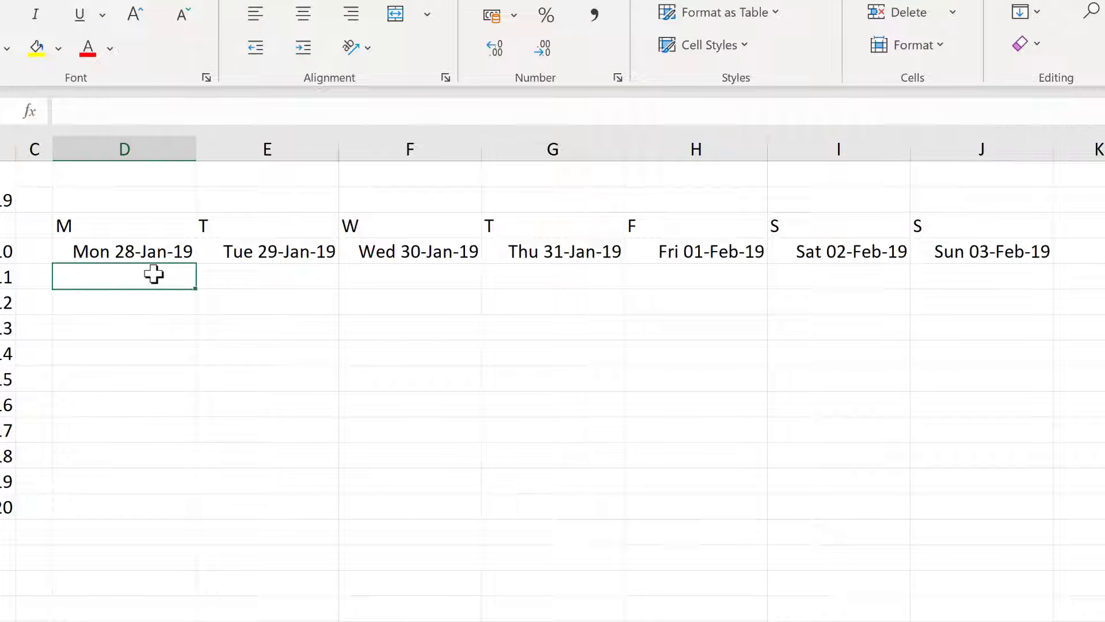
text(=)
click(153, 249)
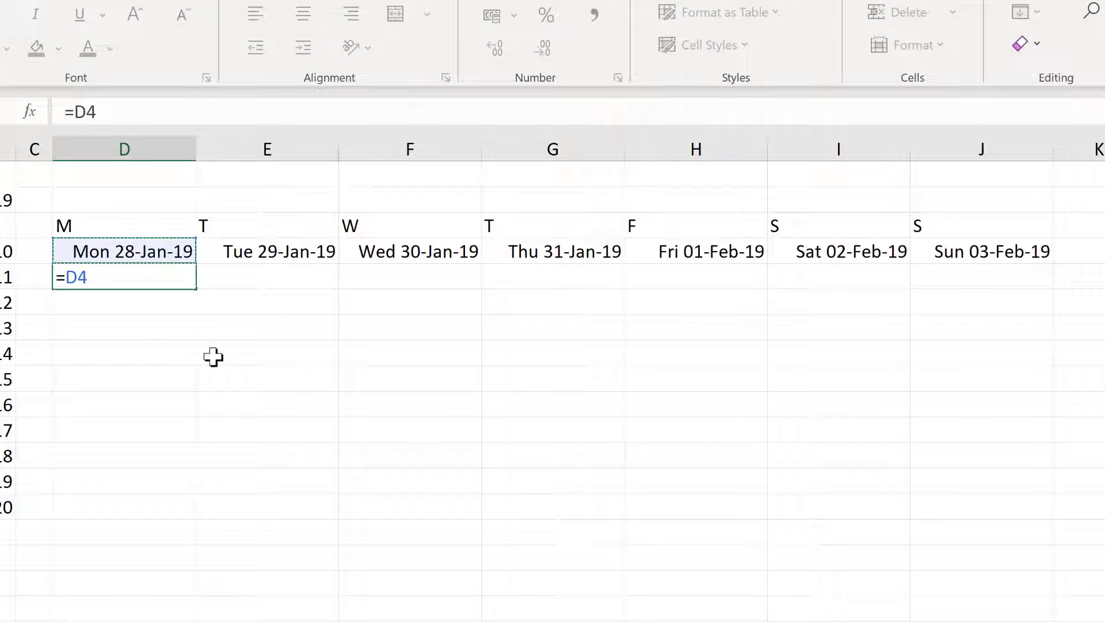
key(Return)
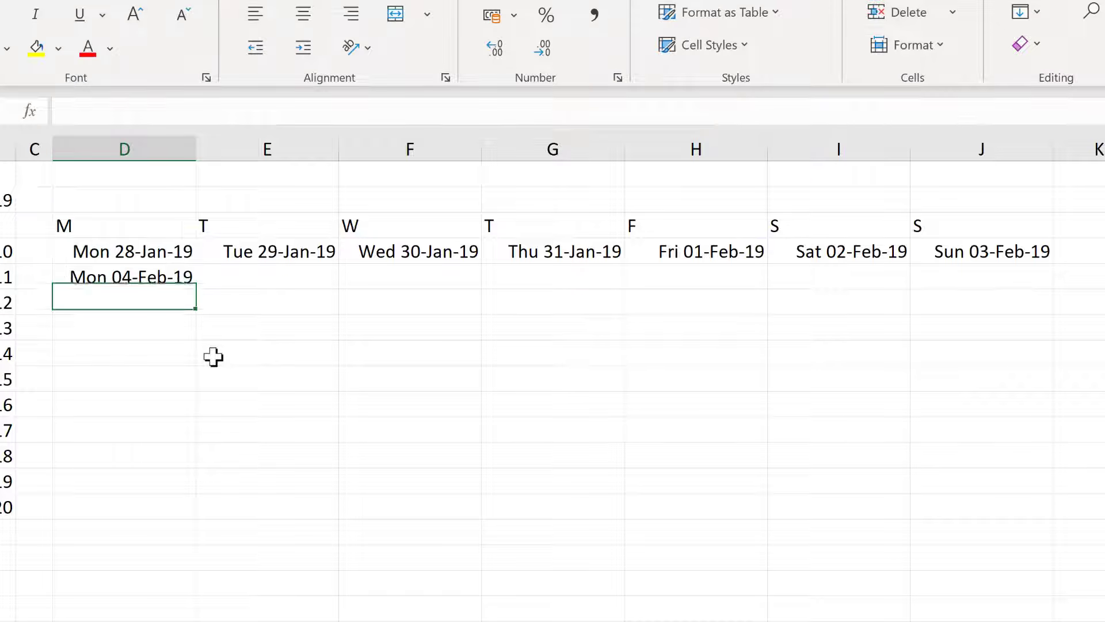
click(163, 281)
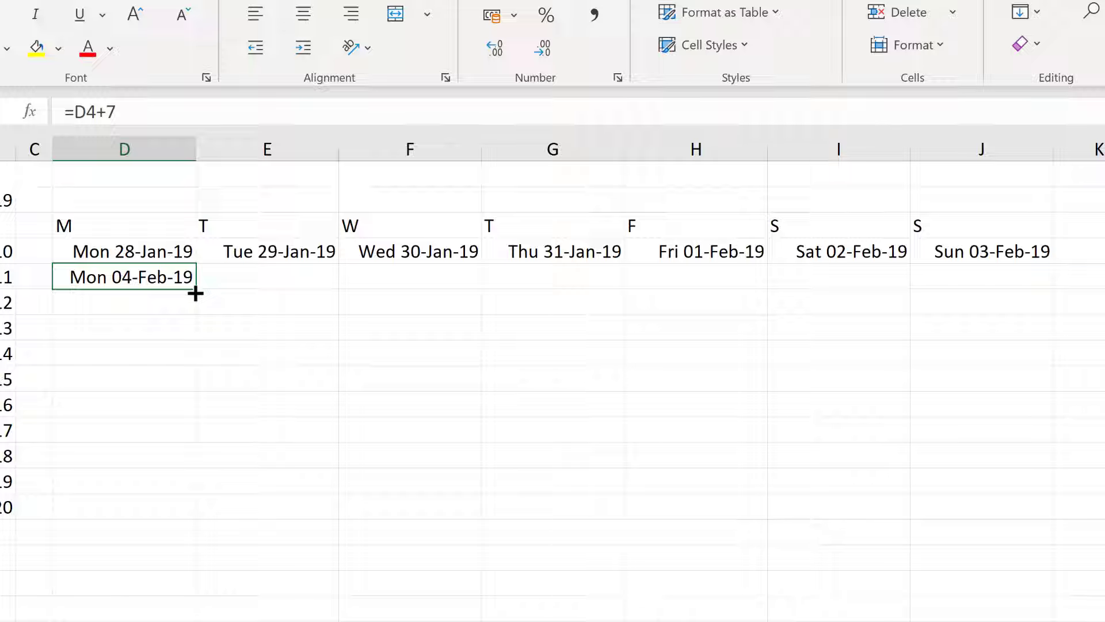
drag(196, 294, 1046, 401)
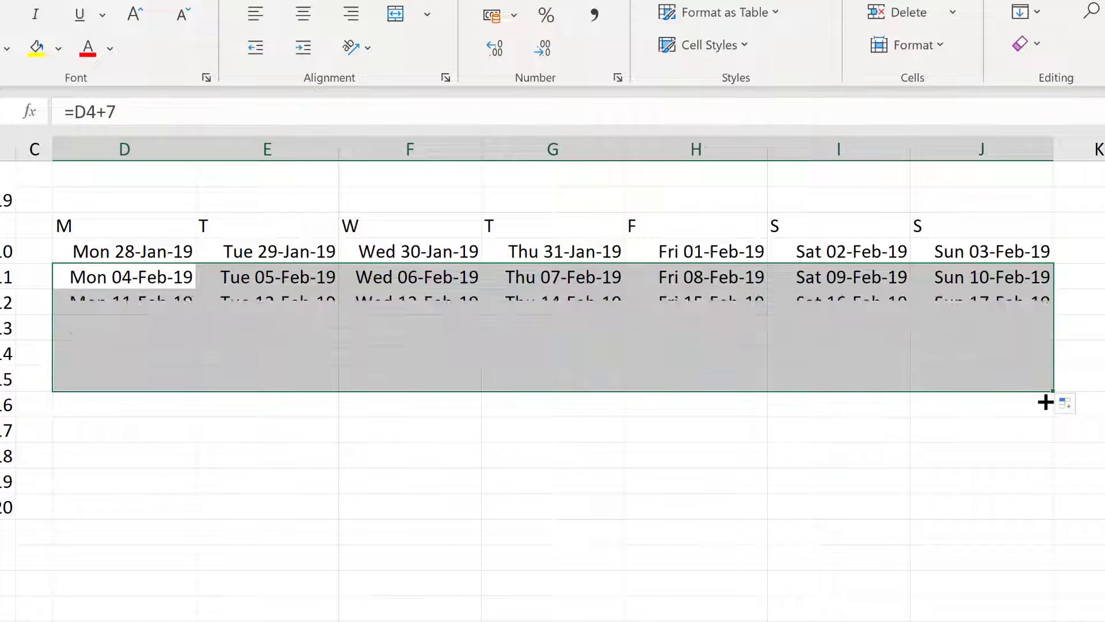
- Fill the weeks down to Sun 10-Mar-19 and set the A2 month to March
click(240, 472)
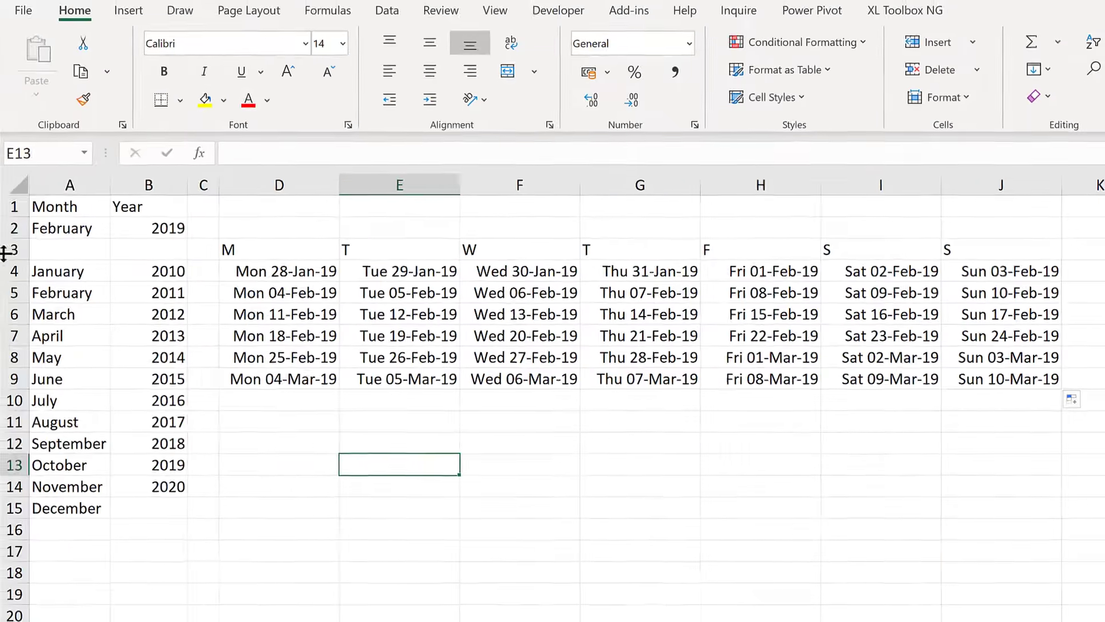
click(66, 225)
click(117, 230)
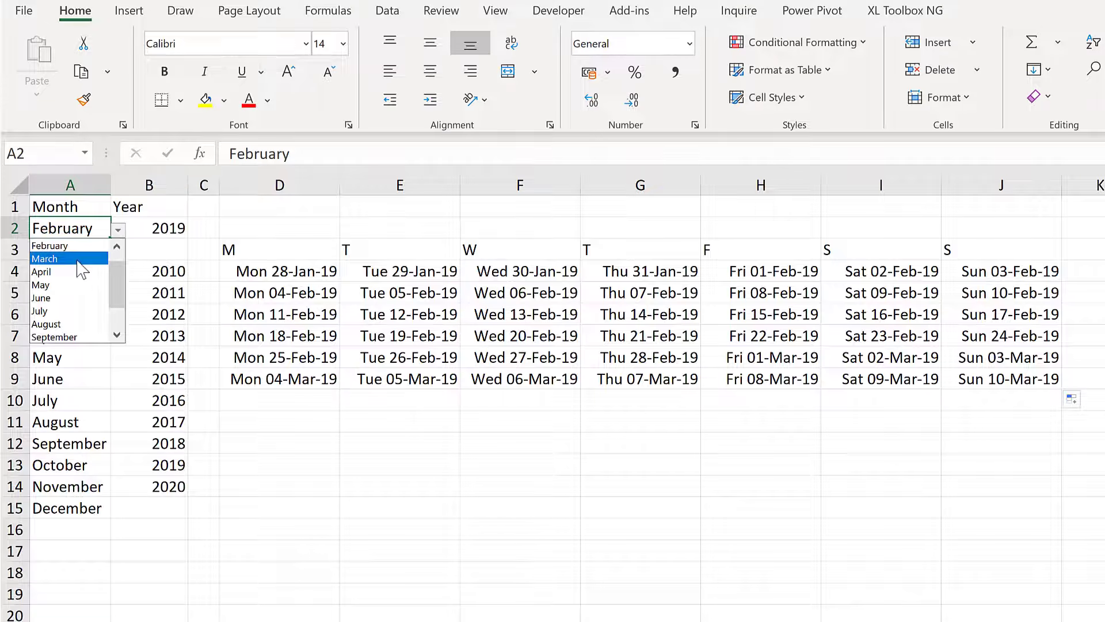
click(75, 257)
click(401, 450)
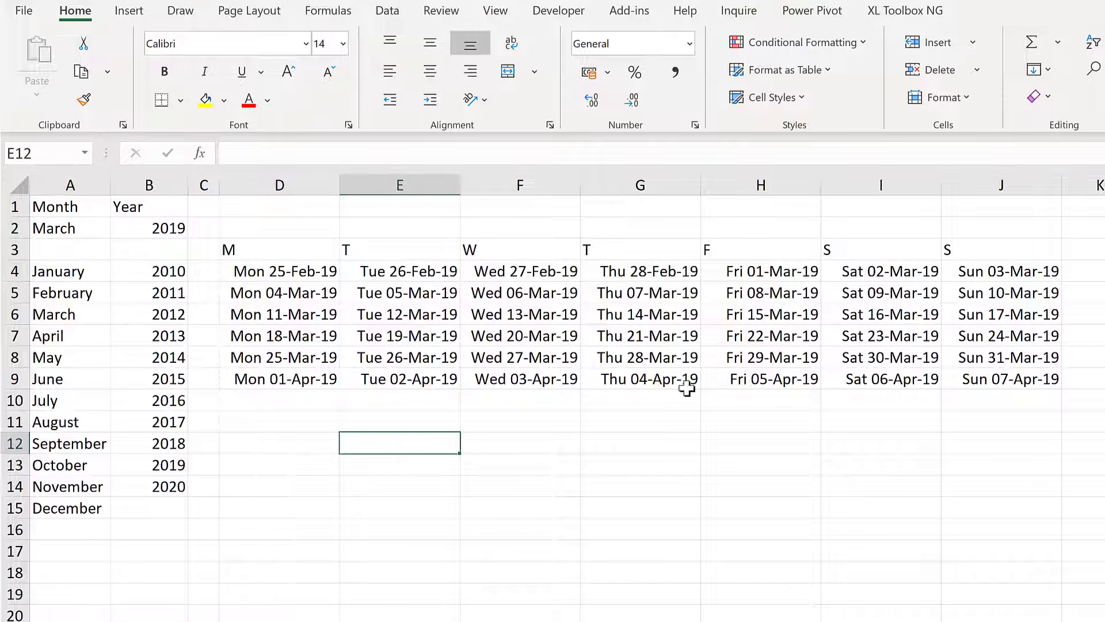
- Give the date cells D4:J9 the custom number format d
drag(257, 269, 994, 379)
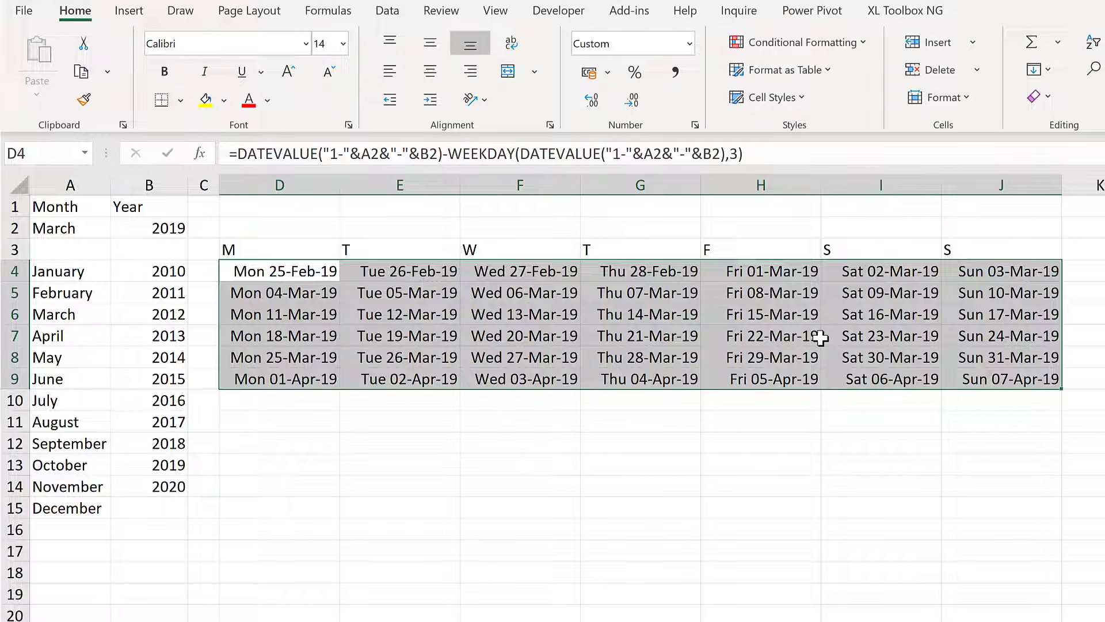
click(695, 125)
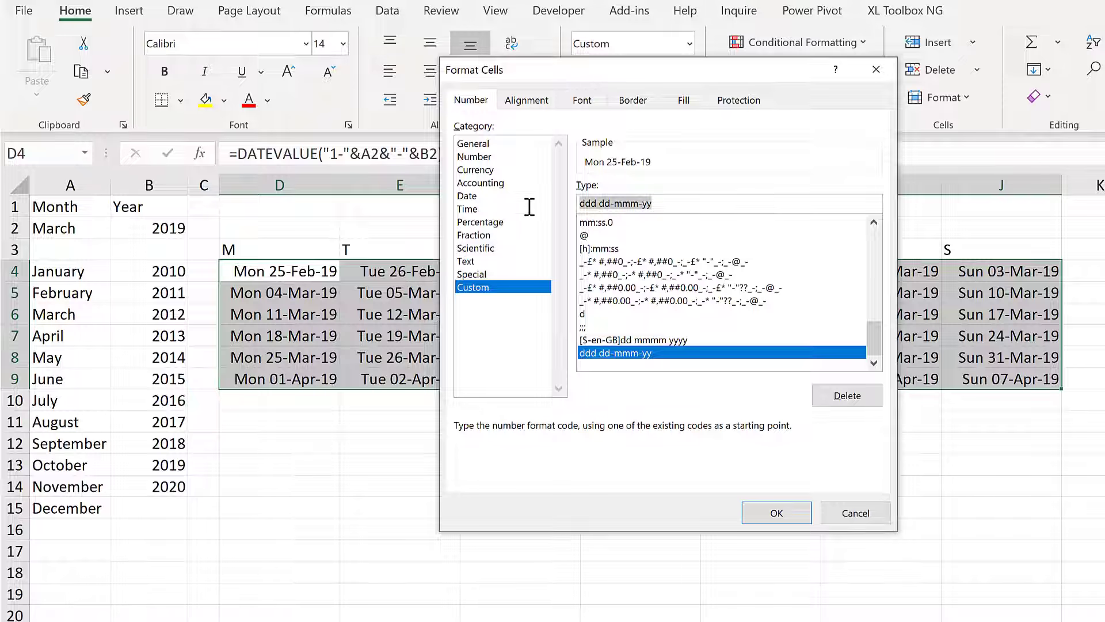
key(BackSpace)
text(d)
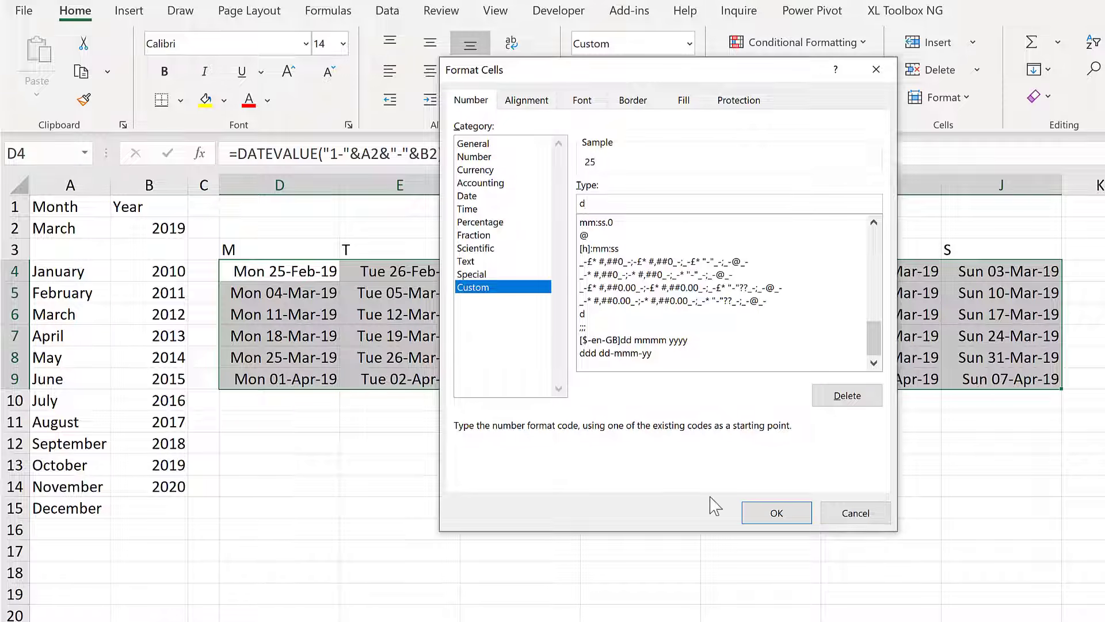
click(773, 513)
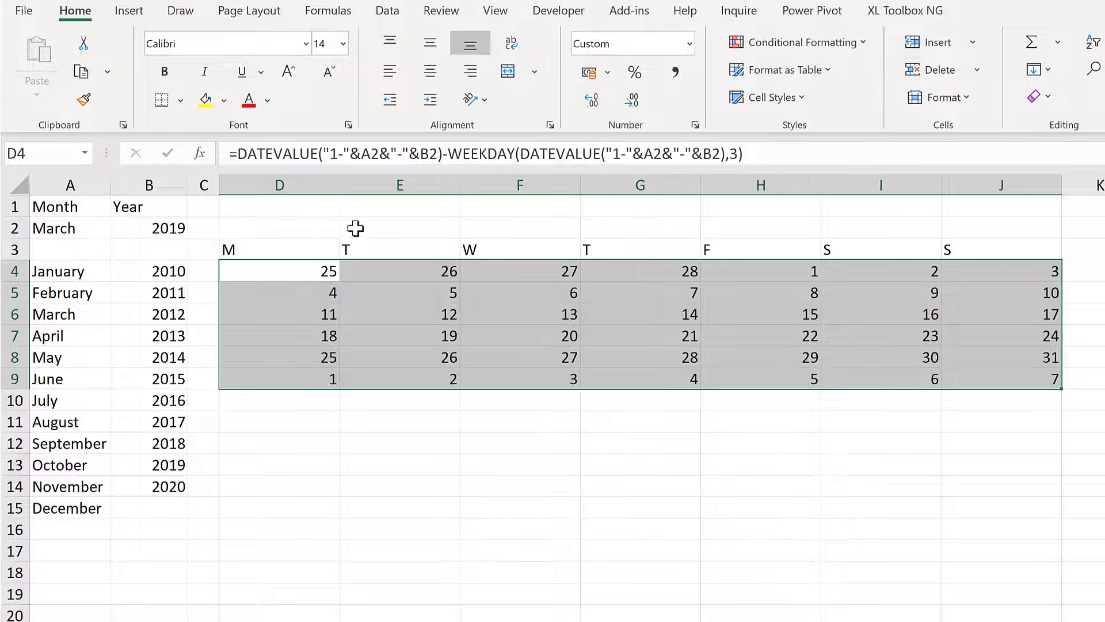
- Narrow columns D to J to one equal width and centre the calendar contents
drag(280, 185, 1004, 185)
drag(1062, 185, 987, 188)
drag(352, 185, 352, 184)
drag(239, 250, 478, 250)
click(431, 70)
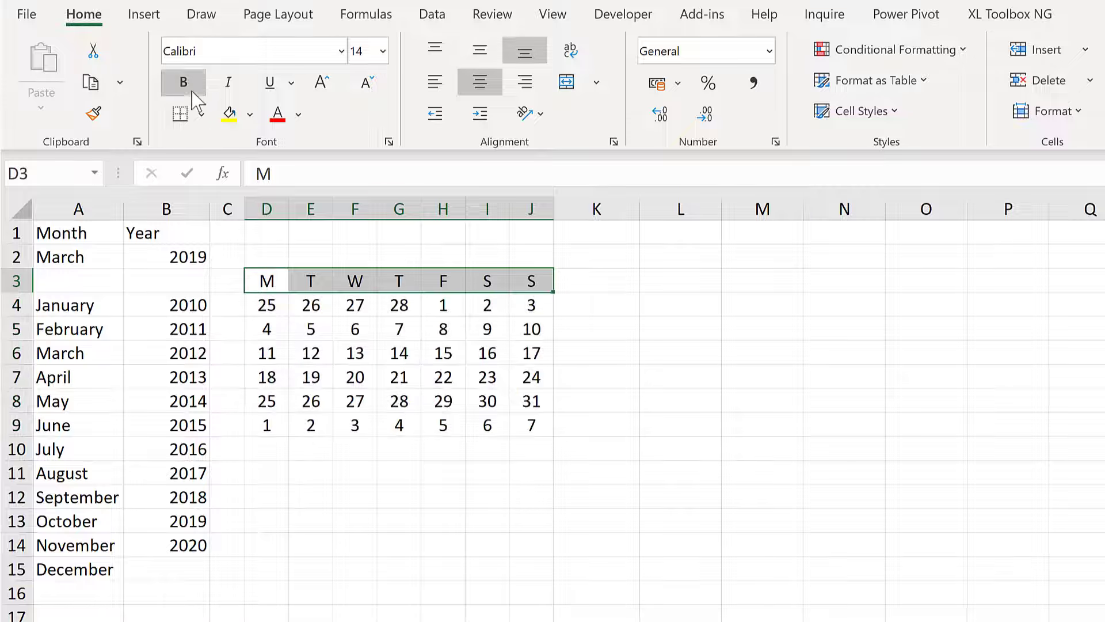
- Make the weekday header row bold with white text on a black fill
click(196, 89)
click(249, 114)
click(239, 169)
click(298, 114)
click(273, 169)
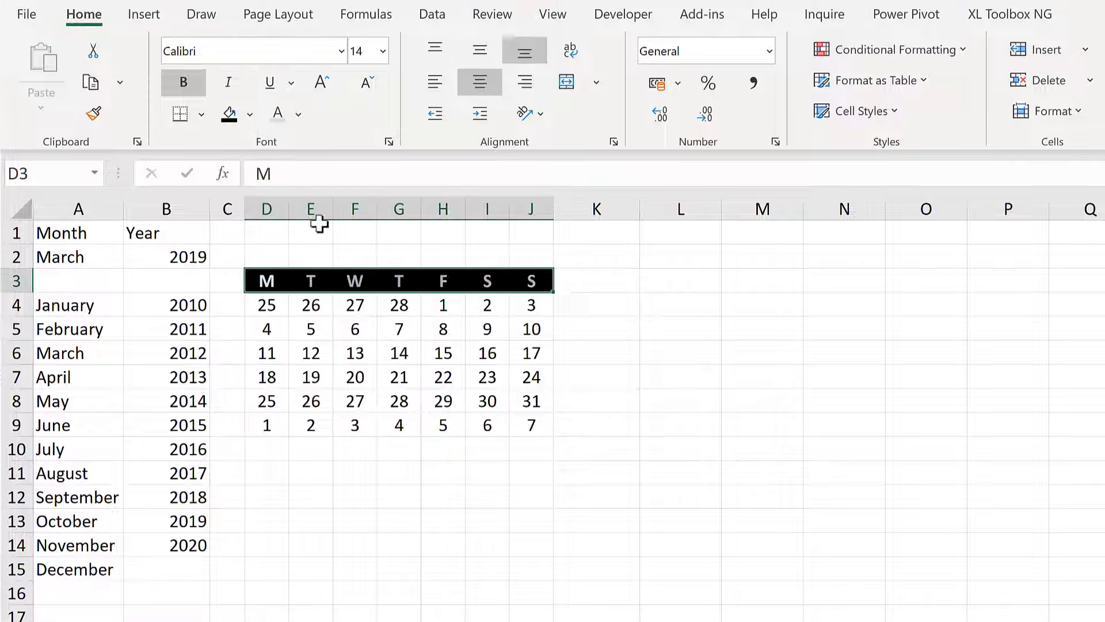
click(622, 355)
- Select the February and April overflow dates, then the calendar day cells
drag(267, 306, 399, 306)
drag(268, 425, 525, 427)
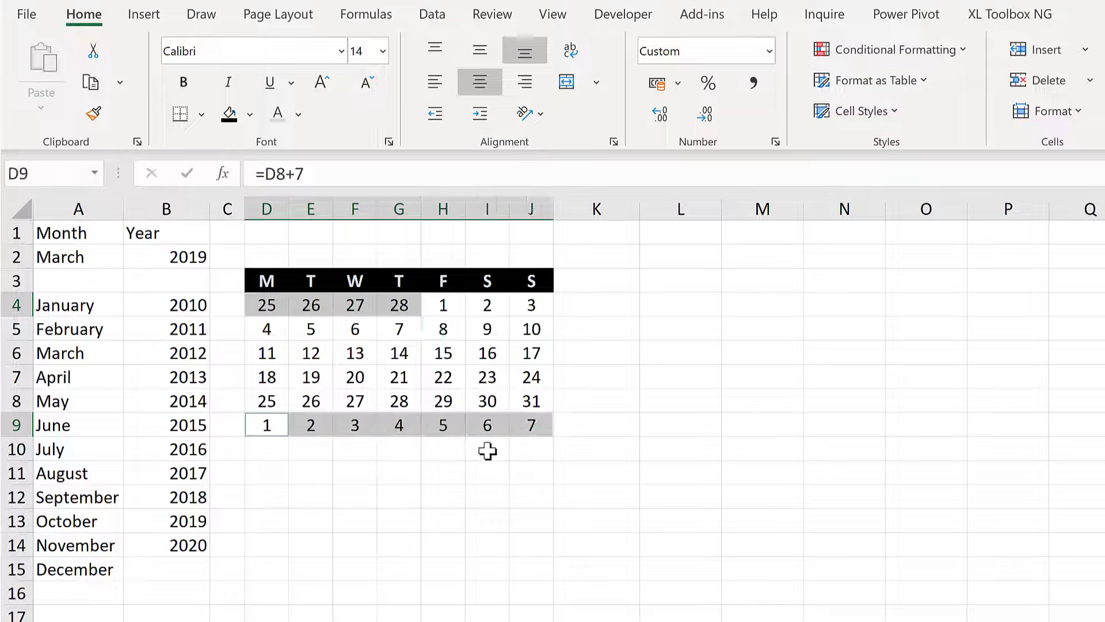
click(407, 475)
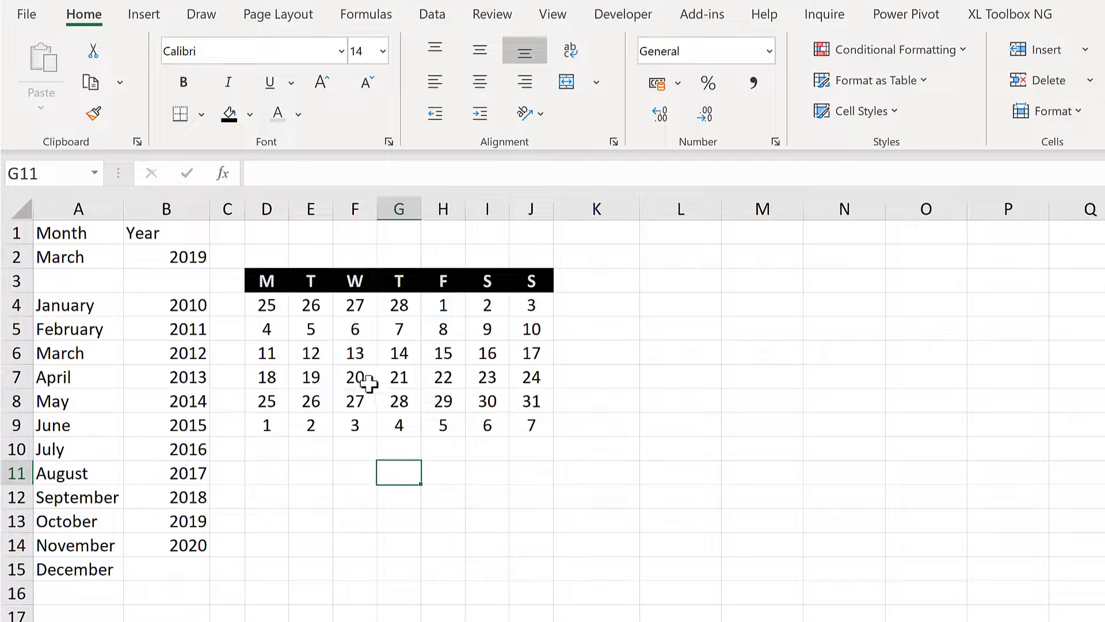
drag(262, 301, 526, 424)
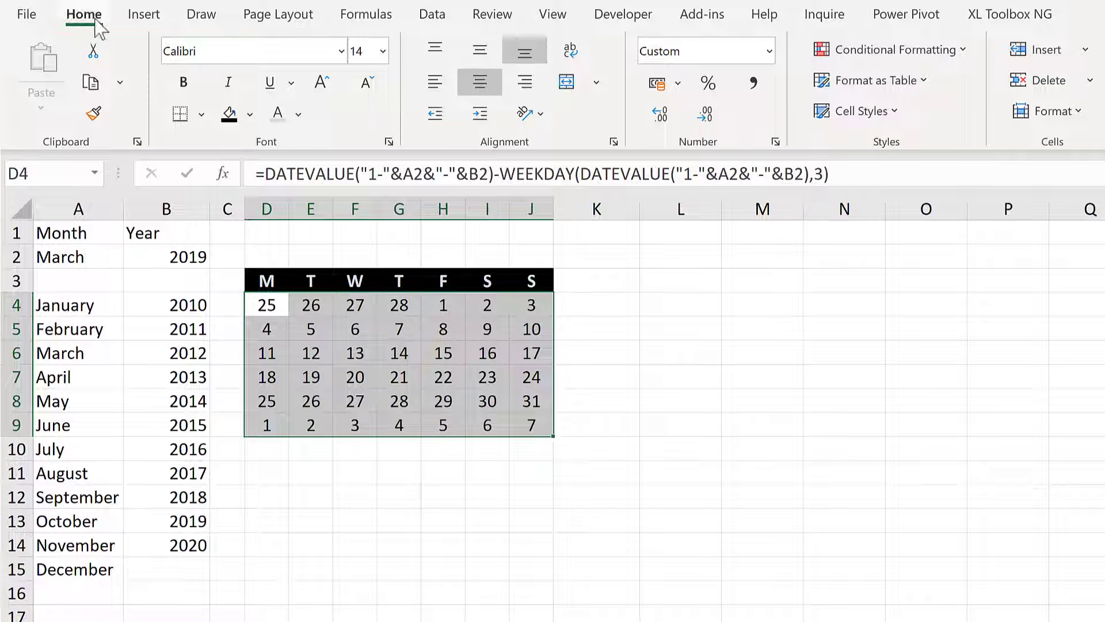
- Start a new conditional formatting rule using a formula to determine cells
click(873, 65)
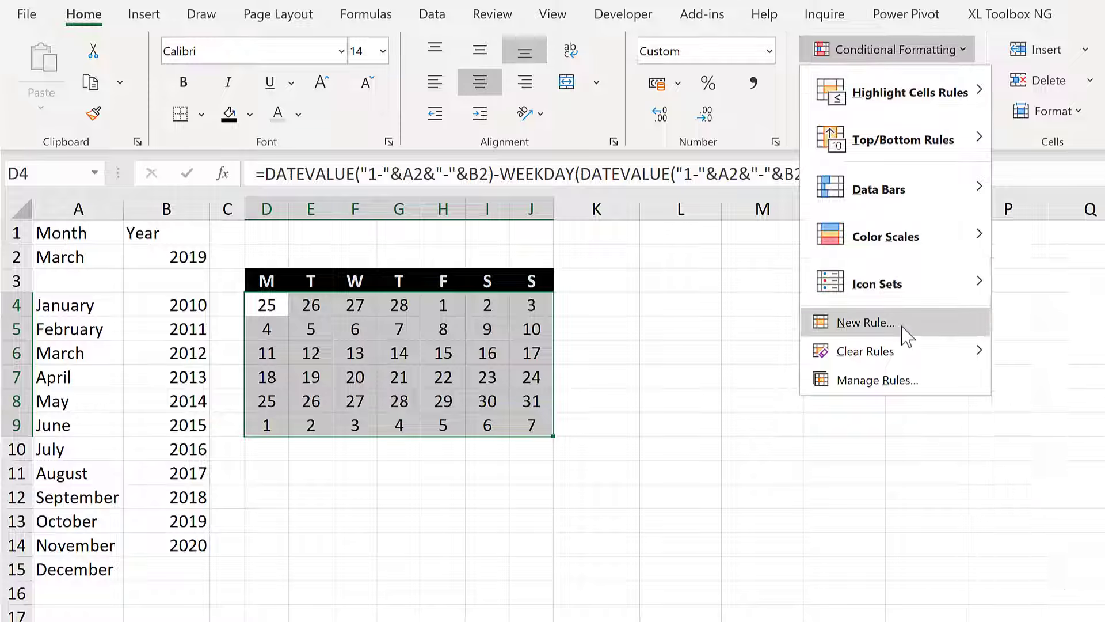
click(909, 323)
drag(627, 178, 712, 190)
click(742, 343)
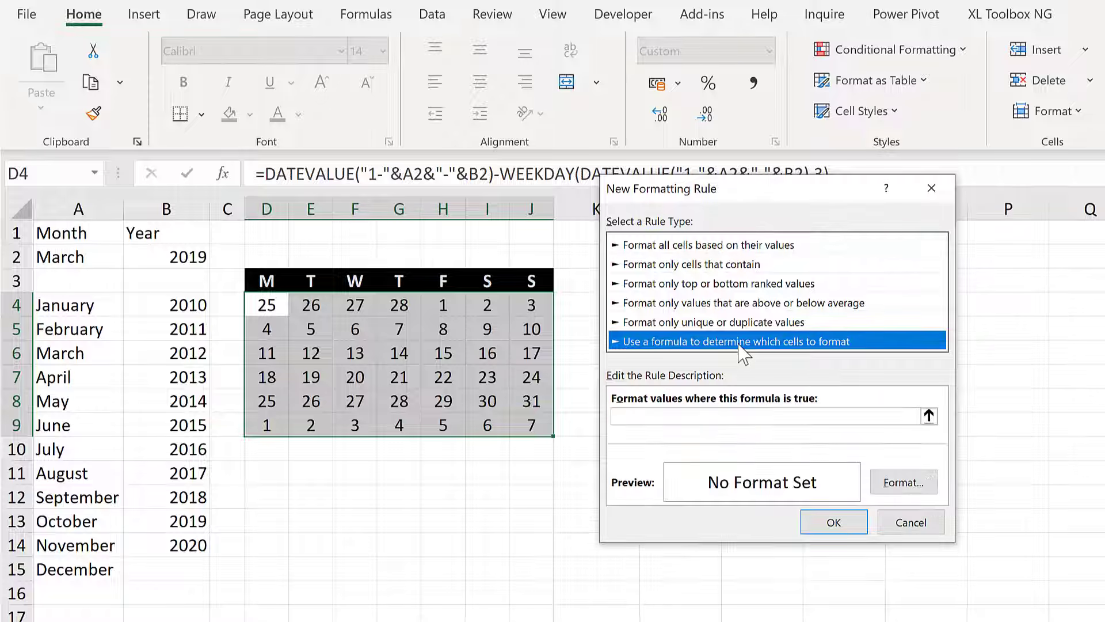
click(686, 413)
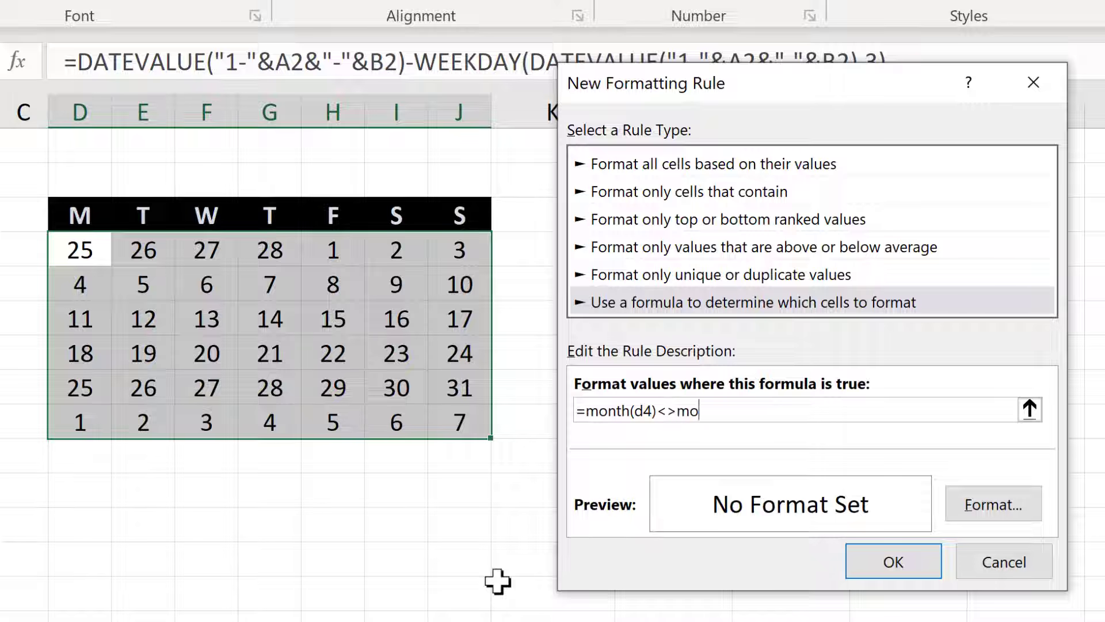
- Enter the rule formula =month(d4)<>month($G$6), referencing cell G6
text(()
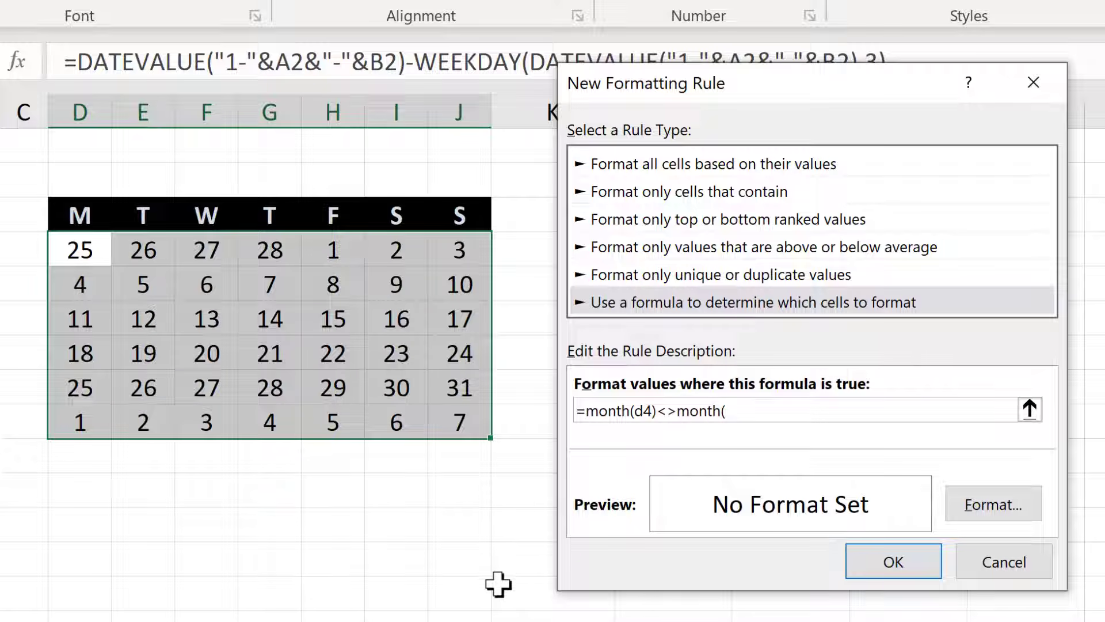
click(255, 326)
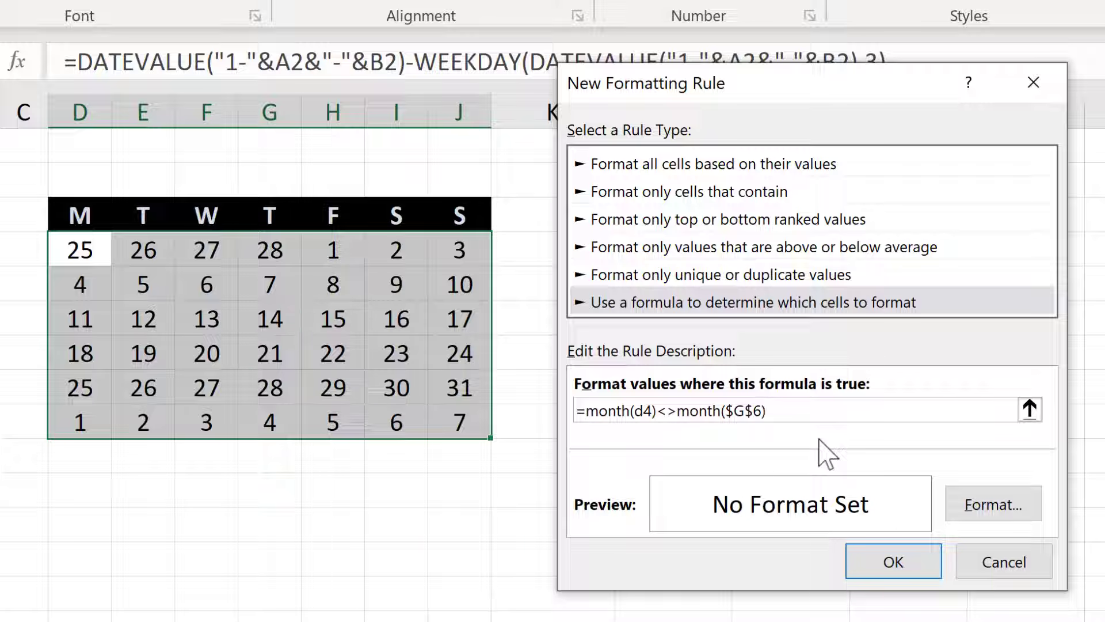
text())
drag(657, 413, 679, 412)
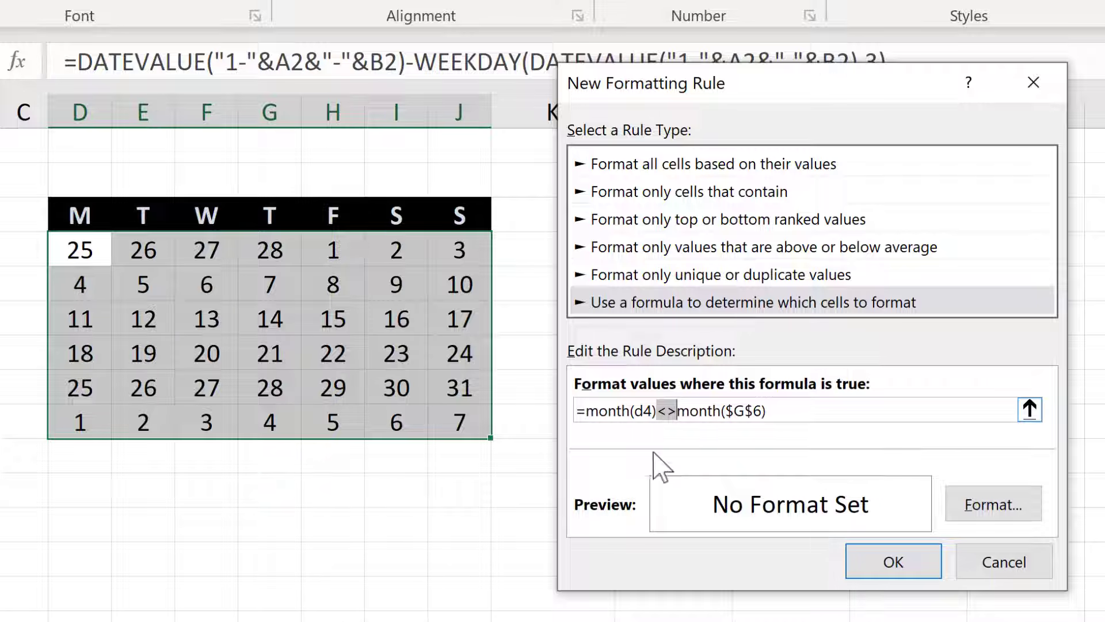
click(667, 410)
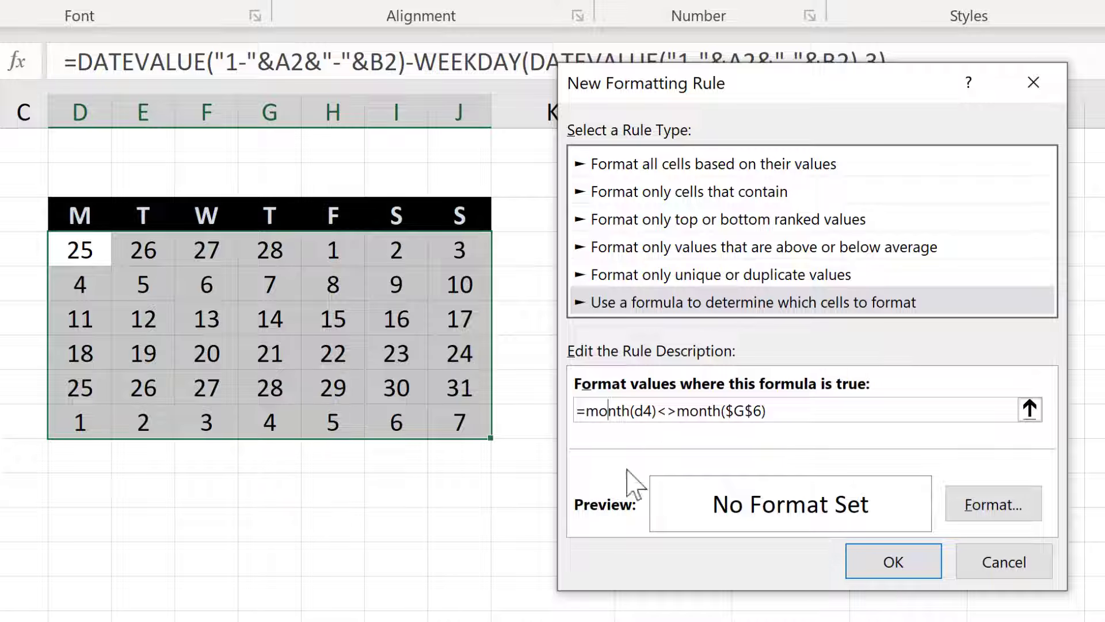
click(669, 410)
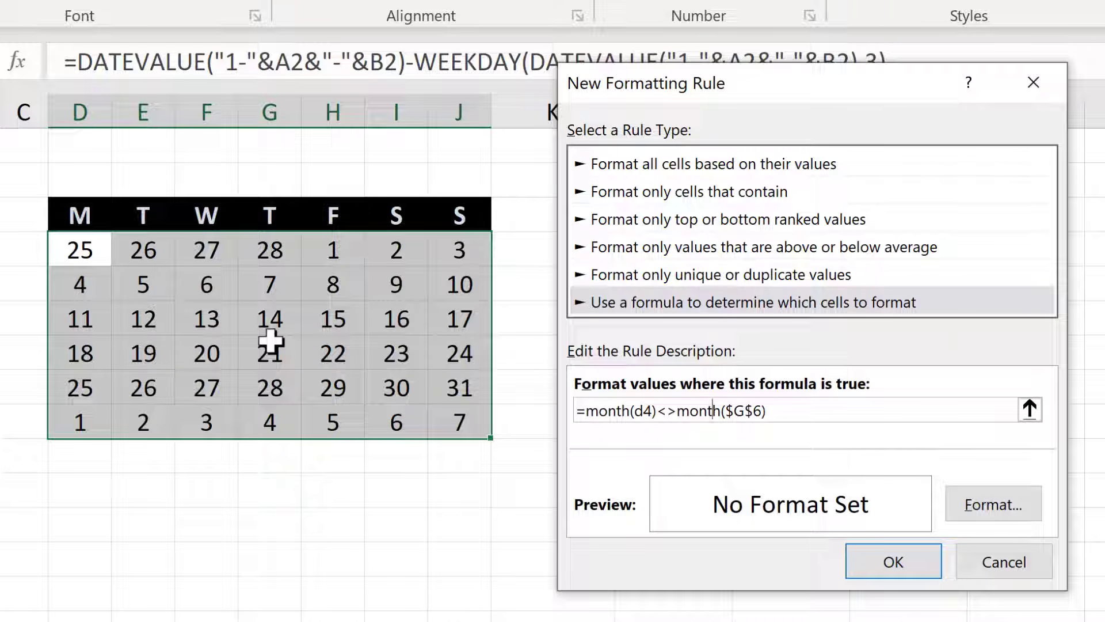
click(713, 410)
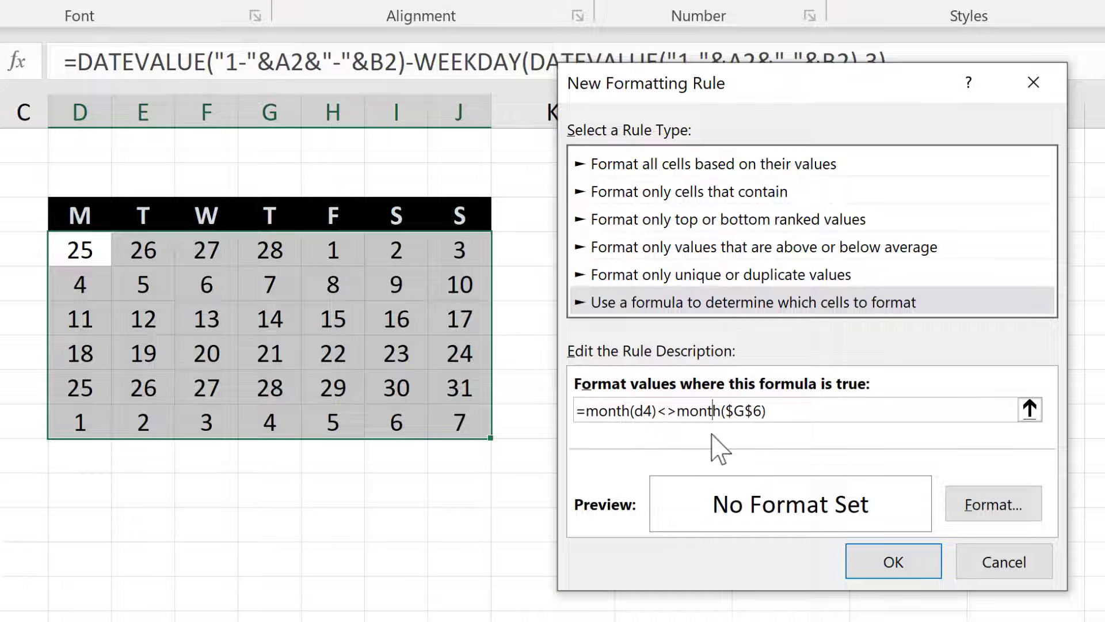
- Give the rule a custom number format of ; to hide non-March dates, and apply it
click(985, 508)
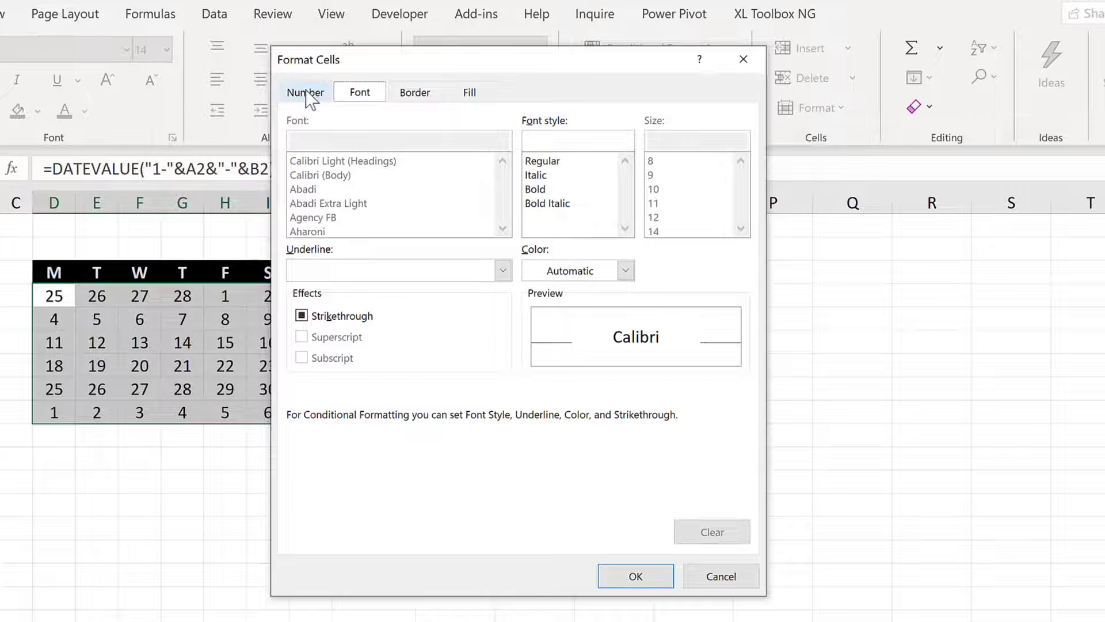
click(306, 93)
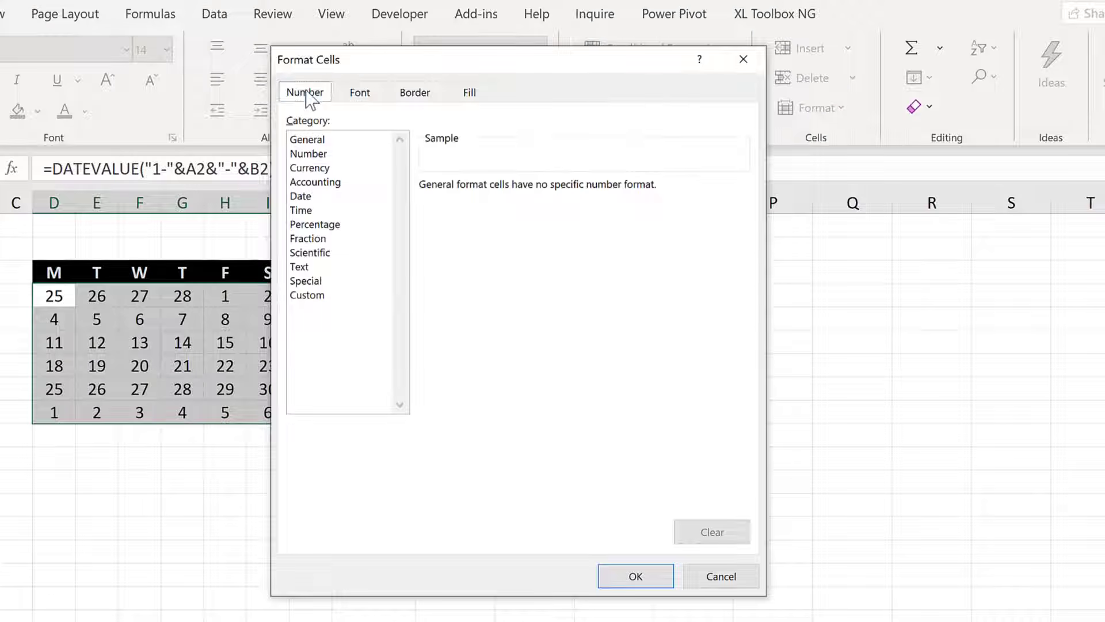
click(329, 296)
drag(475, 205, 409, 204)
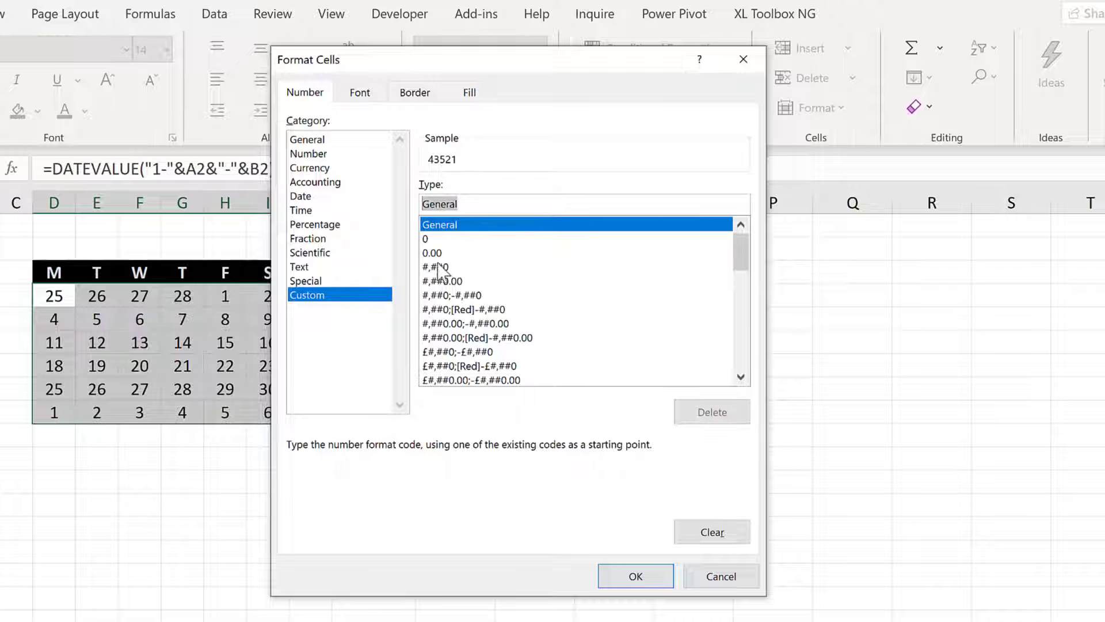
key(Delete)
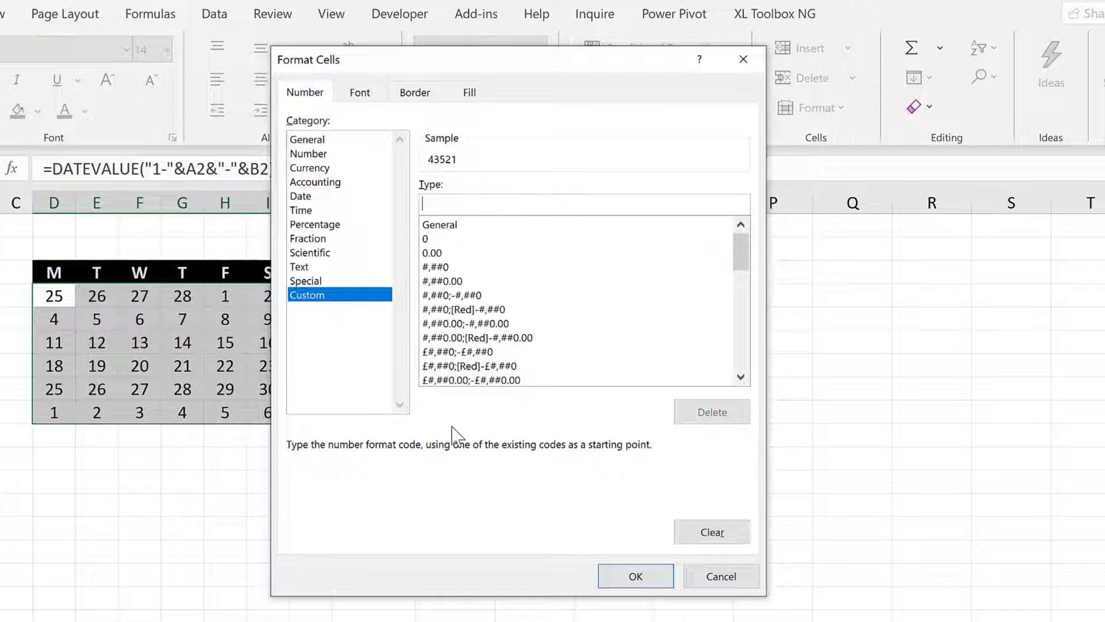
text(;;;)
click(603, 568)
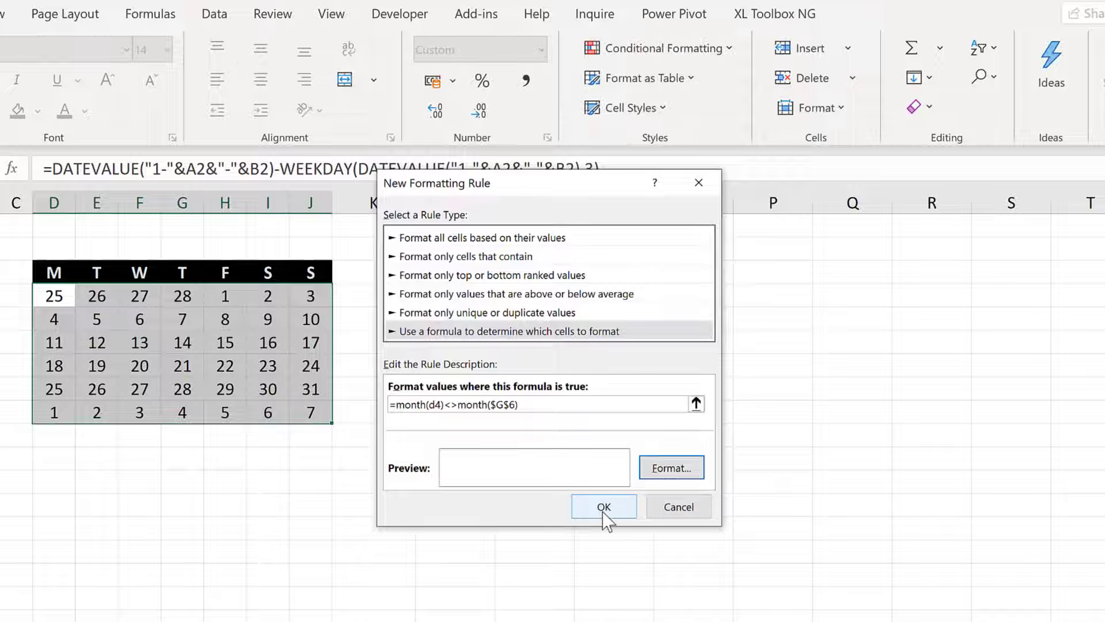
click(602, 511)
click(239, 487)
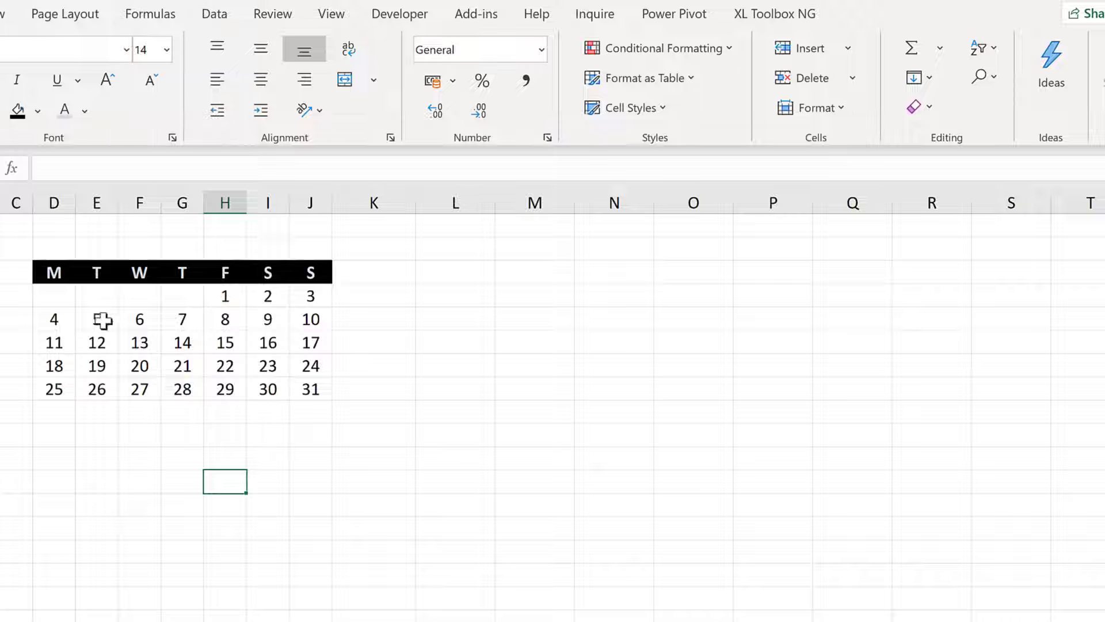
- Select the calendar days and start a new formula-based conditional formatting rule
drag(57, 297, 315, 411)
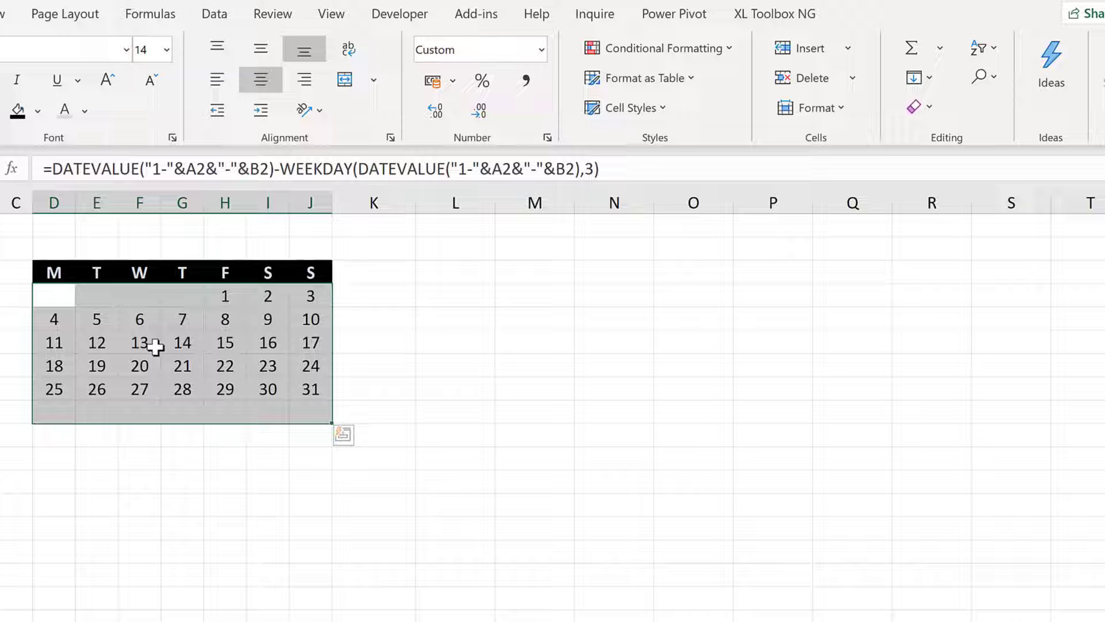
click(634, 53)
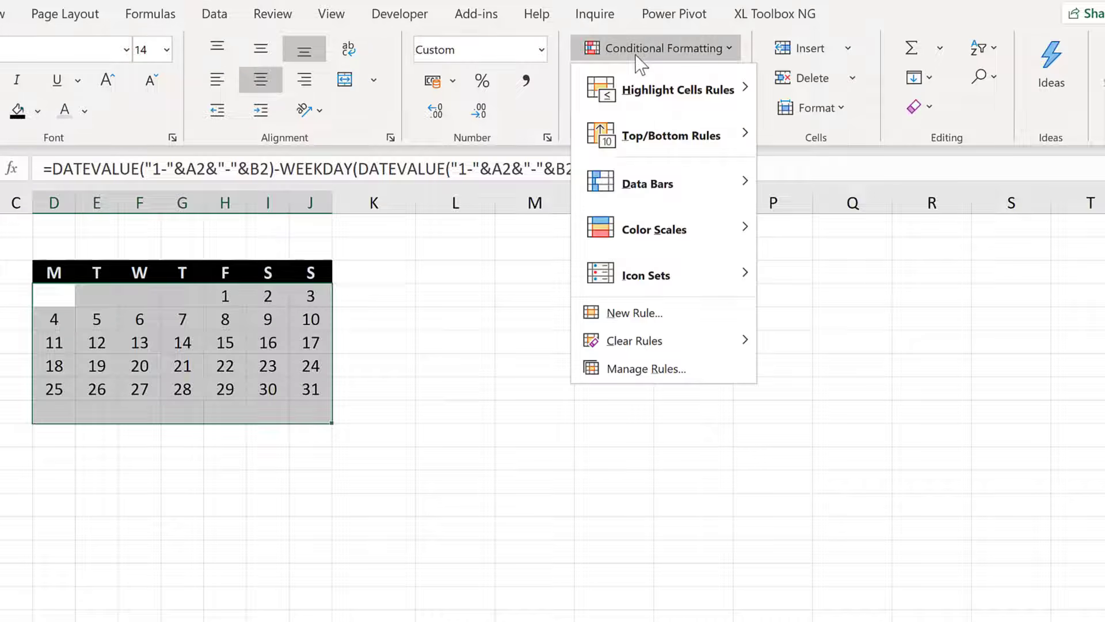
click(637, 319)
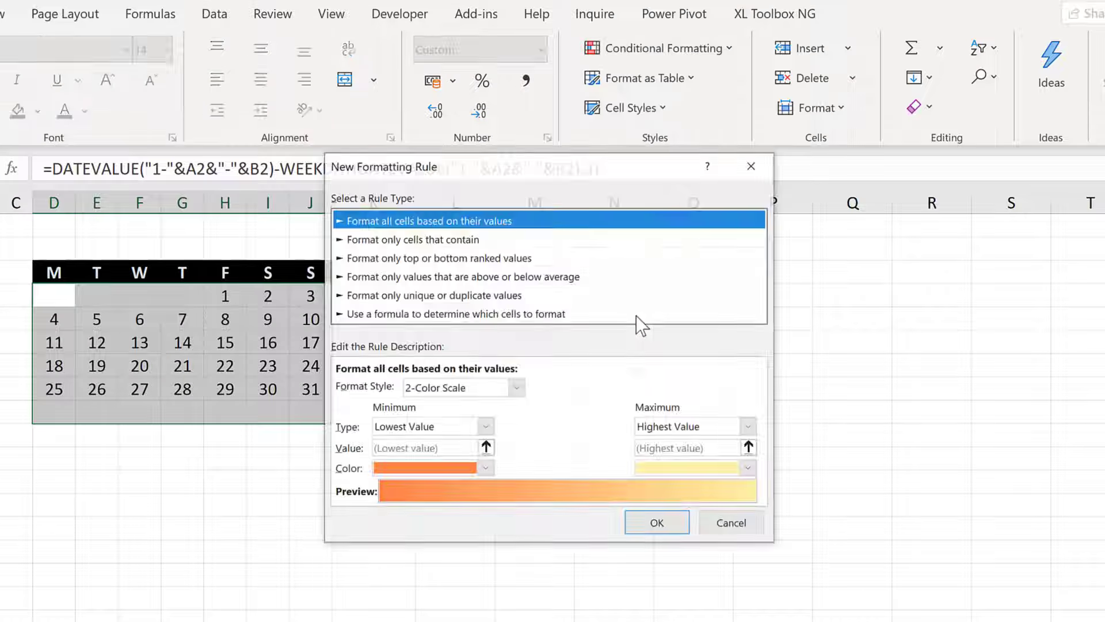
click(456, 314)
drag(461, 166, 516, 169)
- Enter =month(d4)=month($G$6) as the rule formula and open its Format settings
click(456, 394)
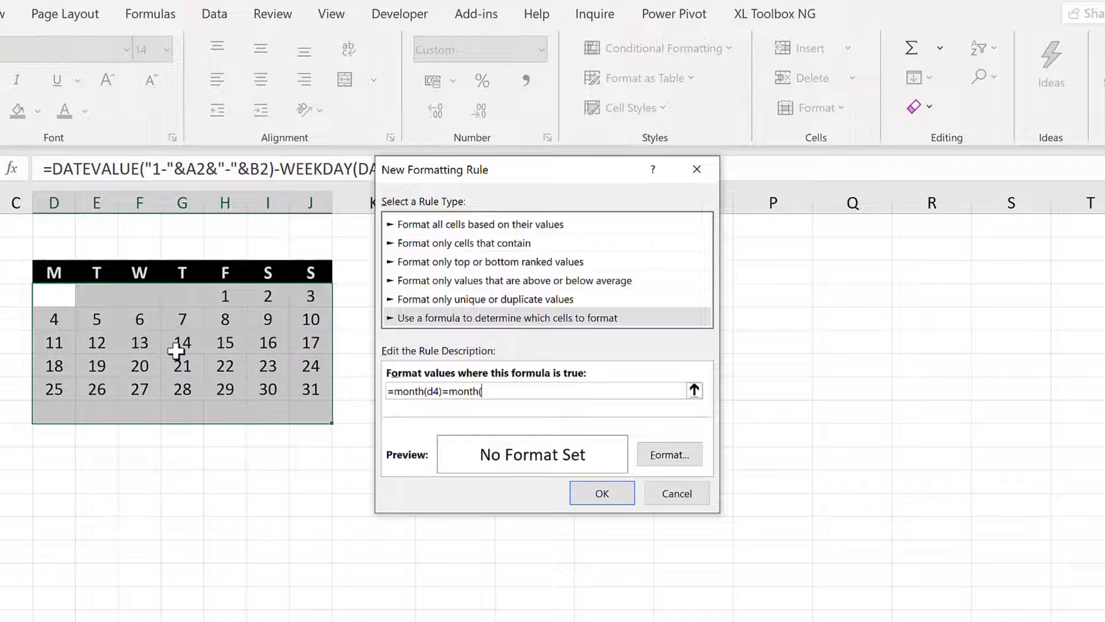
click(182, 344)
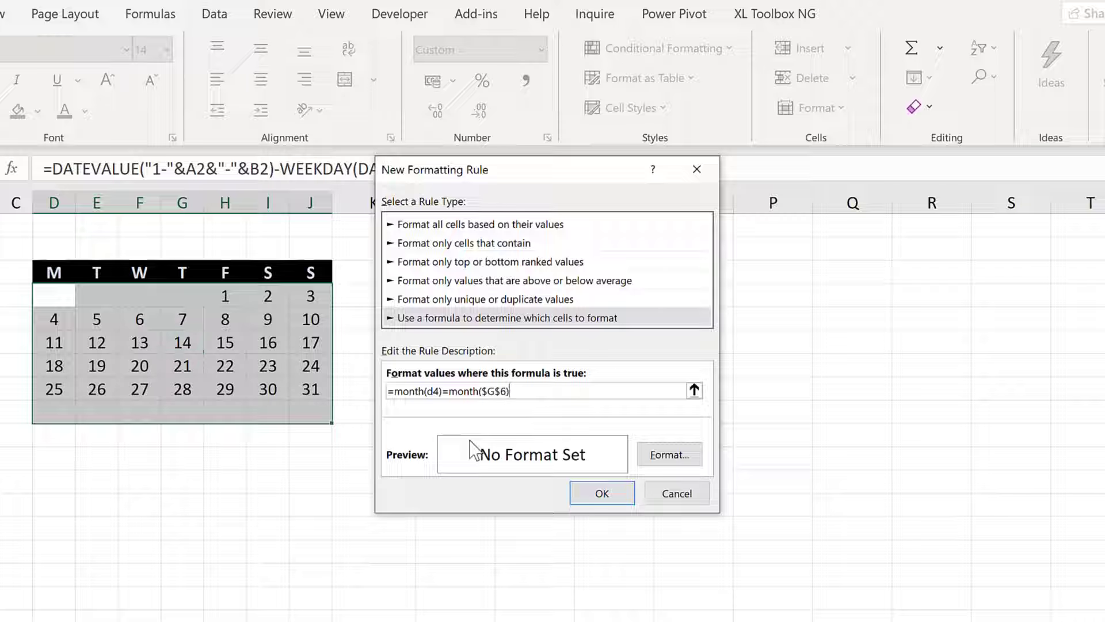
click(660, 458)
- Format matching days with an outline border and pale blue-grey fill, and apply the rule
click(445, 87)
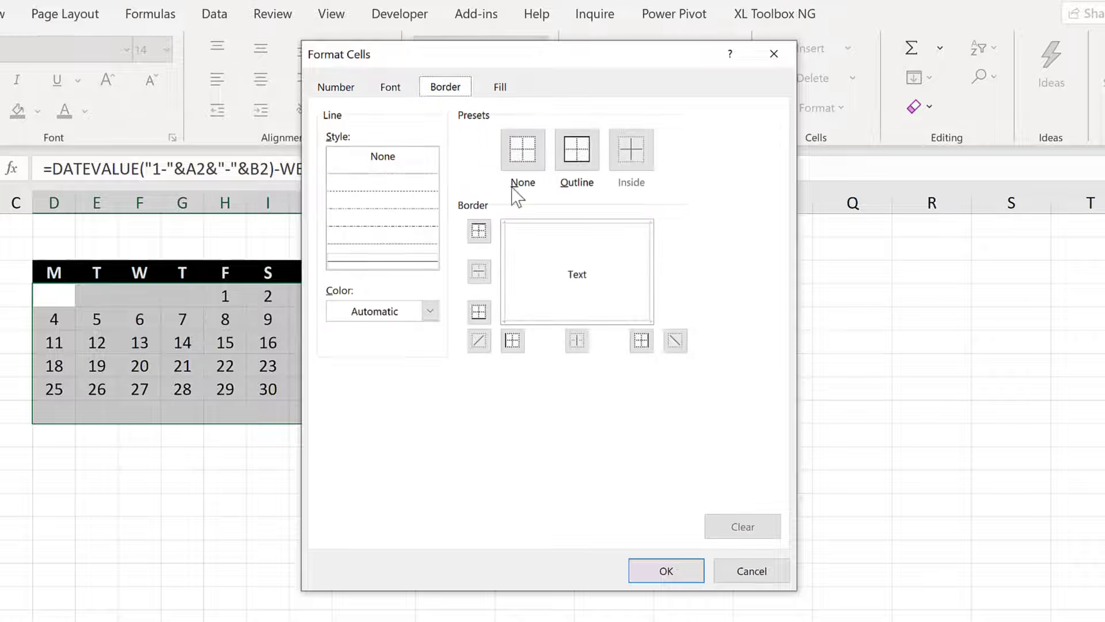
click(582, 151)
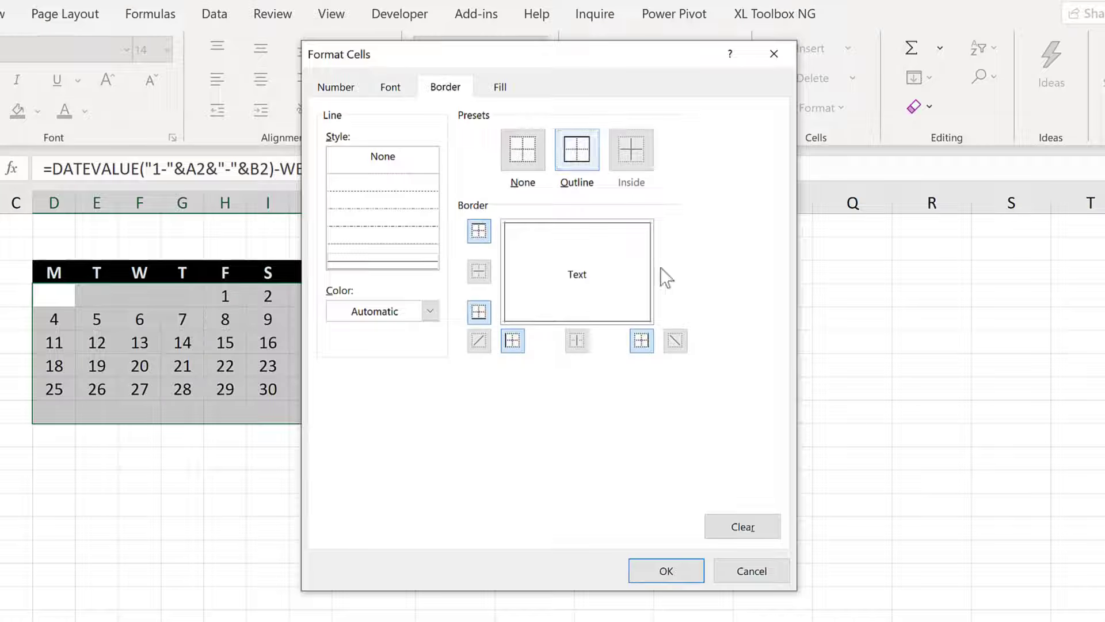
click(503, 91)
click(385, 172)
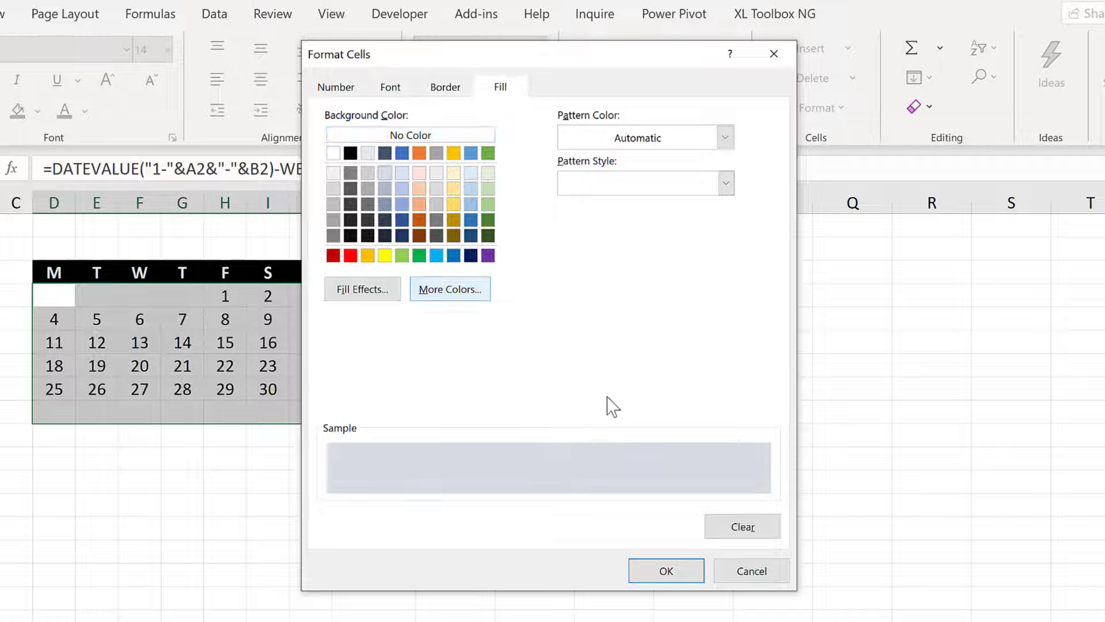
click(666, 570)
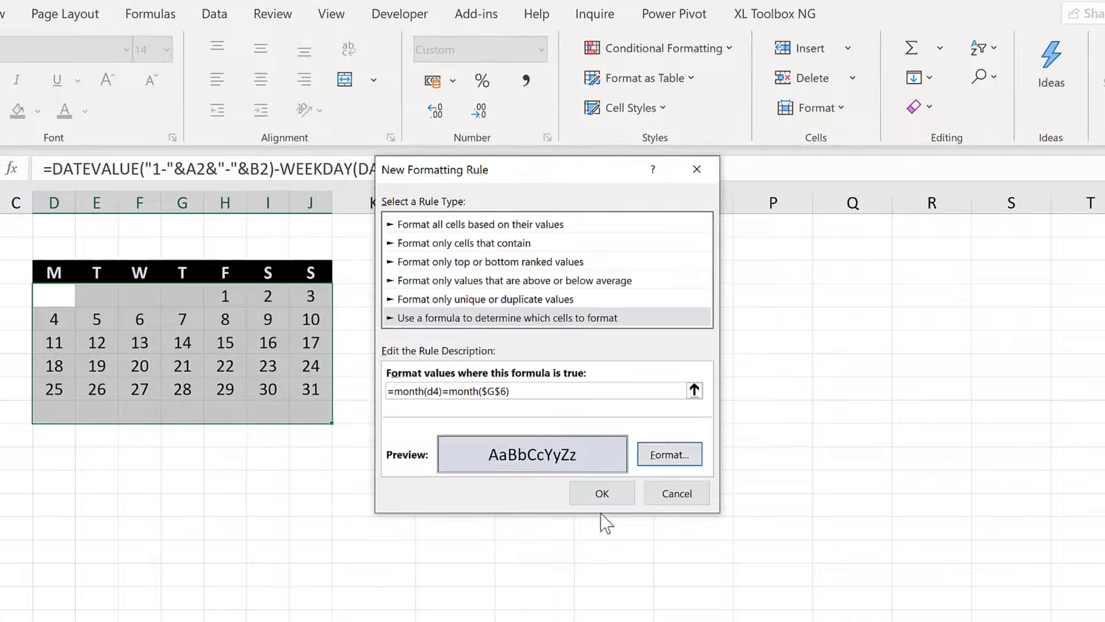
click(599, 493)
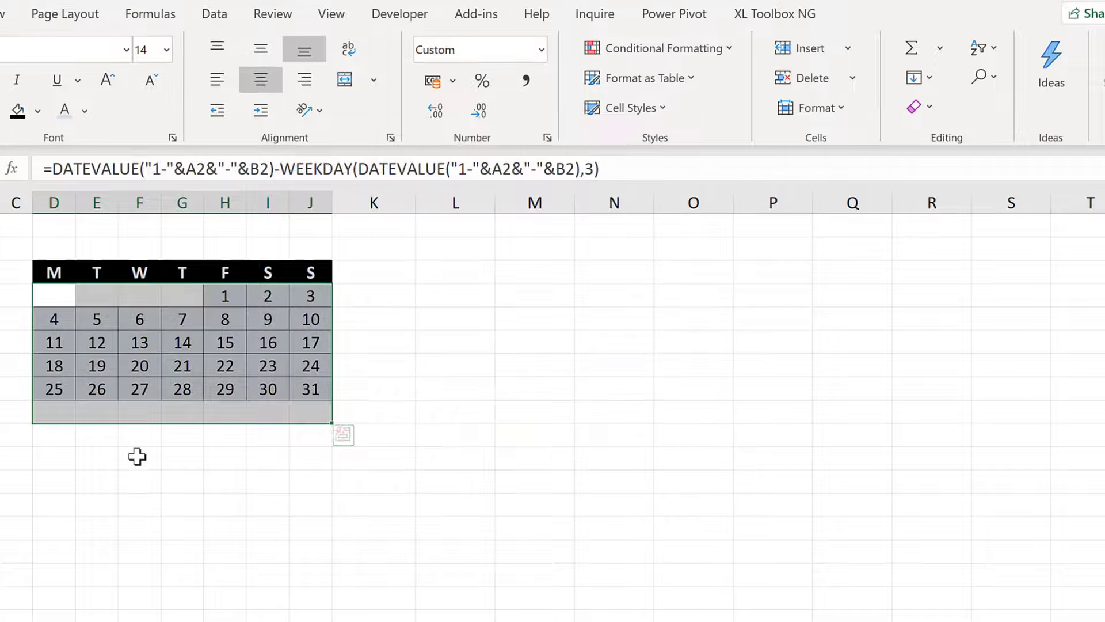
click(139, 436)
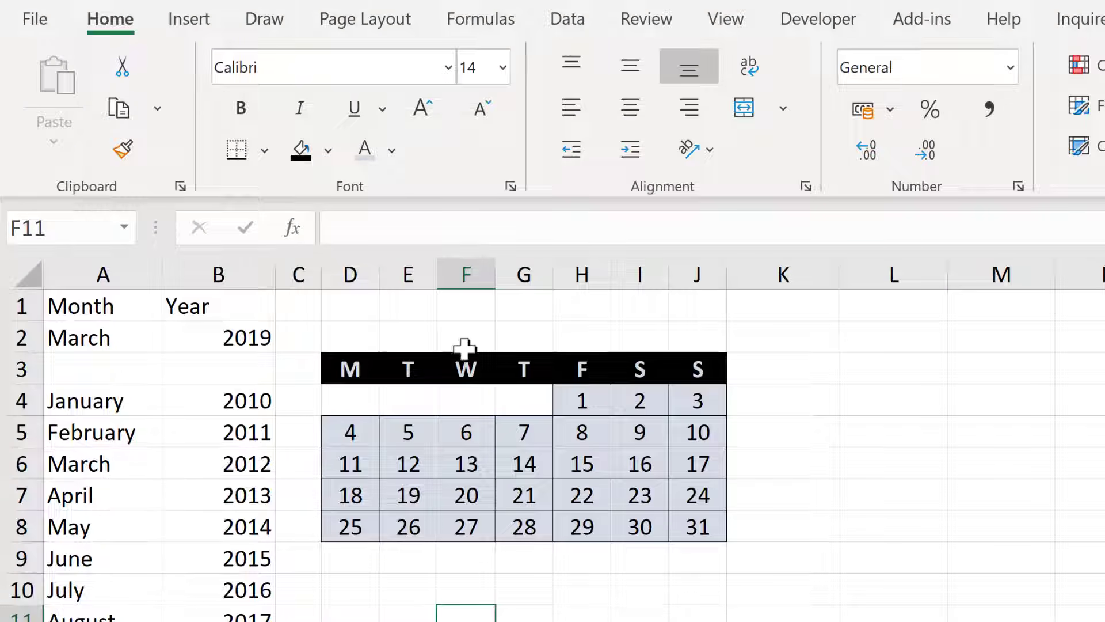
- Merge D2:J2 and enter the title formula =A2&" "&B2
drag(350, 336, 677, 327)
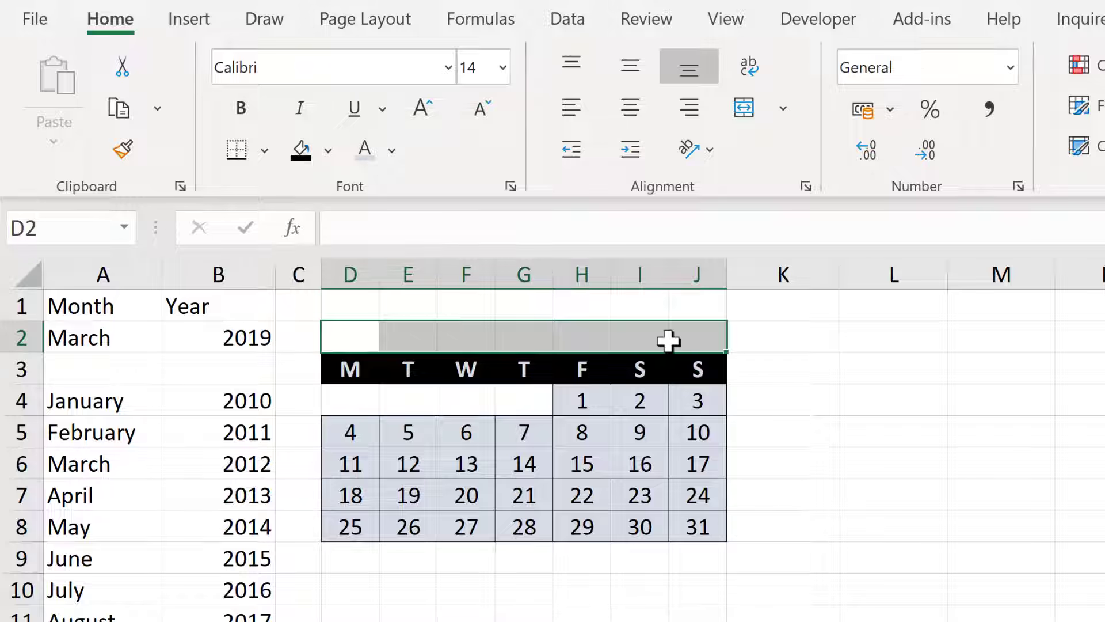
click(741, 111)
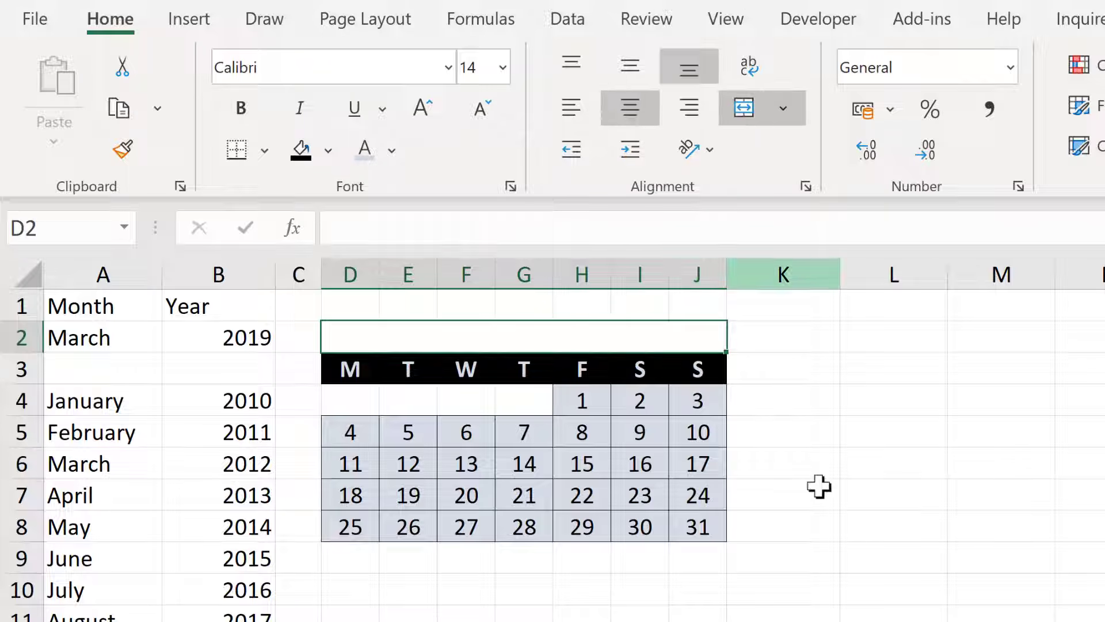
text(=)
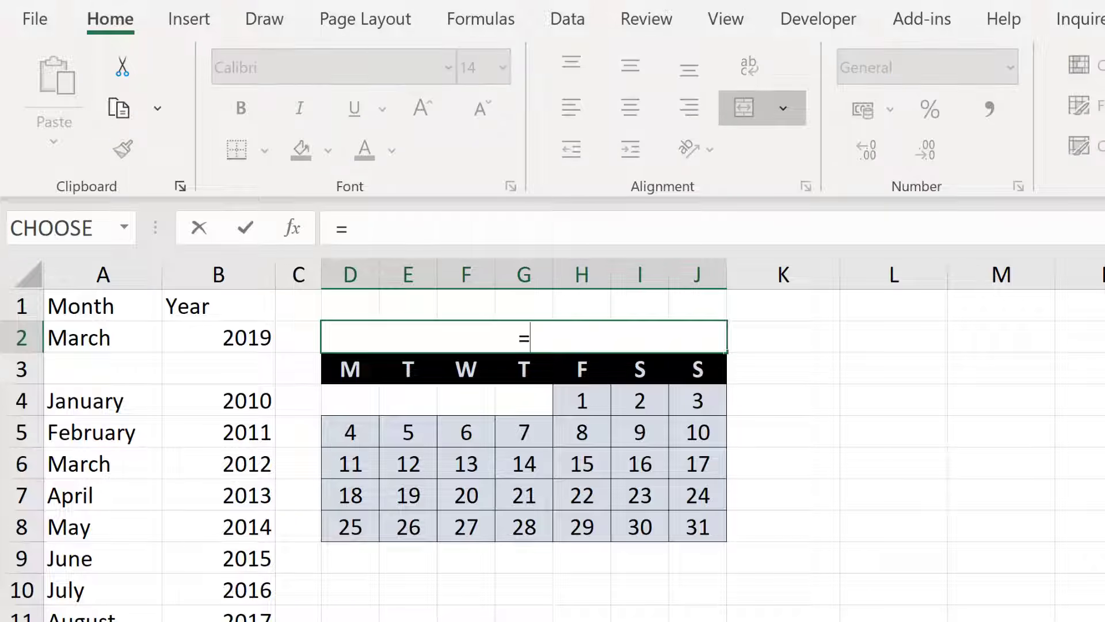
click(118, 338)
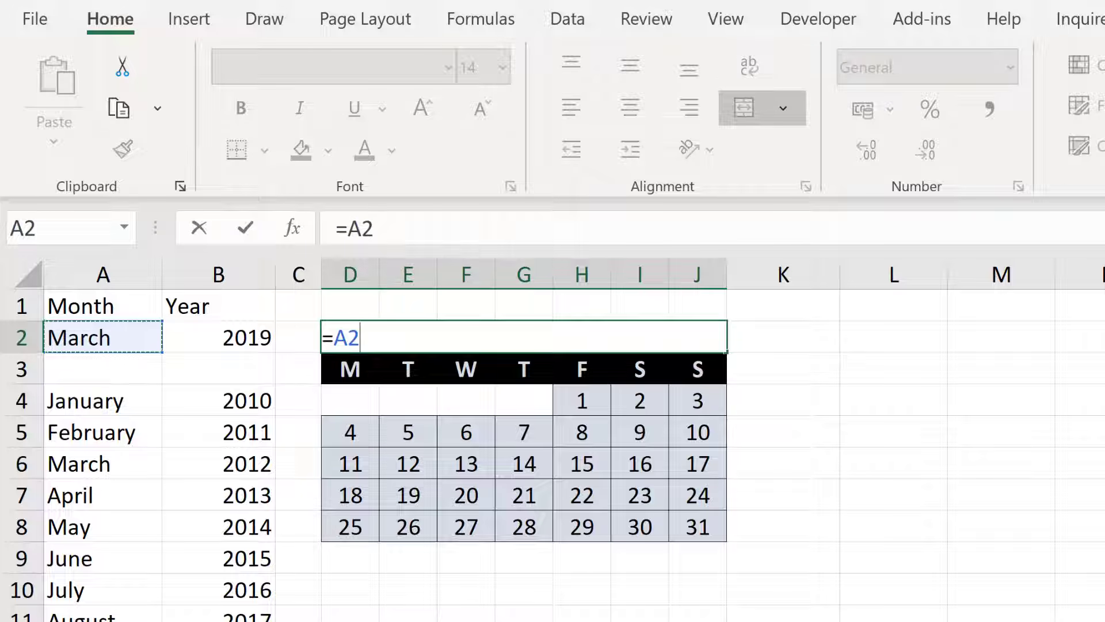
text(&)
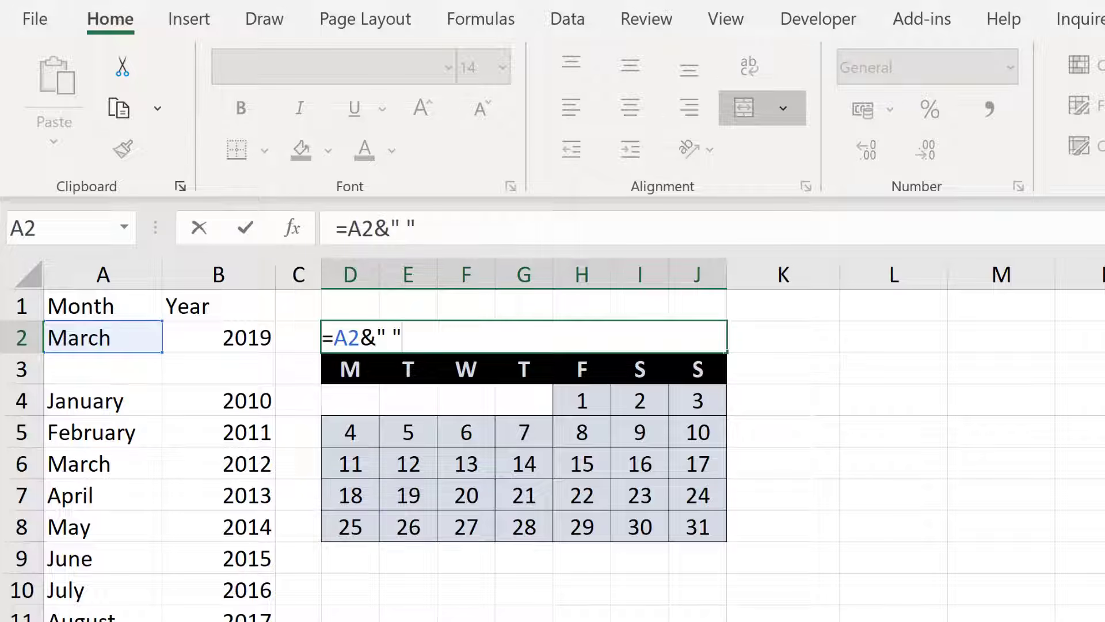
text(" "&)
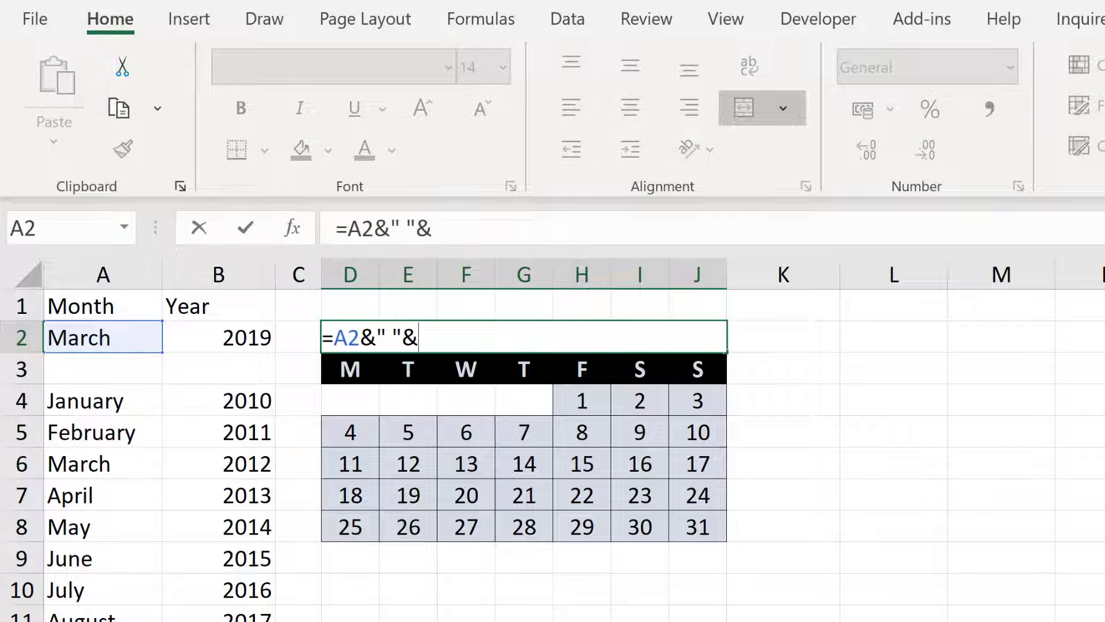
click(243, 345)
key(Return)
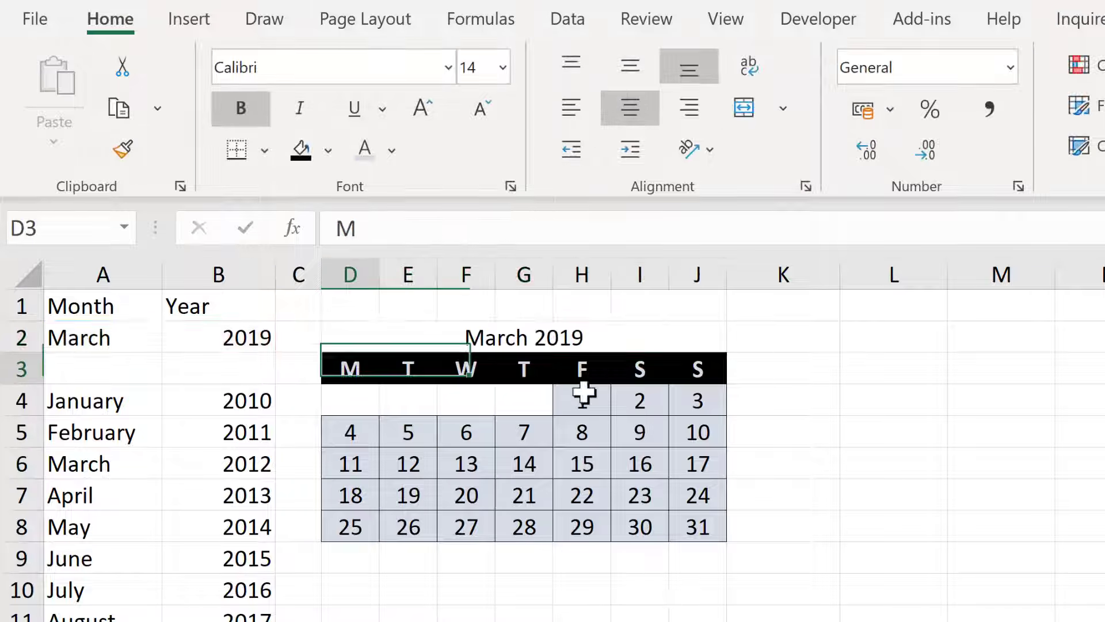
- Make the March 2019 title bold at font size 18
click(558, 330)
click(419, 109)
click(419, 109)
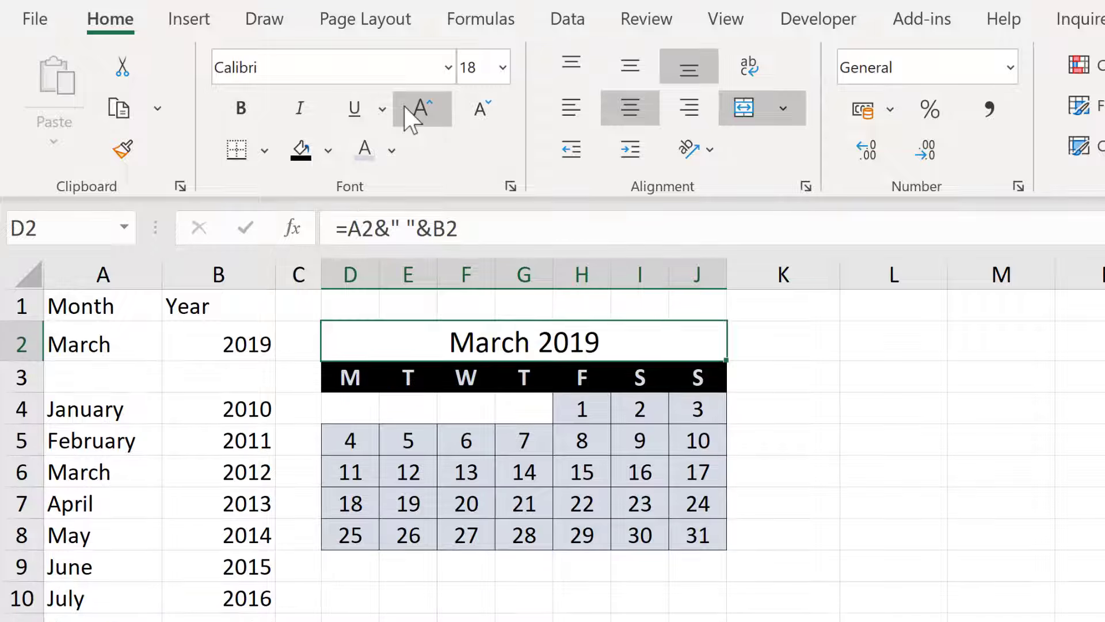
click(233, 112)
click(424, 617)
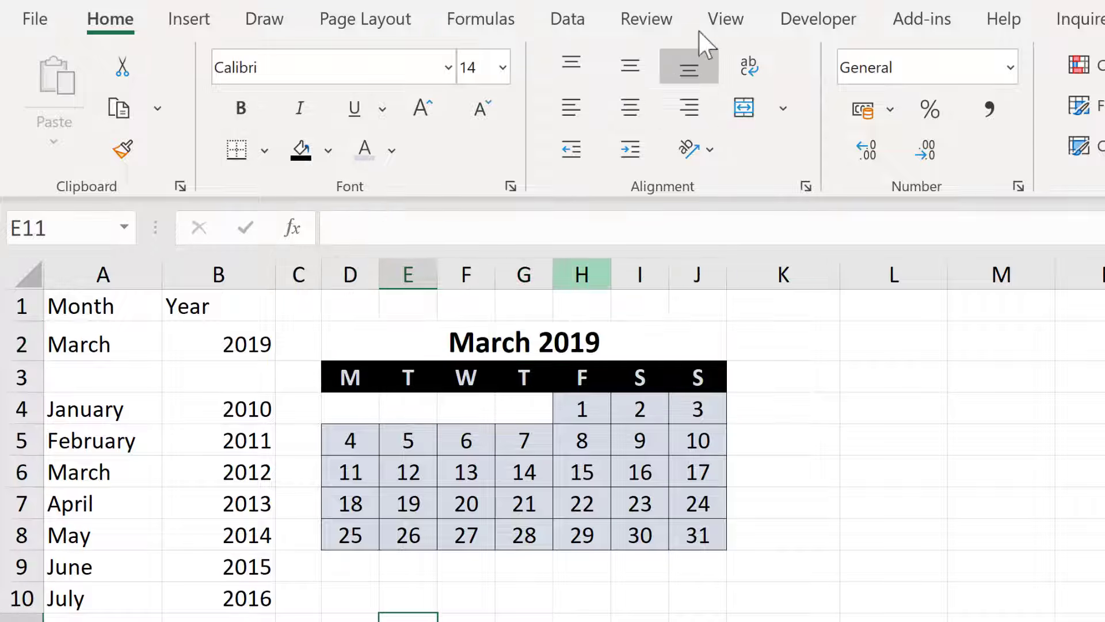
- Hide the sheet gridlines and set the A2 month to August
click(720, 21)
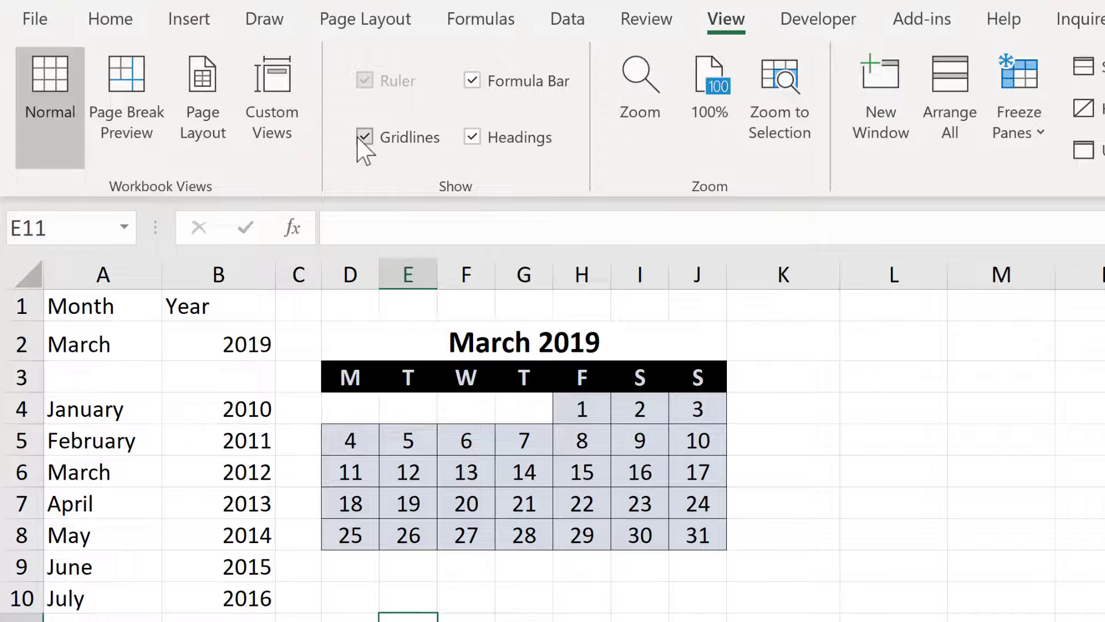
click(92, 331)
click(190, 174)
click(92, 302)
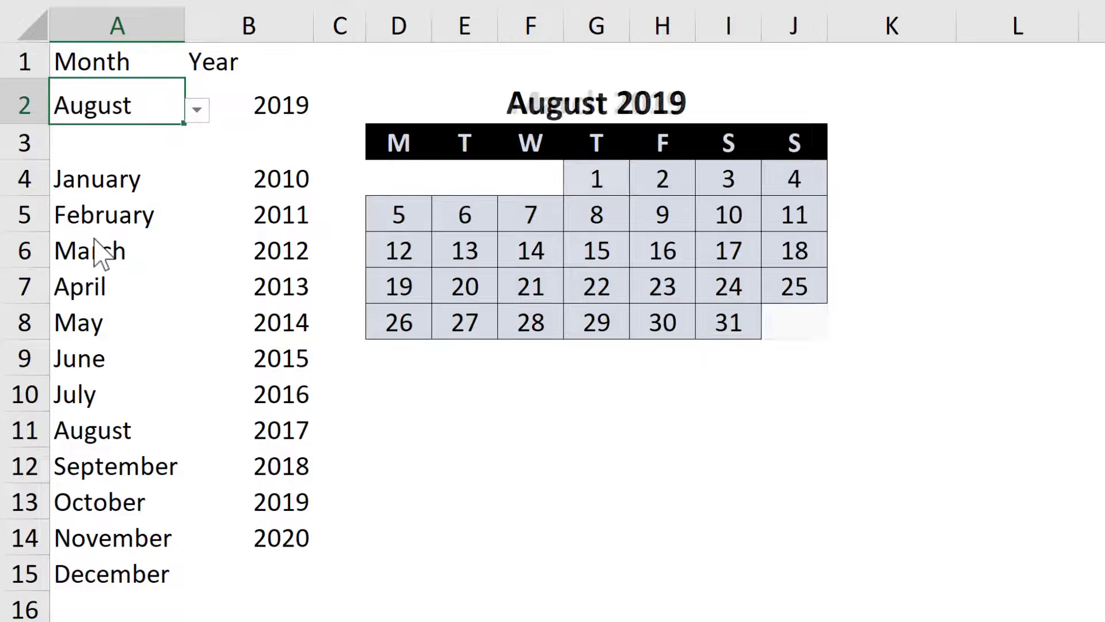
- Set the B2 year to 2020 so the calendar shows August 2020
click(288, 113)
click(326, 110)
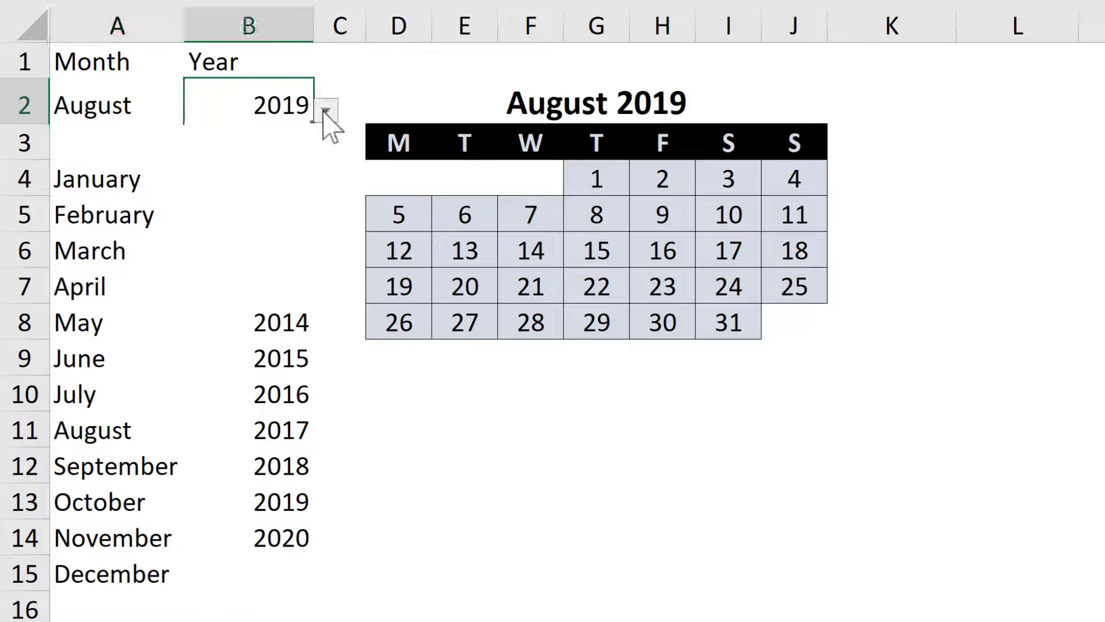
click(266, 289)
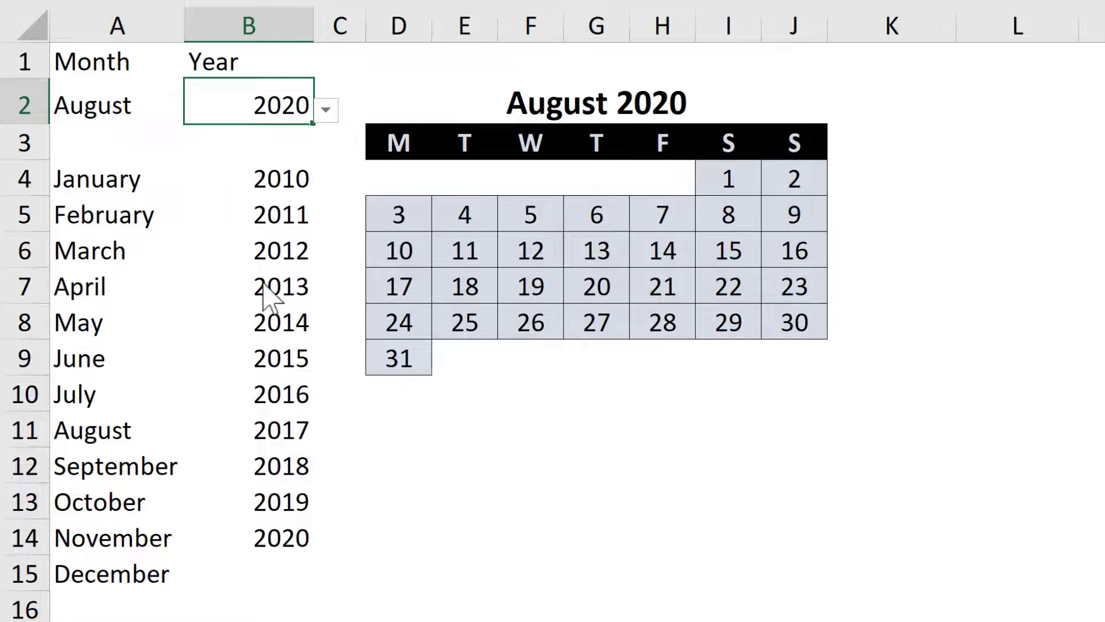
click(530, 444)
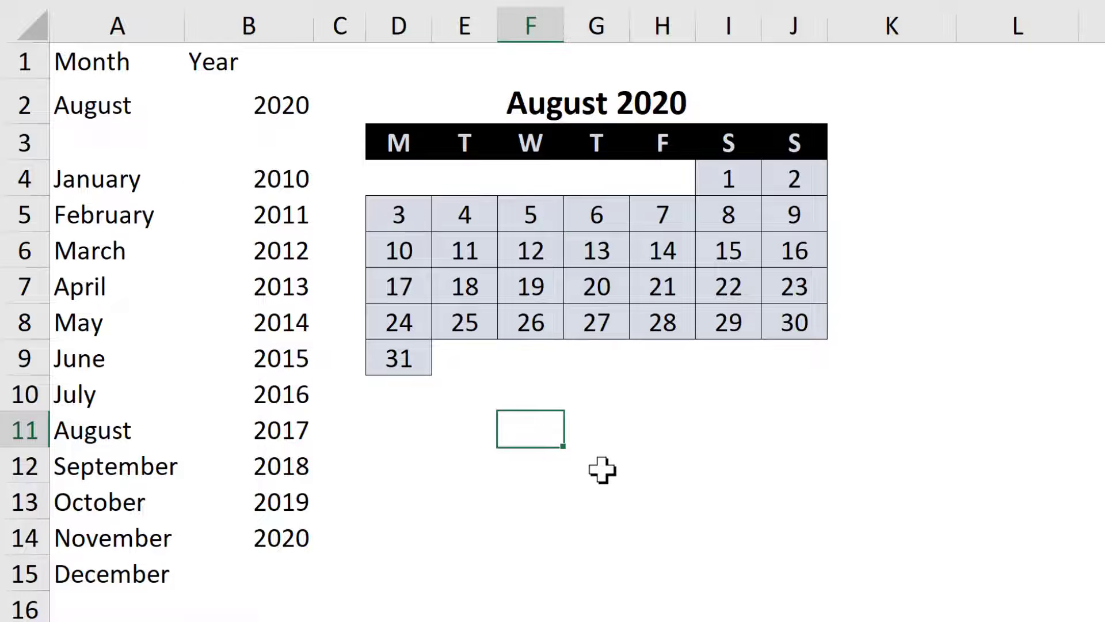